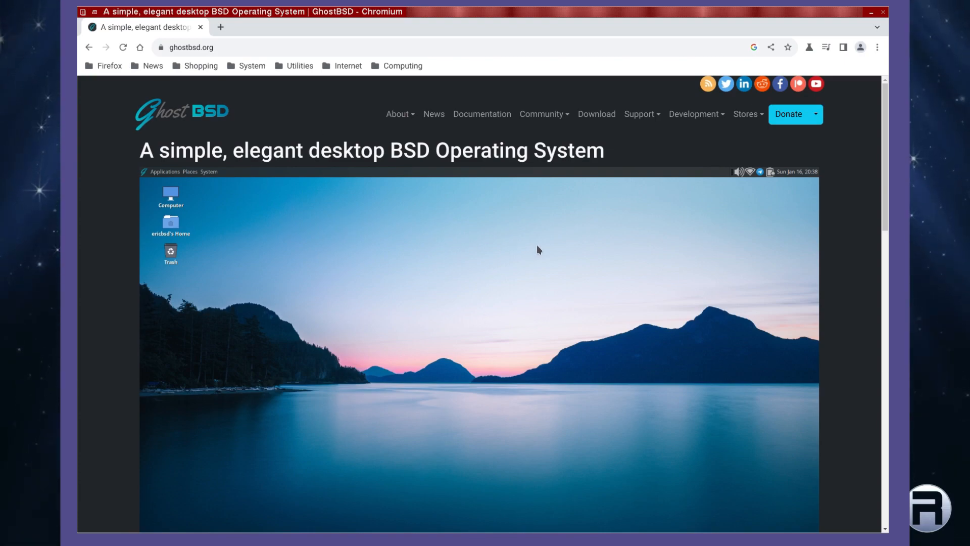
From the GhostBSD download page's Direct Download list, start the 23.10.1 image download from France Mirror.
{"action": "left_click_drag", "start_coordinate": [884, 111], "coordinate": [931, 57]}
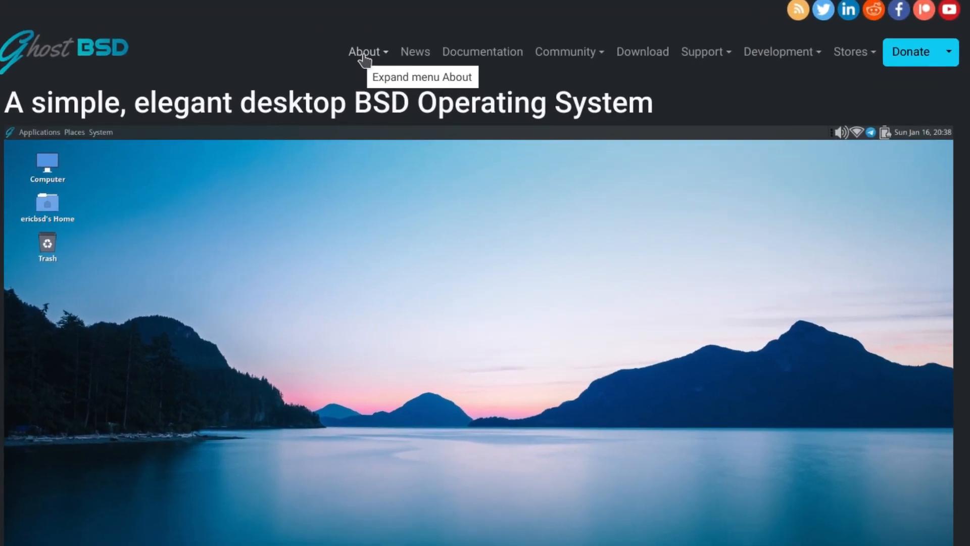
{"action": "left_click", "coordinate": [638, 60]}
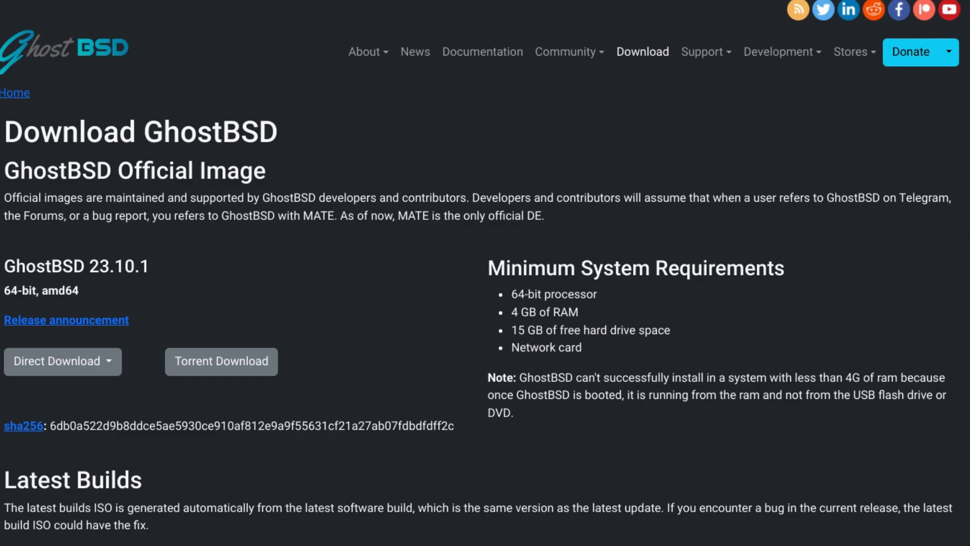
{"action": "scroll", "coordinate": [741, 319], "scroll_direction": "down", "scroll_amount": 5}
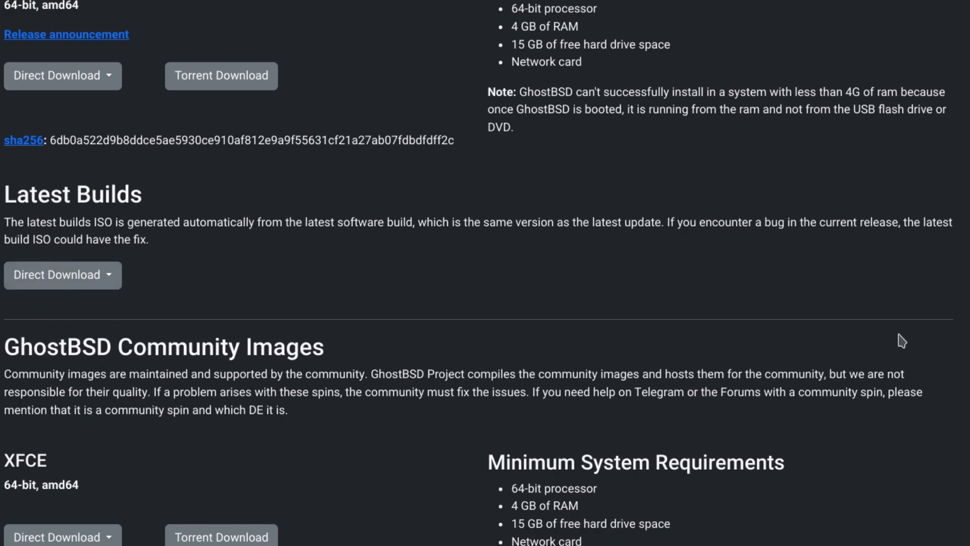
{"action": "scroll", "coordinate": [485, 273], "scroll_direction": "up", "scroll_amount": 5}
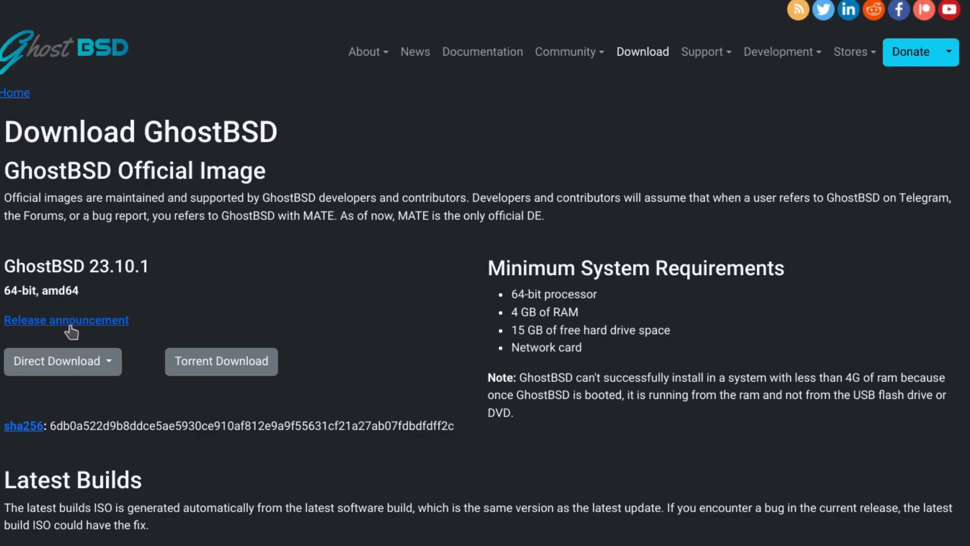
{"action": "left_click", "coordinate": [107, 372]}
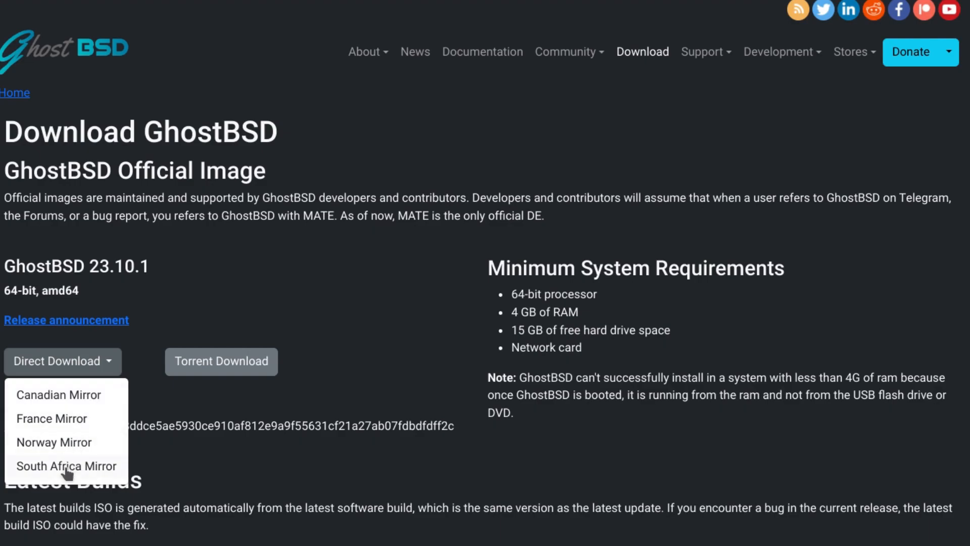
{"action": "left_click", "coordinate": [55, 427]}
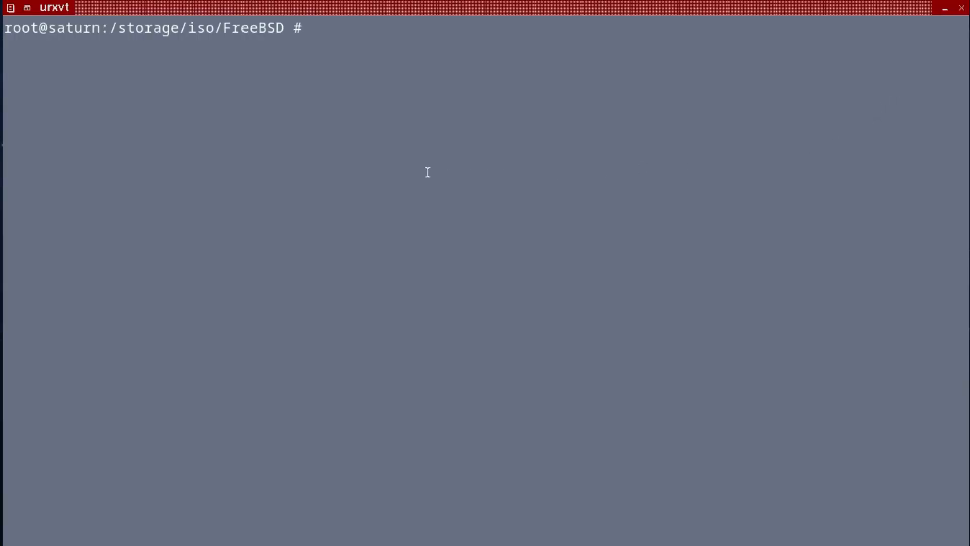
Run the dd command that writes the GhostBSD ISO to the USB stick.
{"action": "key", "text": "Up"}
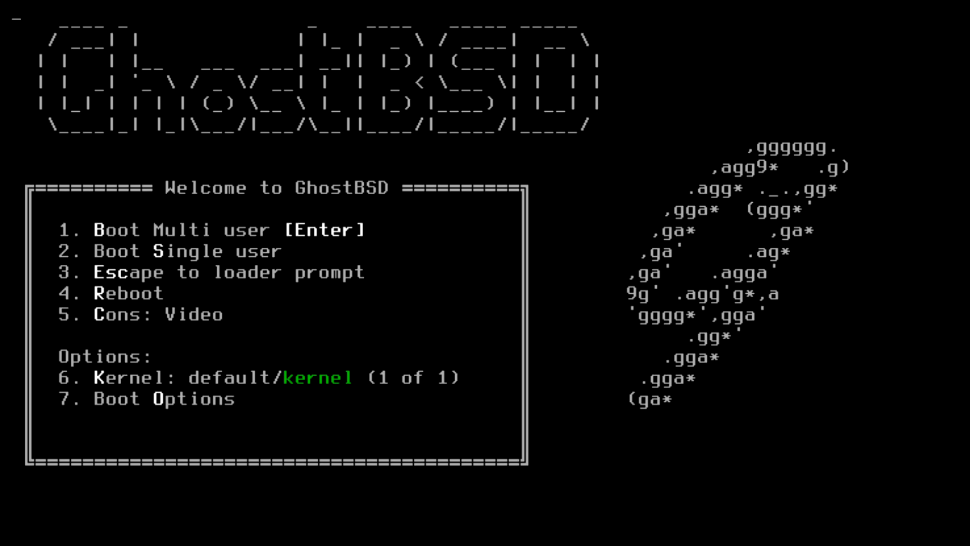
Choose Boot Multi user at the Welcome to GhostBSD menu.
{"action": "key", "text": "Return"}
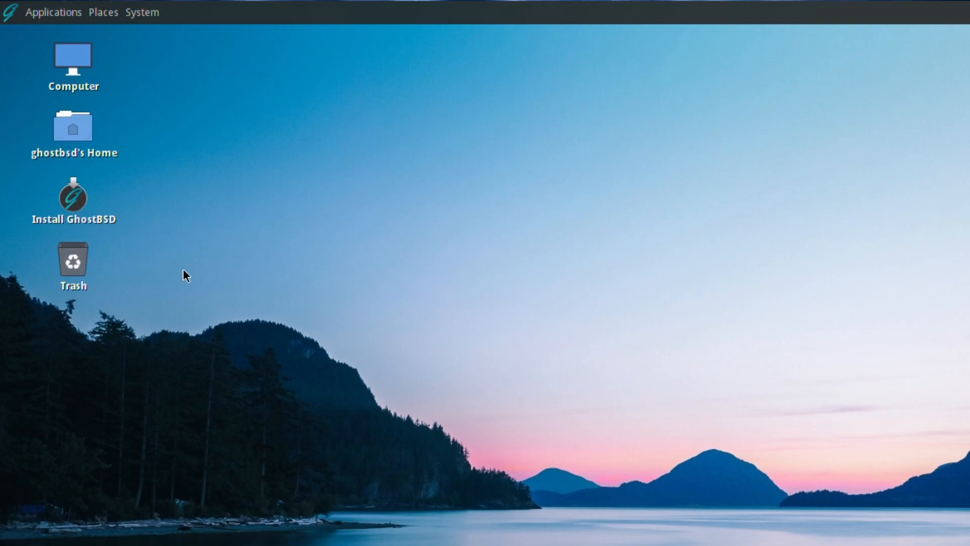
Browse the Applications menu categories down to System Tools, showing MATE System Monitor and MATE Terminal.
{"action": "left_click", "coordinate": [8, 14]}
{"action": "mouse_move", "coordinate": [30, 32]}
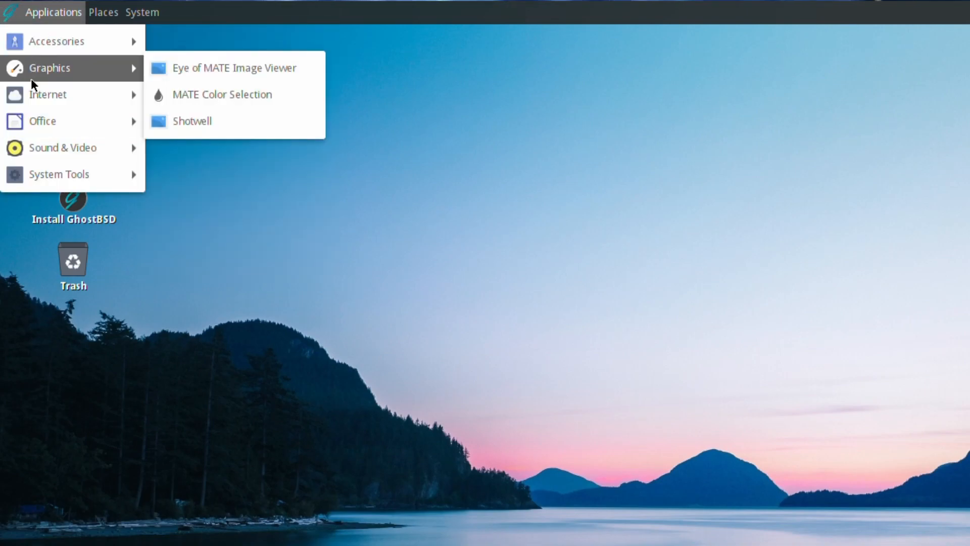
{"action": "mouse_move", "coordinate": [33, 97]}
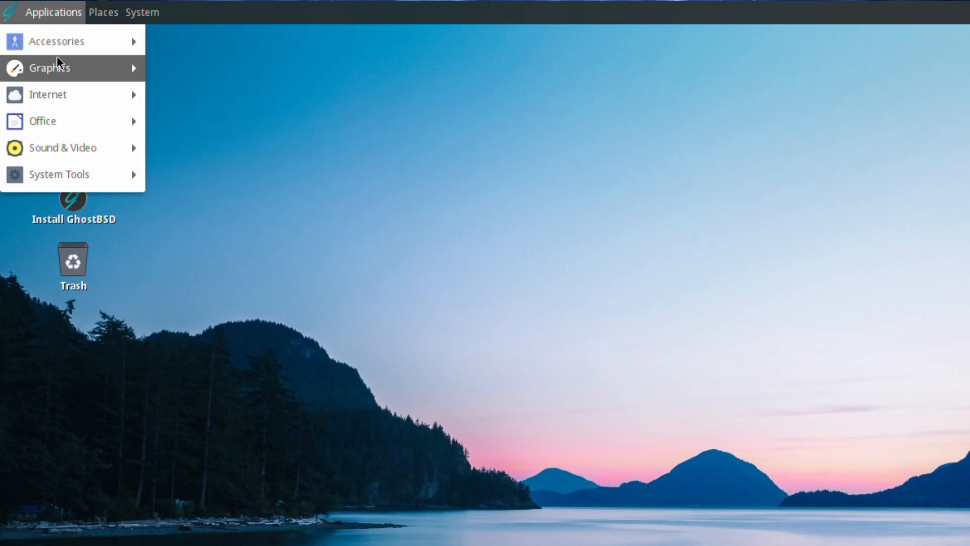
{"action": "mouse_move", "coordinate": [58, 68]}
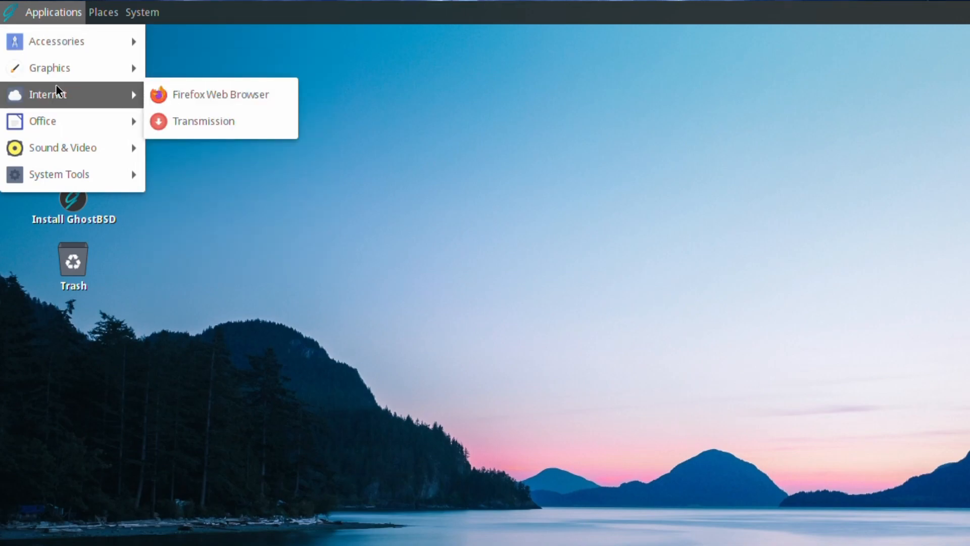
{"action": "mouse_move", "coordinate": [39, 132]}
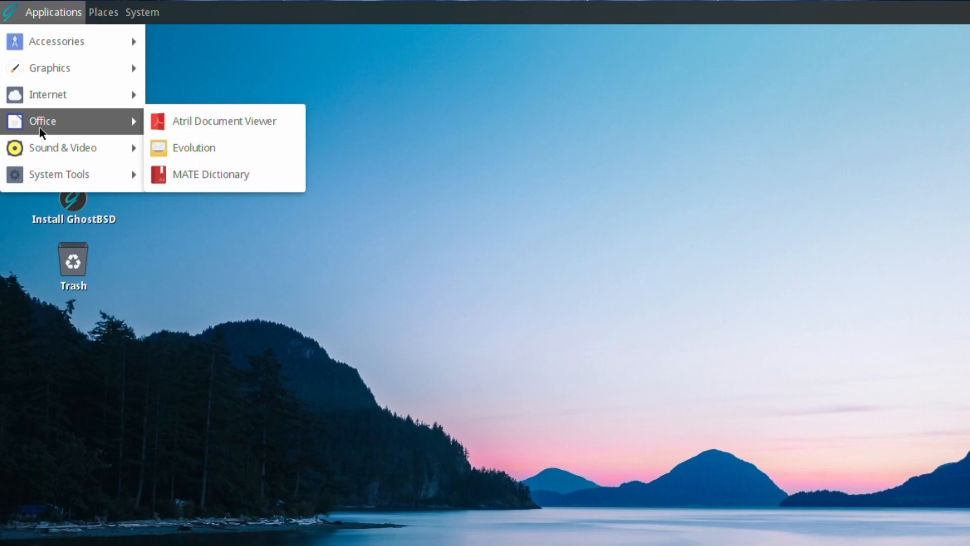
{"action": "mouse_move", "coordinate": [39, 149]}
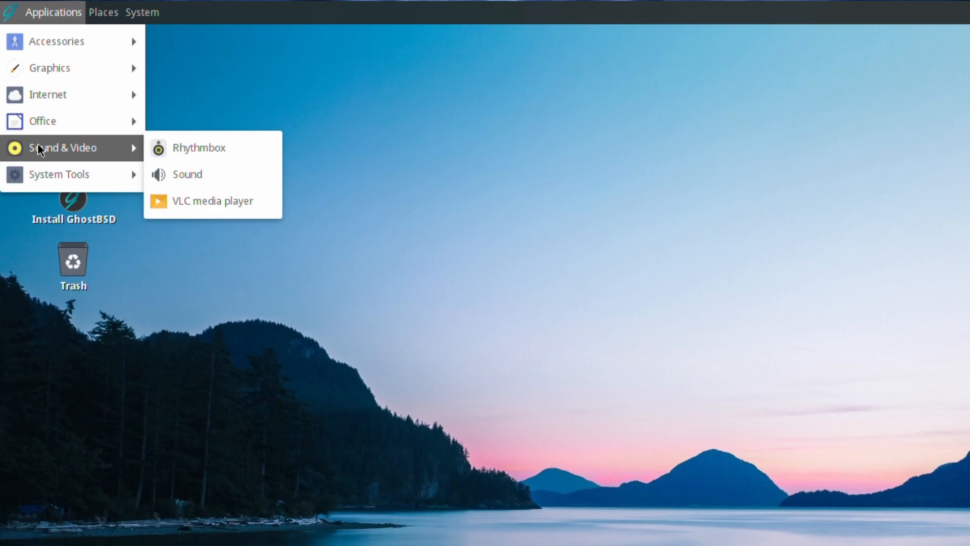
{"action": "mouse_move", "coordinate": [25, 175]}
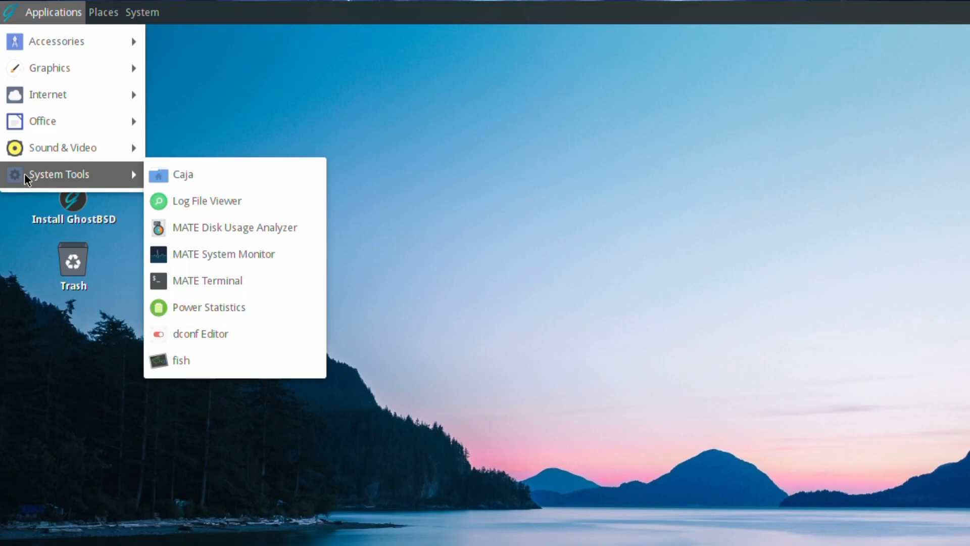
Launch MATE System Monitor and view its System page with release and hardware details.
{"action": "left_click", "coordinate": [211, 250]}
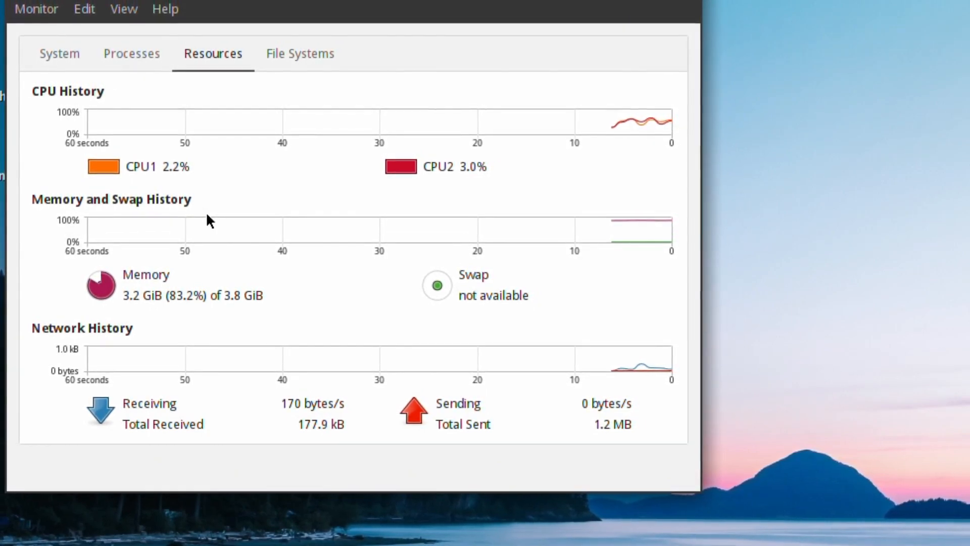
{"action": "left_click", "coordinate": [55, 59]}
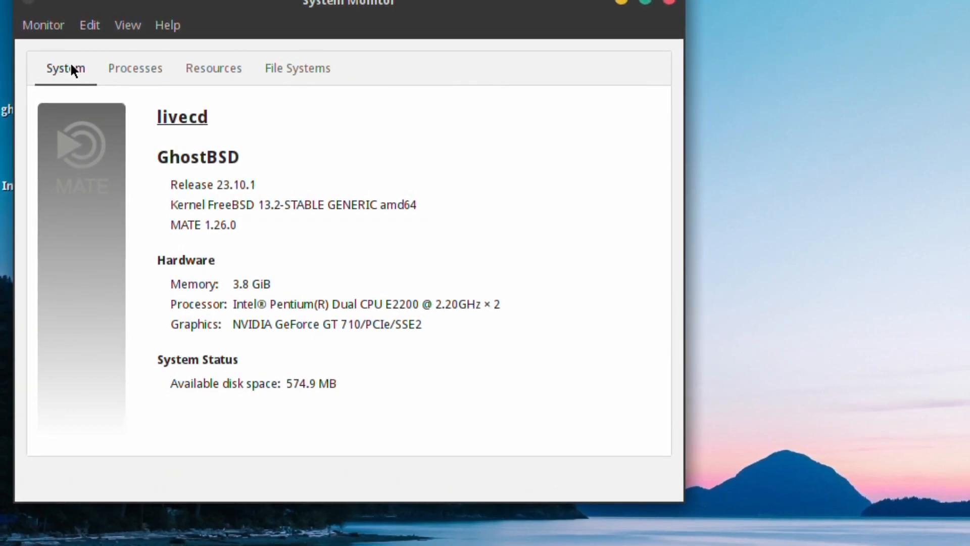
Close System Monitor and browse the Places menu and System > Preferences submenus.
{"action": "left_click", "coordinate": [670, 3]}
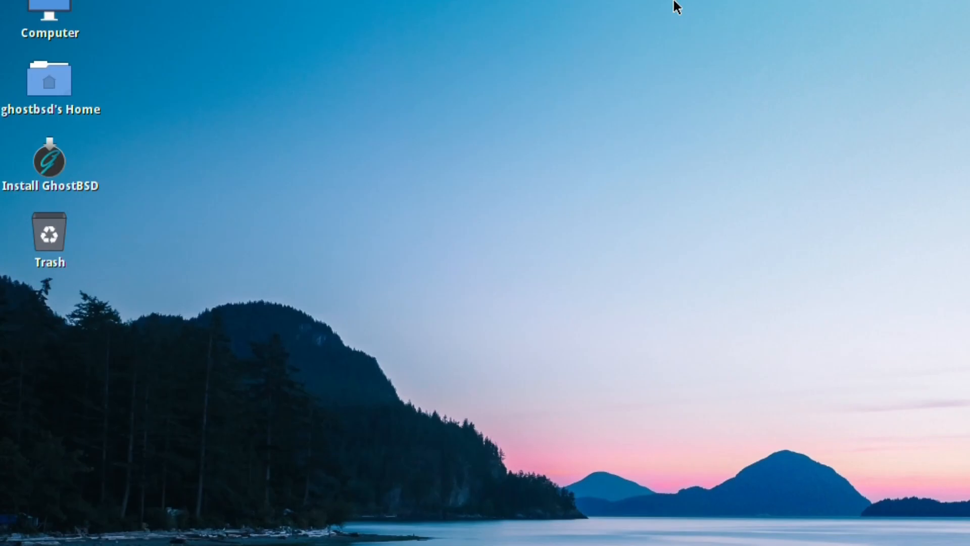
{"action": "left_click", "coordinate": [98, 13]}
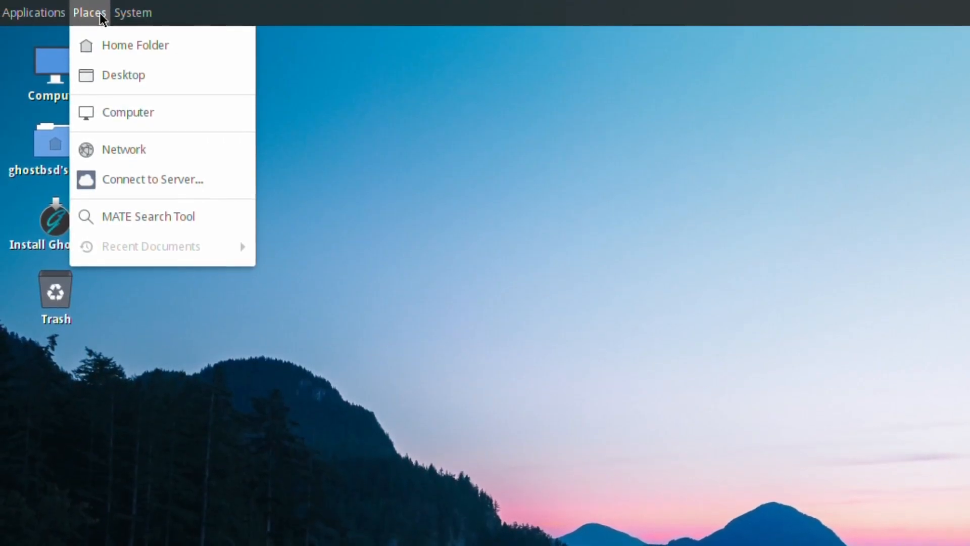
{"action": "mouse_move", "coordinate": [122, 16]}
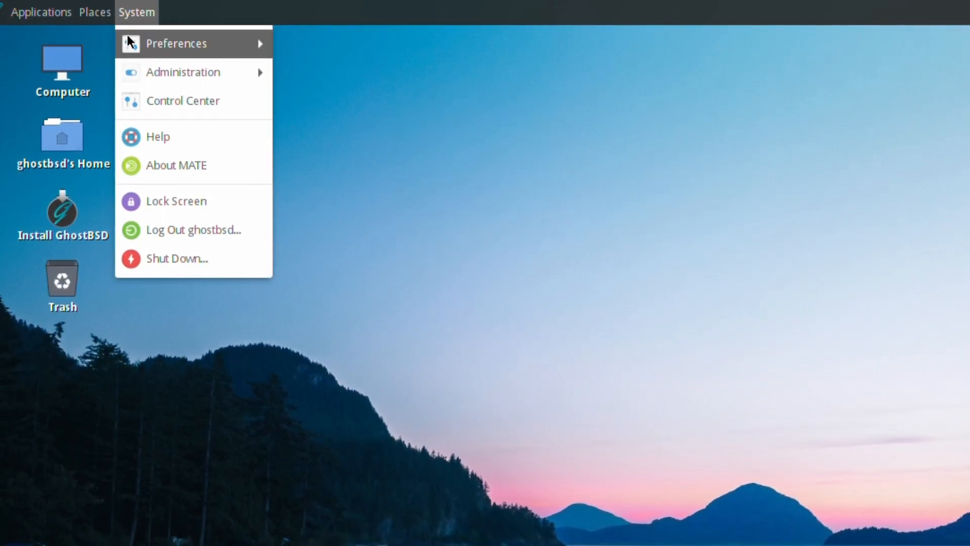
{"action": "mouse_move", "coordinate": [128, 38]}
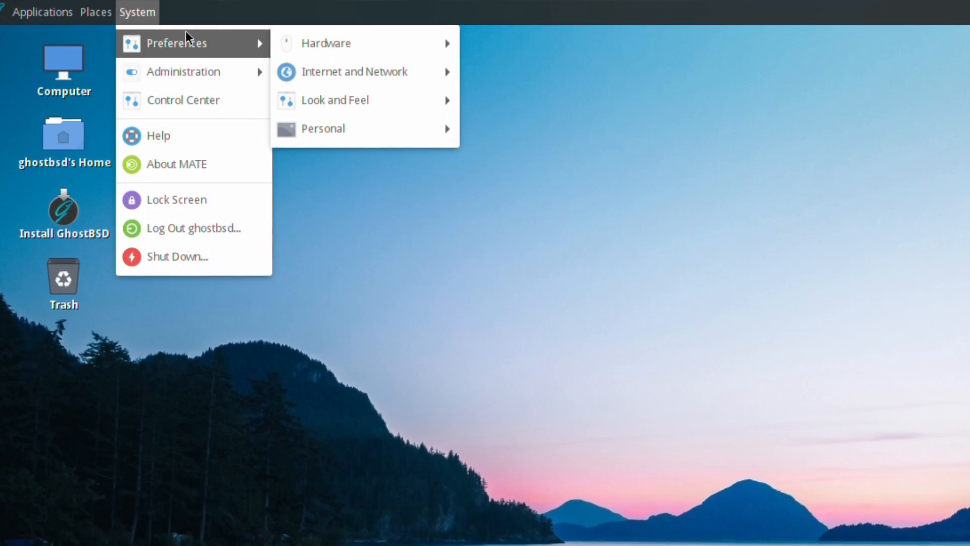
{"action": "mouse_move", "coordinate": [306, 44]}
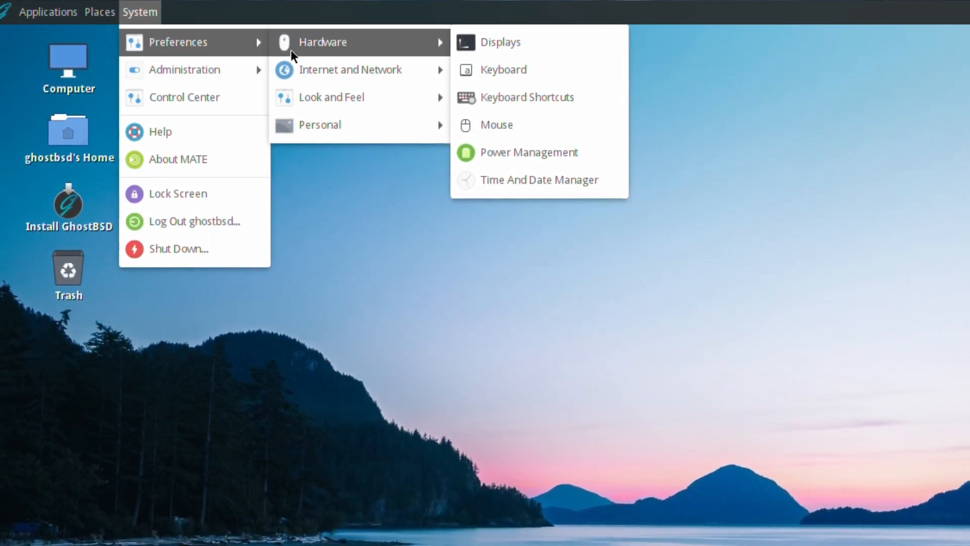
{"action": "mouse_move", "coordinate": [288, 69]}
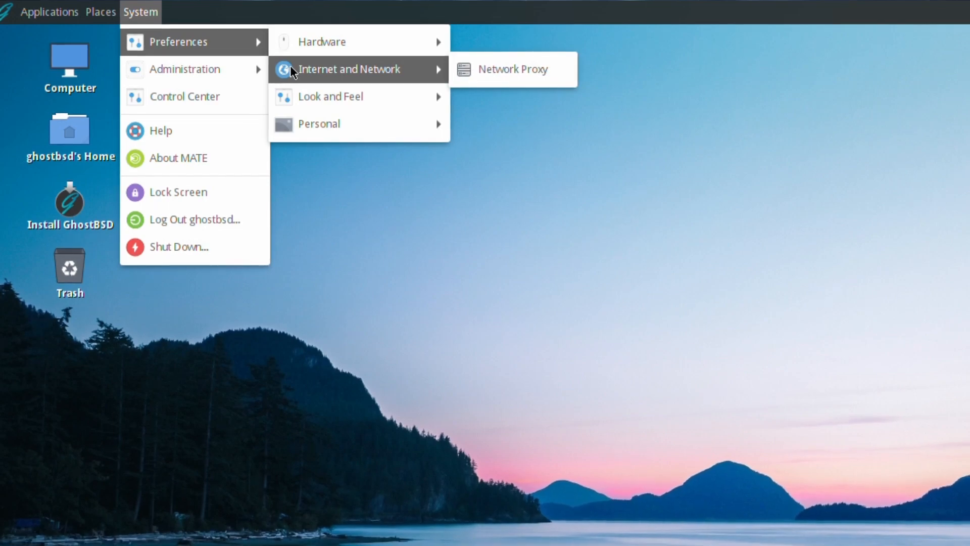
{"action": "mouse_move", "coordinate": [291, 96]}
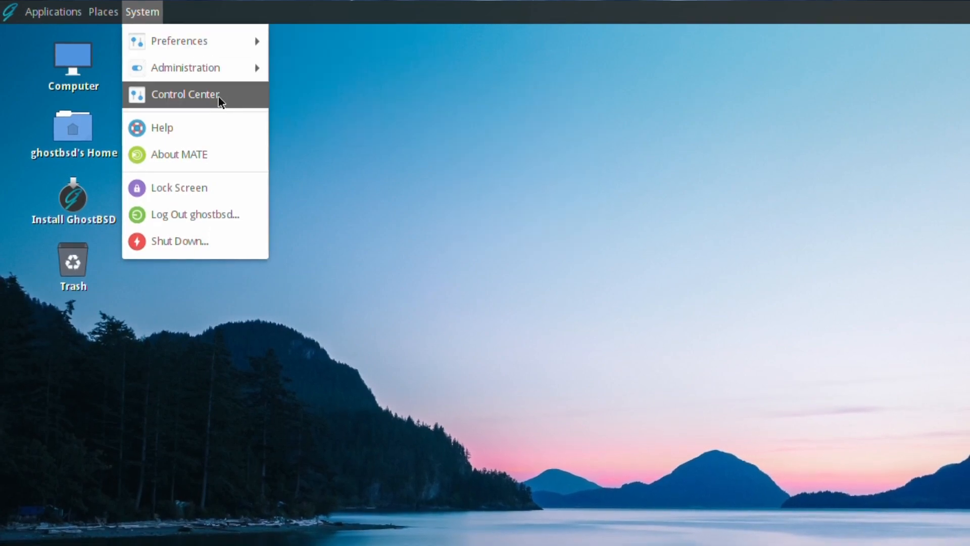
Look over MATE Control Center, close it, and bring up the desktop's right-click menu.
{"action": "left_click", "coordinate": [195, 94]}
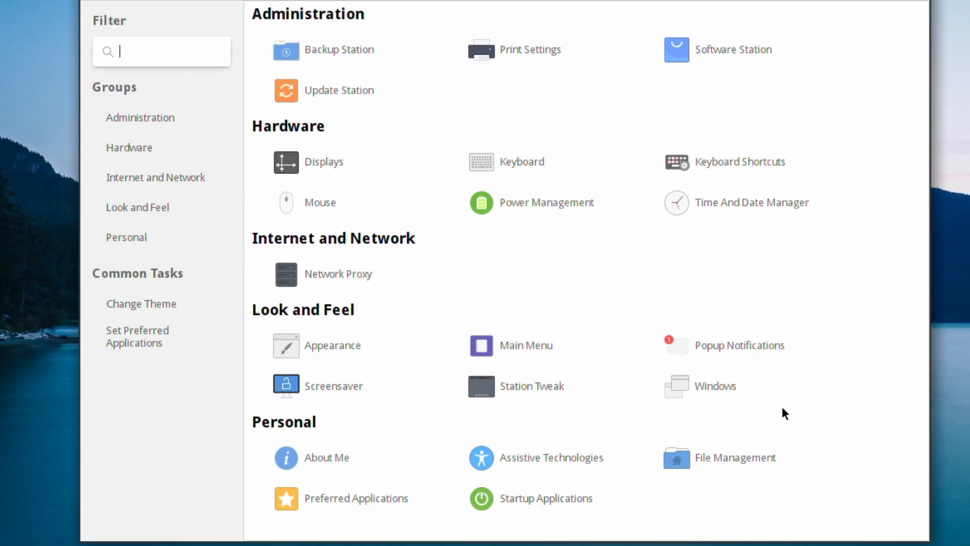
{"action": "left_click", "coordinate": [917, 2]}
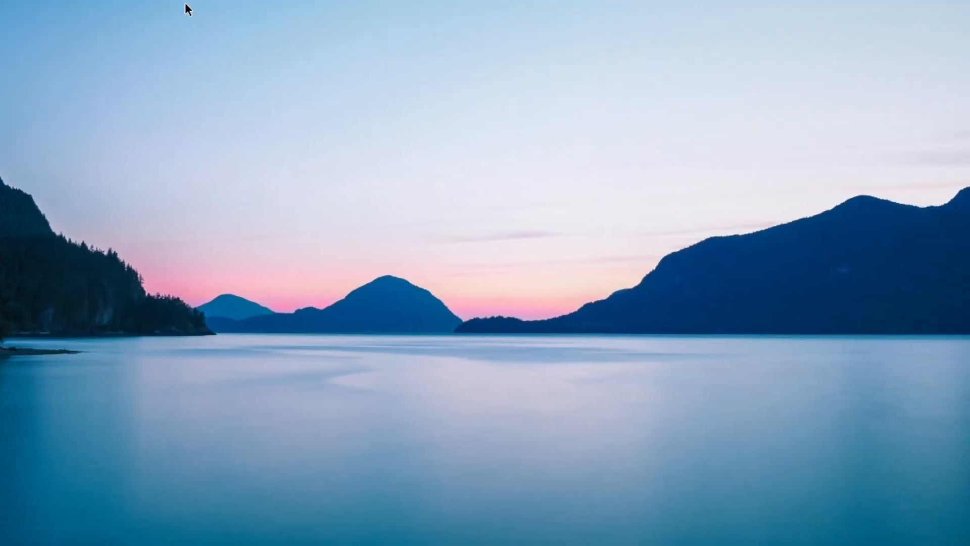
{"action": "right_click", "coordinate": [184, 4]}
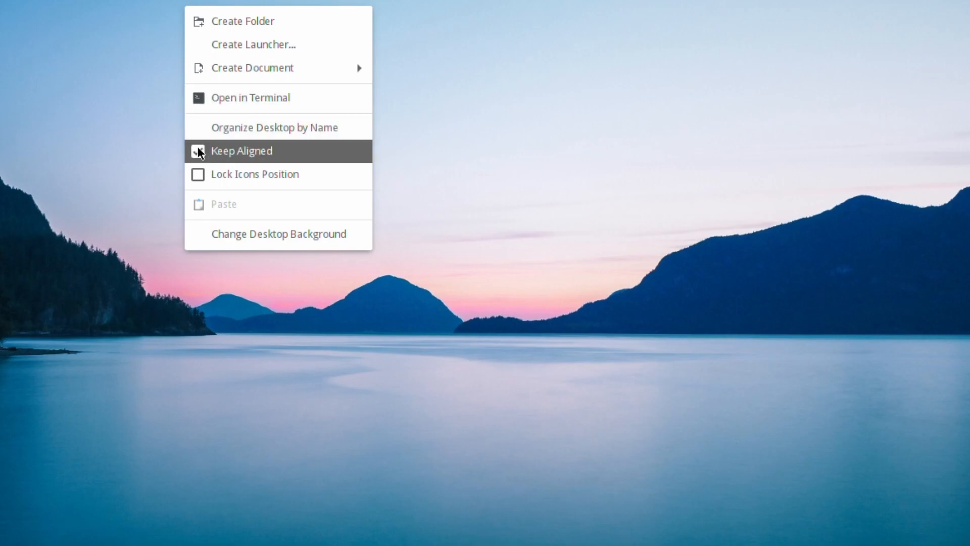
Open Change Desktop Background and look through the Theme, Background and Fonts pages.
{"action": "left_click", "coordinate": [222, 241]}
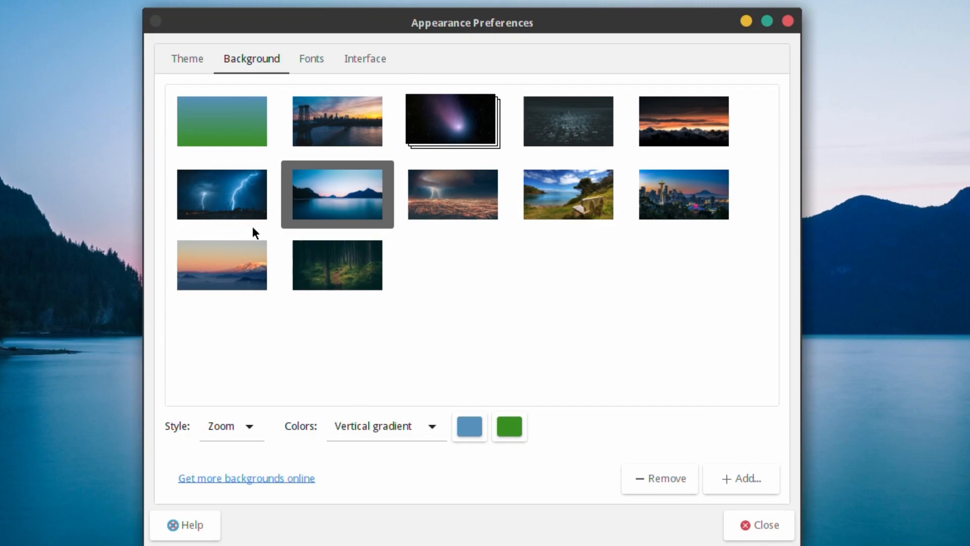
{"action": "left_click", "coordinate": [177, 59]}
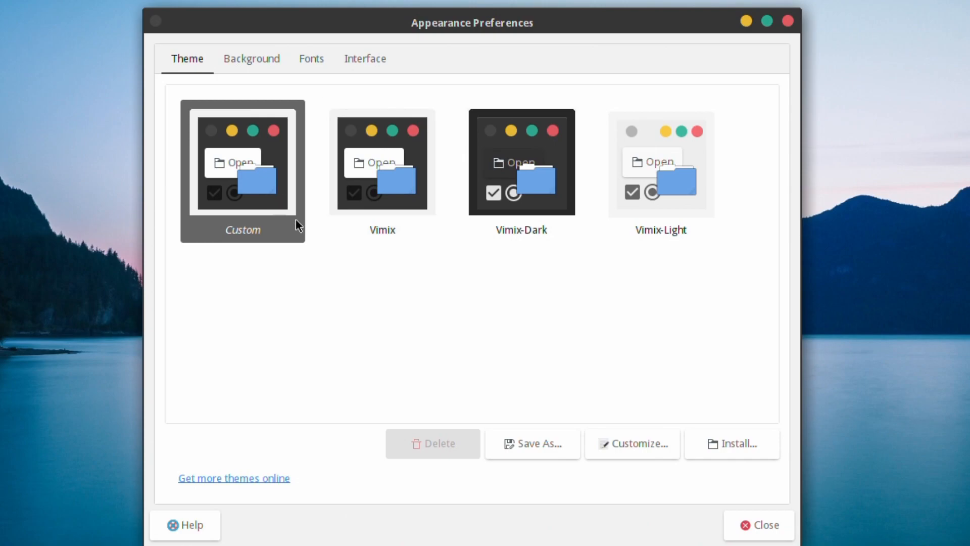
{"action": "left_click", "coordinate": [255, 58]}
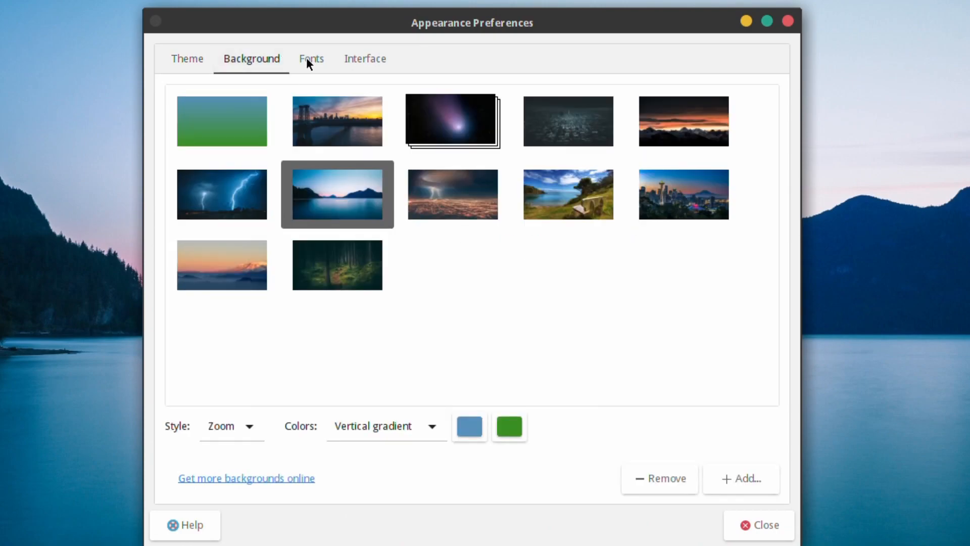
{"action": "left_click", "coordinate": [318, 58]}
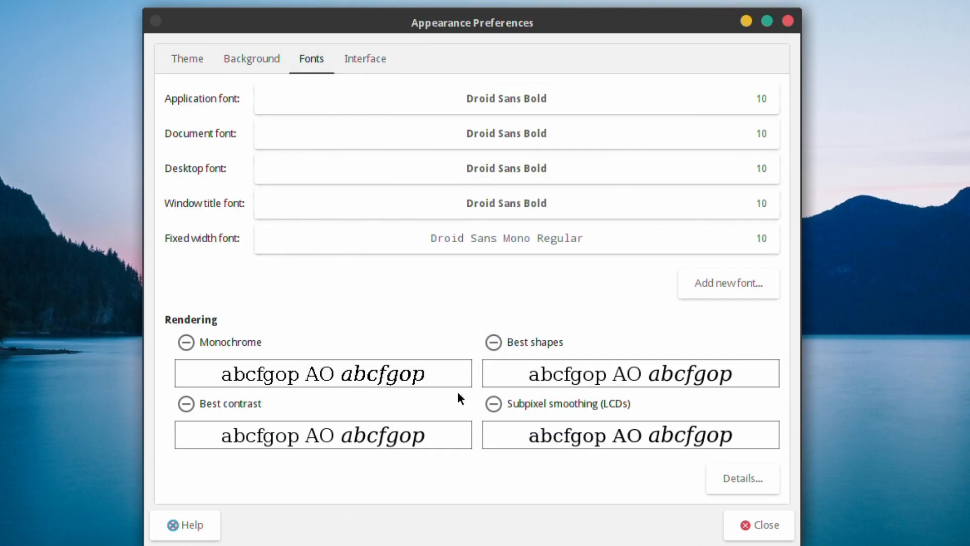
Switch font rendering to subpixel smoothing and set the application and document fonts to size 12.
{"action": "left_click", "coordinate": [493, 404]}
{"action": "left_click", "coordinate": [766, 101]}
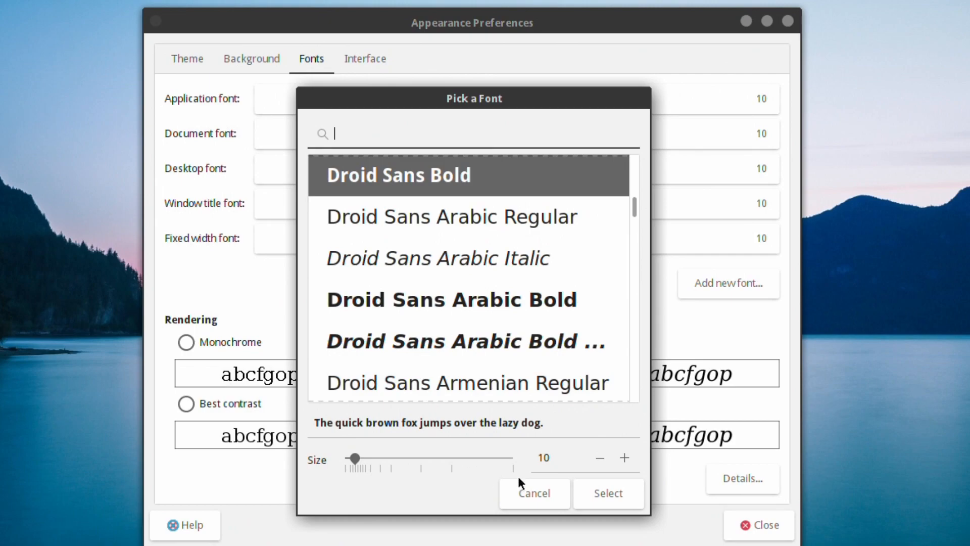
{"action": "left_click", "coordinate": [624, 458]}
{"action": "left_click", "coordinate": [623, 458]}
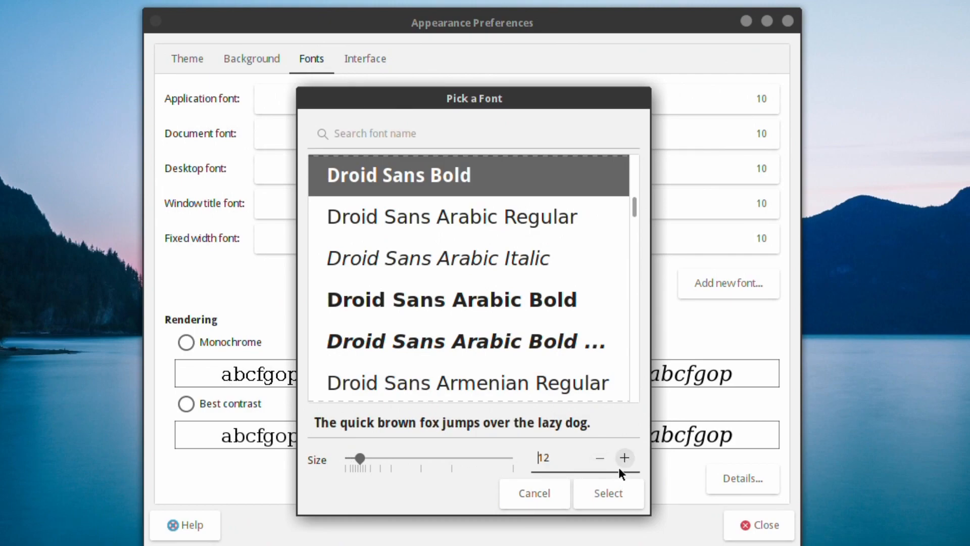
{"action": "left_click", "coordinate": [604, 486]}
{"action": "left_click", "coordinate": [761, 135]}
{"action": "left_click", "coordinate": [624, 458]}
{"action": "left_click", "coordinate": [624, 459]}
{"action": "left_click", "coordinate": [609, 494]}
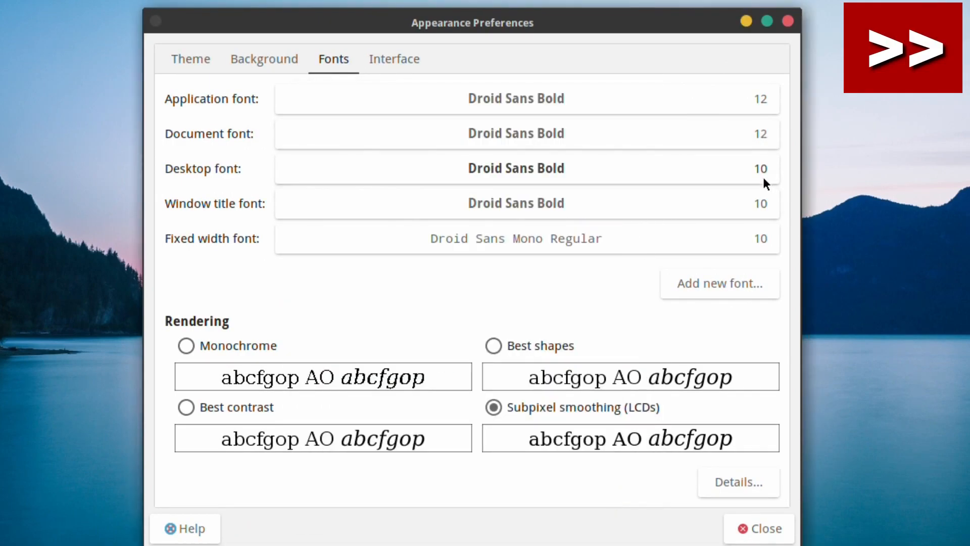
Set the desktop, window title and fixed width fonts to size 12 as well.
{"action": "left_click", "coordinate": [763, 177]}
{"action": "left_click", "coordinate": [623, 458]}
{"action": "left_click", "coordinate": [623, 458]}
{"action": "left_click", "coordinate": [609, 495]}
{"action": "left_click", "coordinate": [761, 204]}
{"action": "double_click", "coordinate": [623, 459]}
{"action": "left_click", "coordinate": [609, 494]}
{"action": "left_click", "coordinate": [761, 238]}
{"action": "double_click", "coordinate": [623, 459]}
{"action": "left_click", "coordinate": [609, 494]}
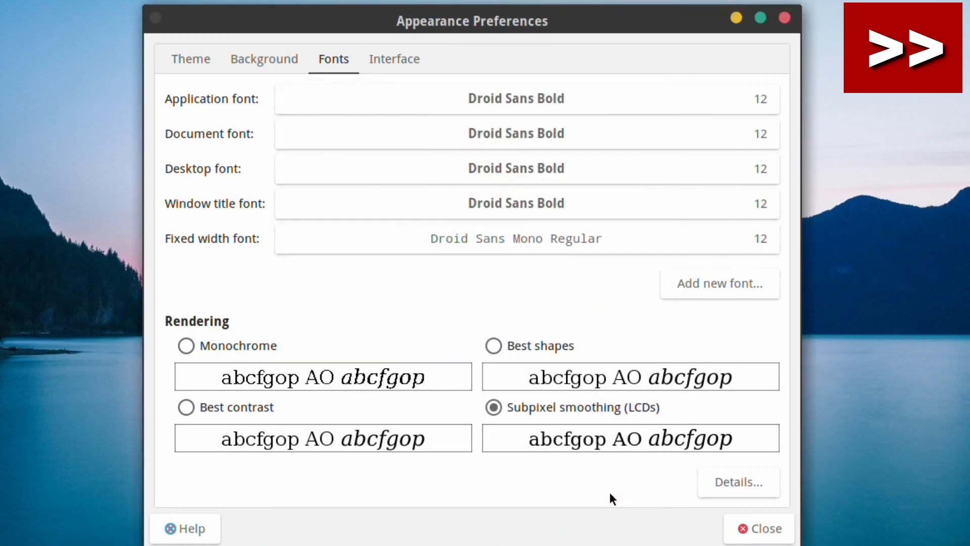
{"action": "left_click", "coordinate": [398, 64]}
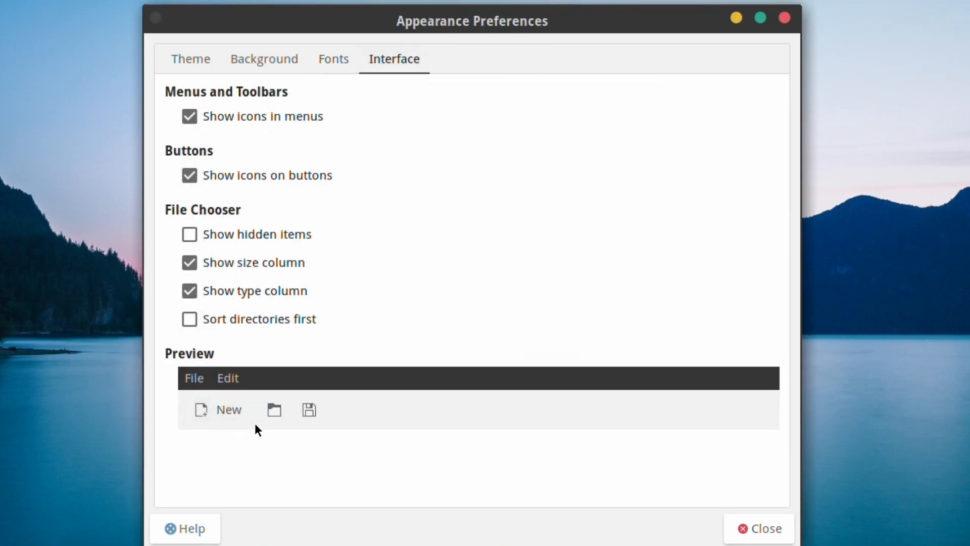
Toggle 'Show icons on buttons' off and back on, then close Appearance Preferences.
{"action": "left_click", "coordinate": [223, 175]}
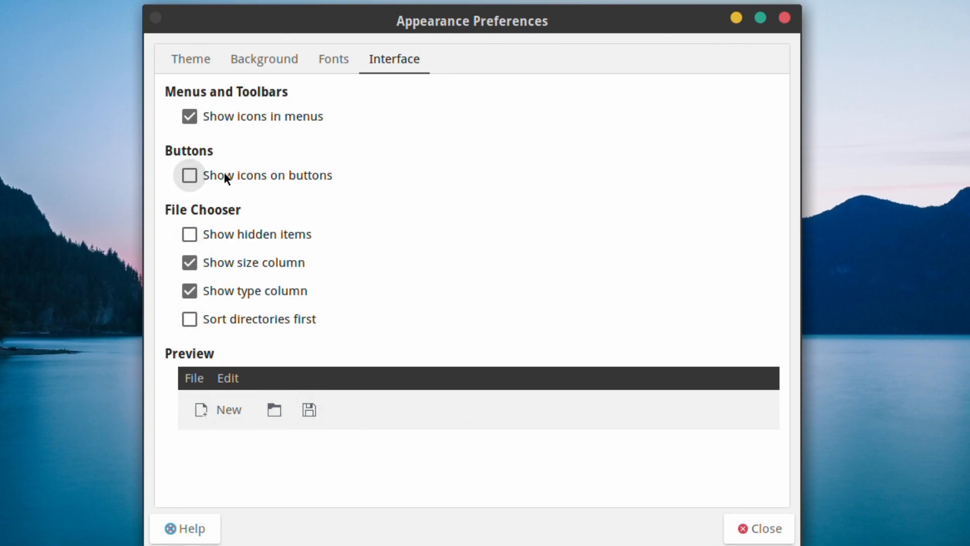
{"action": "left_click", "coordinate": [241, 172]}
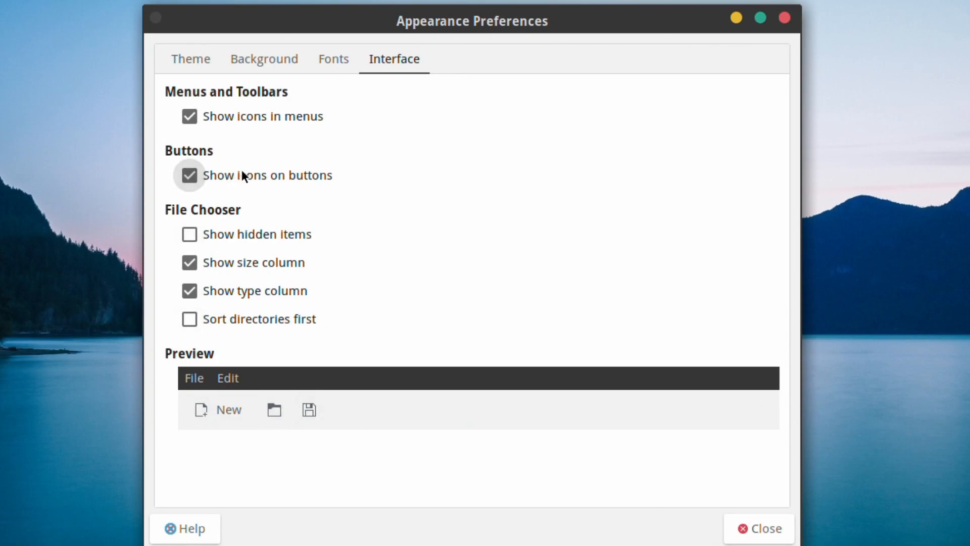
{"action": "left_click", "coordinate": [781, 537]}
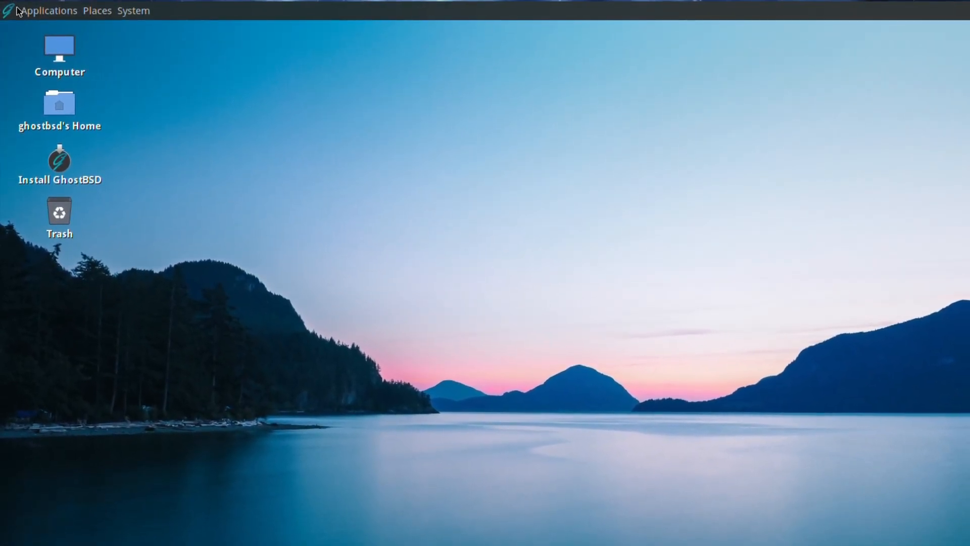
Create a new desktop folder from the right-click menu, keeping the default name 'untitled folder'.
{"action": "right_click", "coordinate": [268, 83]}
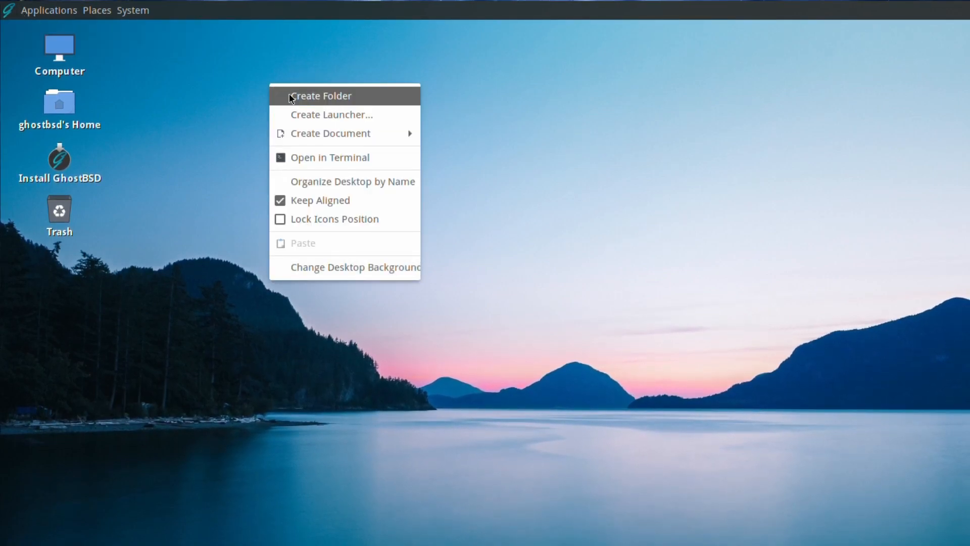
{"action": "left_click", "coordinate": [291, 96]}
{"action": "left_click", "coordinate": [224, 196]}
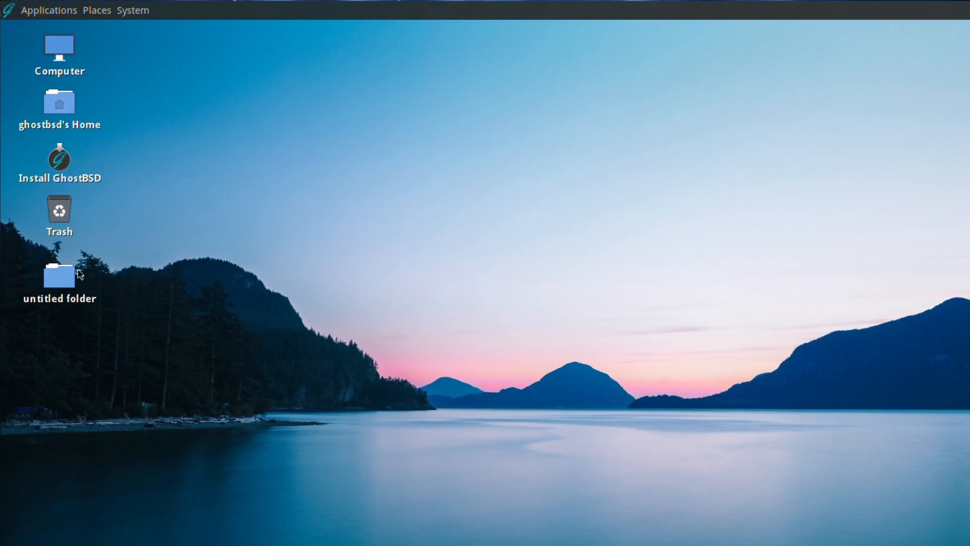
Launch Software Station from System > Administration and authenticate with the account password.
{"action": "left_click", "coordinate": [129, 12]}
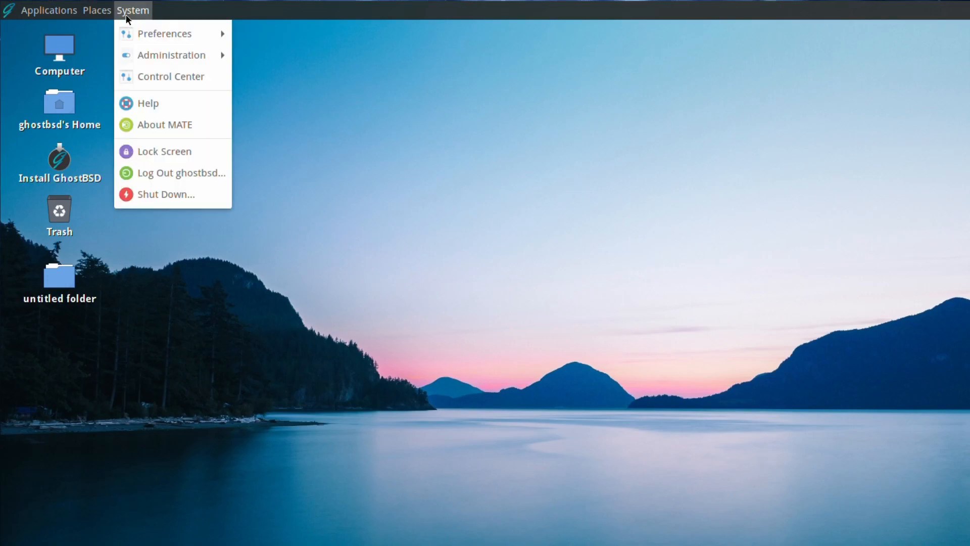
{"action": "mouse_move", "coordinate": [134, 54]}
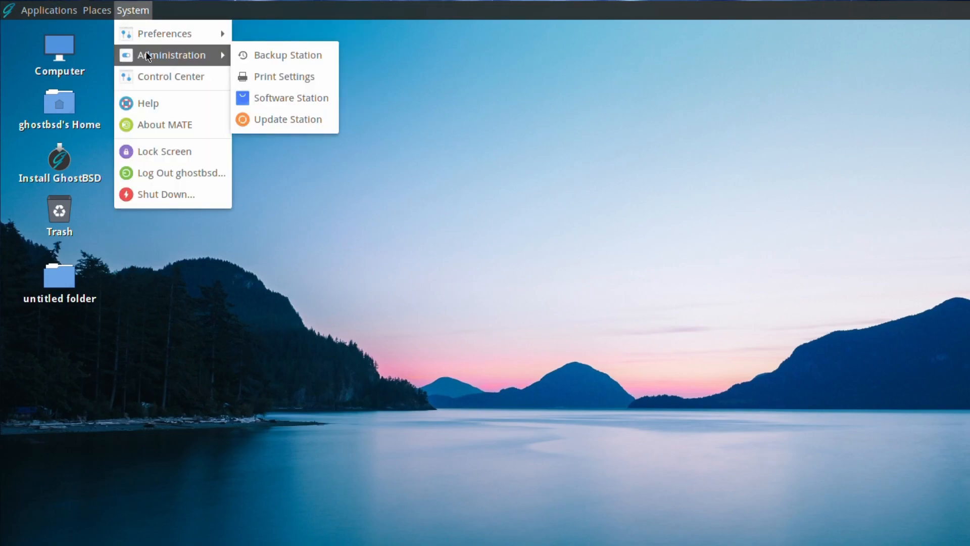
{"action": "left_click", "coordinate": [296, 99]}
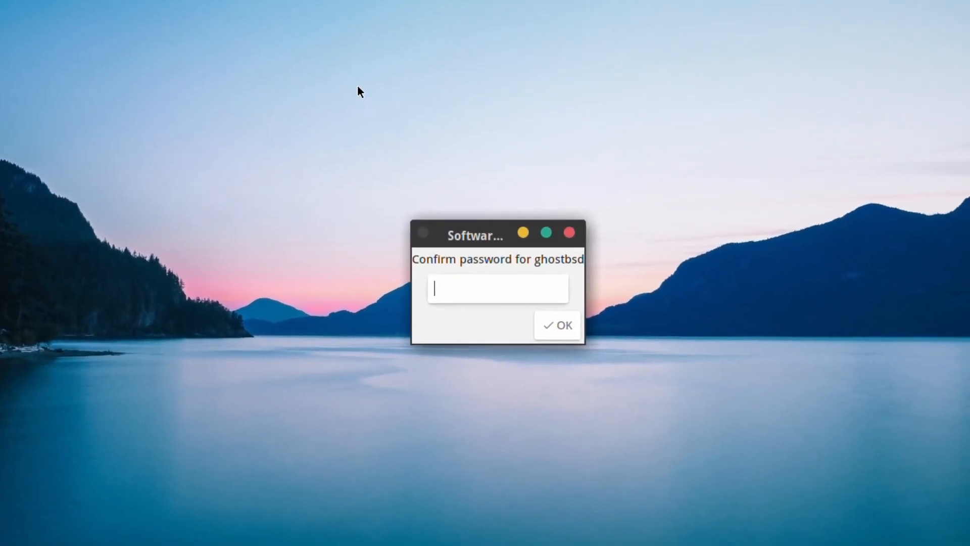
{"action": "type", "text": "•"}
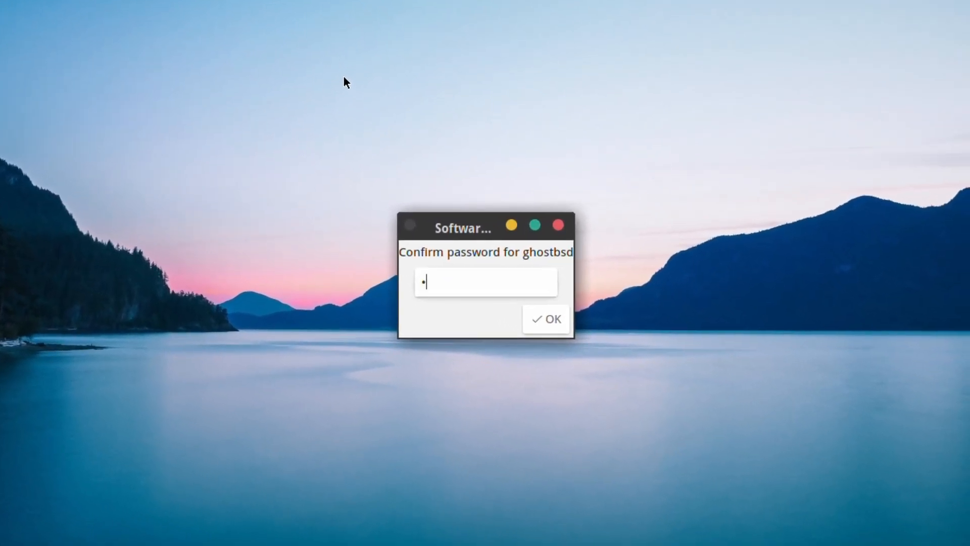
{"action": "type", "text": "•••••••"}
{"action": "key", "text": "Return"}
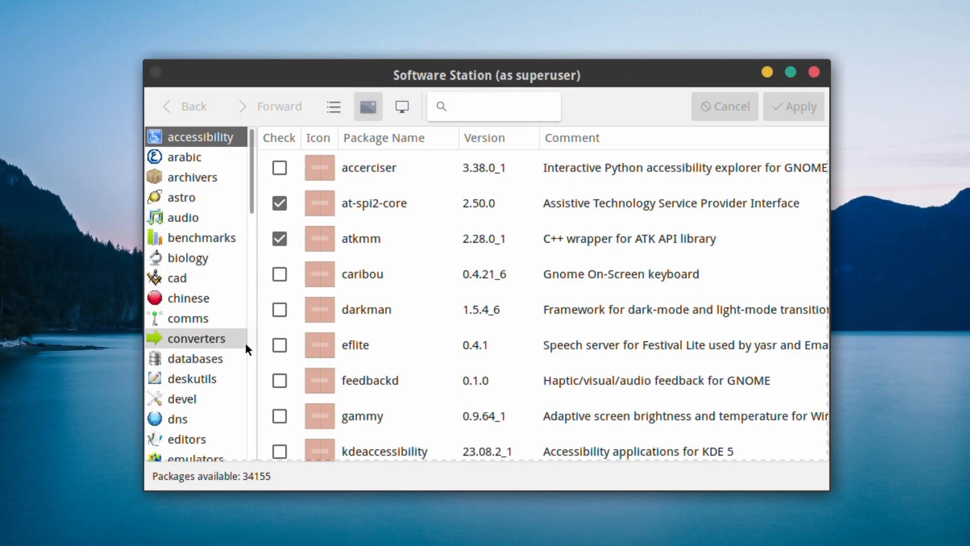
Install abiword and abiword-docs from the editors category, confirming the 8 new packages.
{"action": "scroll", "coordinate": [245, 341], "scroll_direction": "down", "scroll_amount": 3}
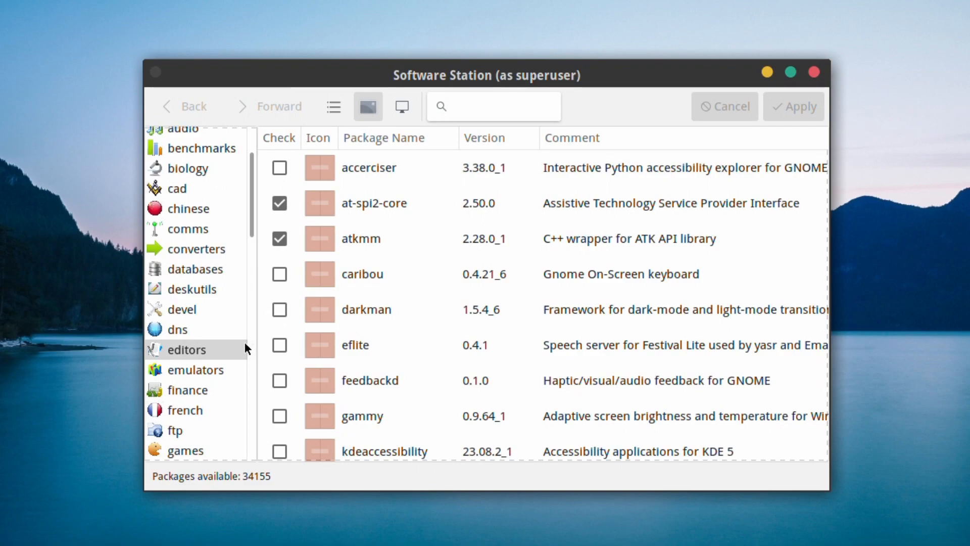
{"action": "left_click", "coordinate": [233, 347]}
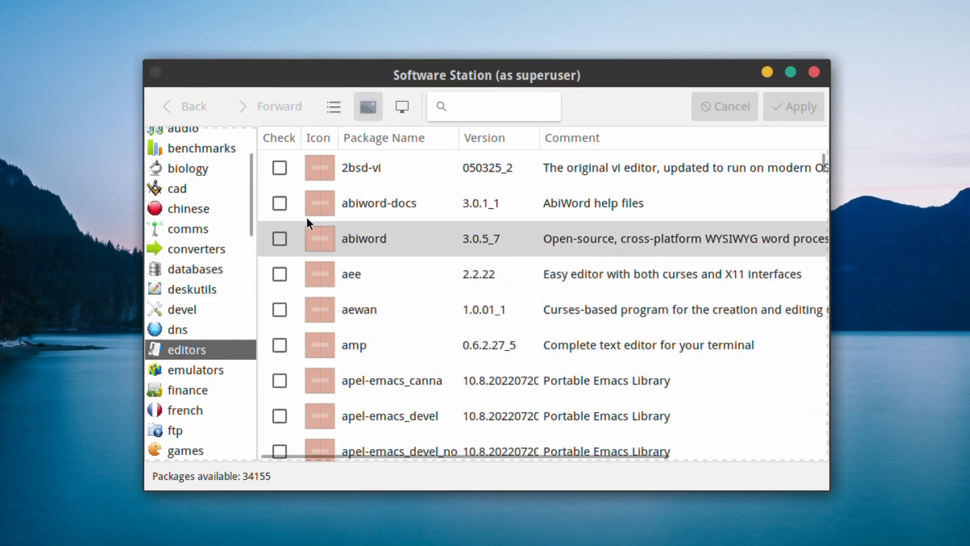
{"action": "left_click", "coordinate": [278, 238]}
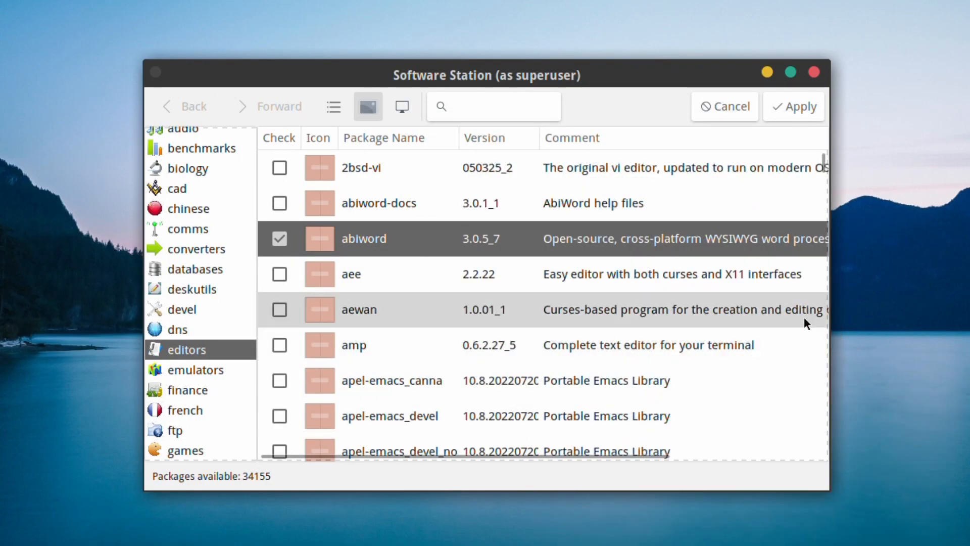
{"action": "left_click", "coordinate": [276, 202]}
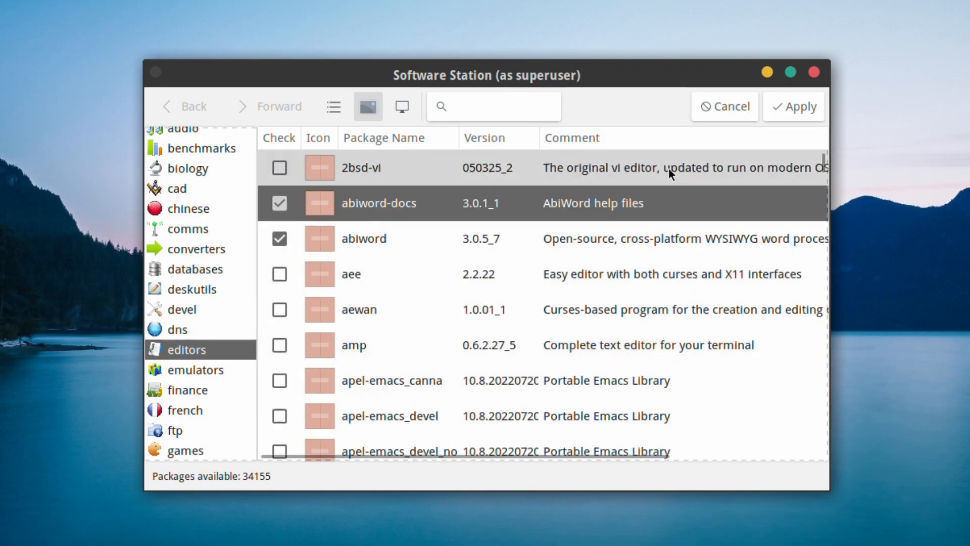
{"action": "left_click", "coordinate": [785, 108]}
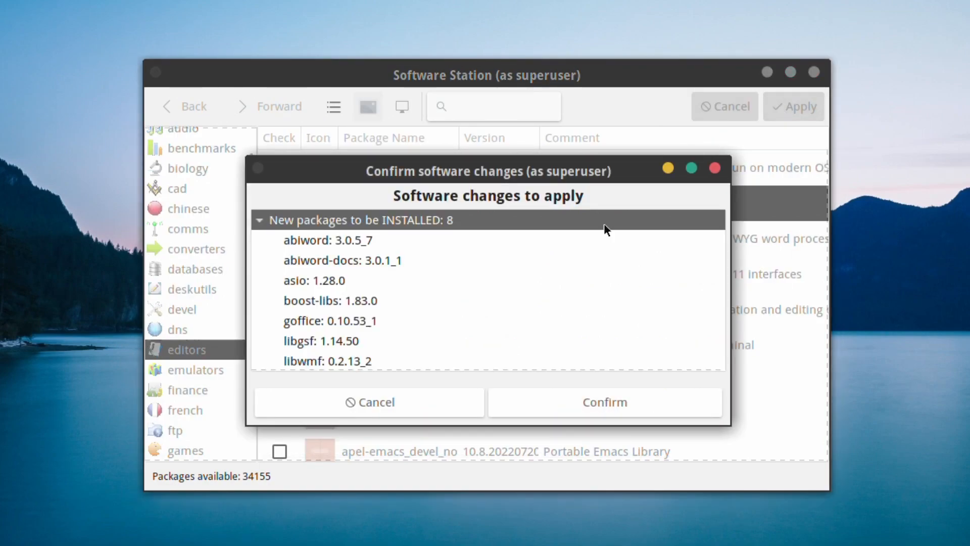
{"action": "left_click", "coordinate": [611, 404]}
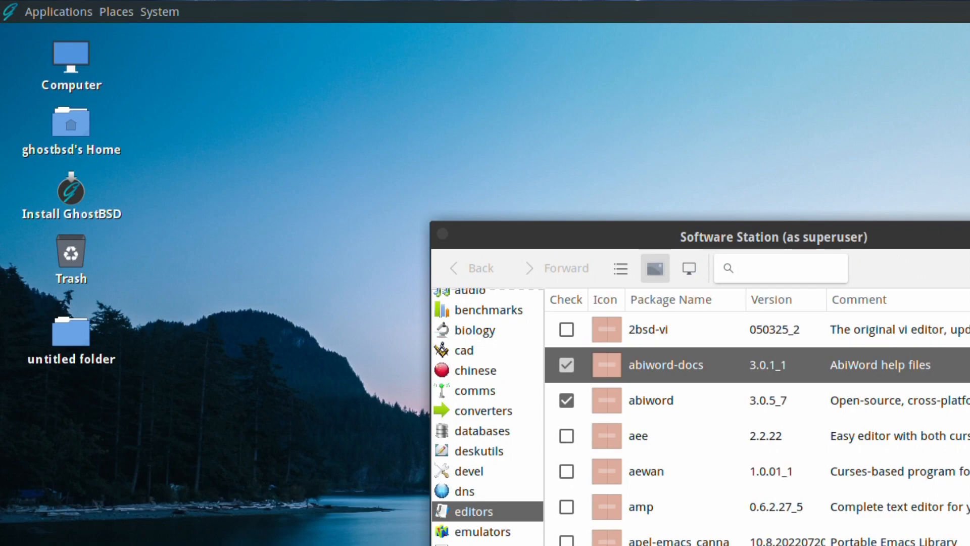
Close Software Station, launch AbiWord from the applications menu, then centre and enlarge its window.
{"action": "key", "text": "alt+F4"}
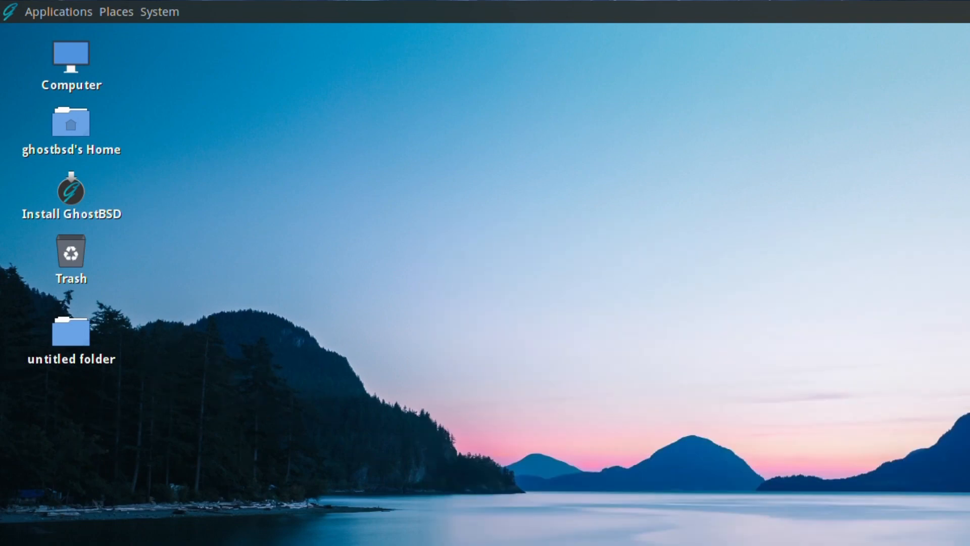
{"action": "left_click", "coordinate": [5, 7]}
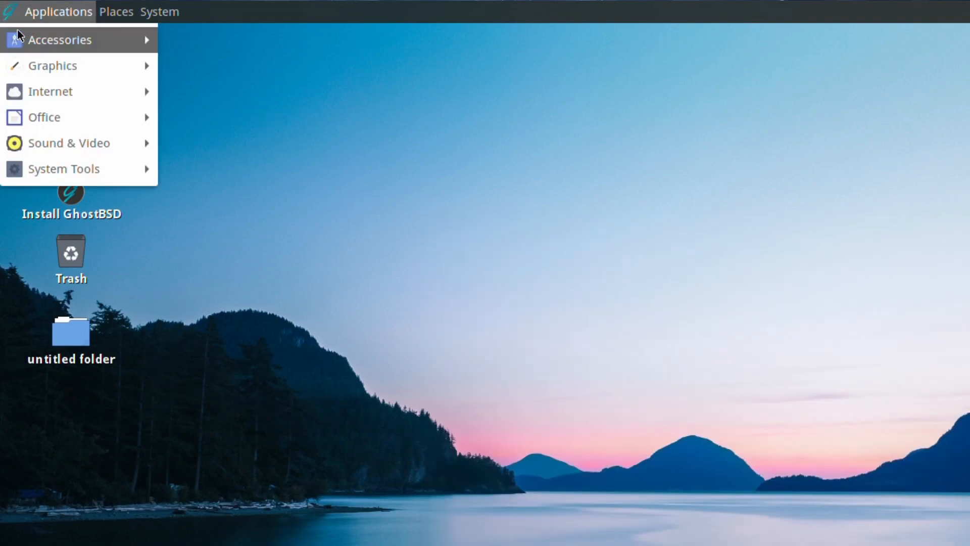
{"action": "mouse_move", "coordinate": [19, 115]}
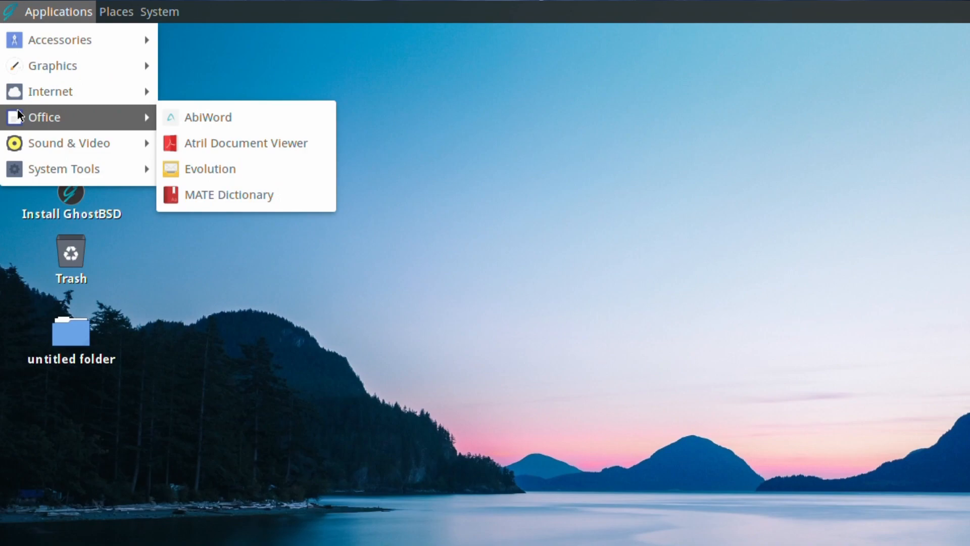
{"action": "left_click", "coordinate": [232, 119]}
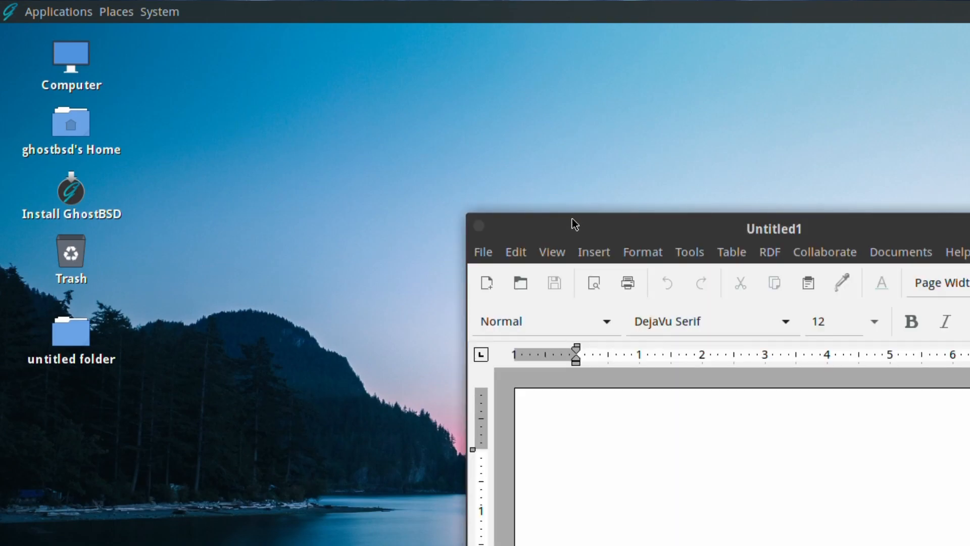
{"action": "left_click_drag", "start_coordinate": [574, 225], "coordinate": [297, 72]}
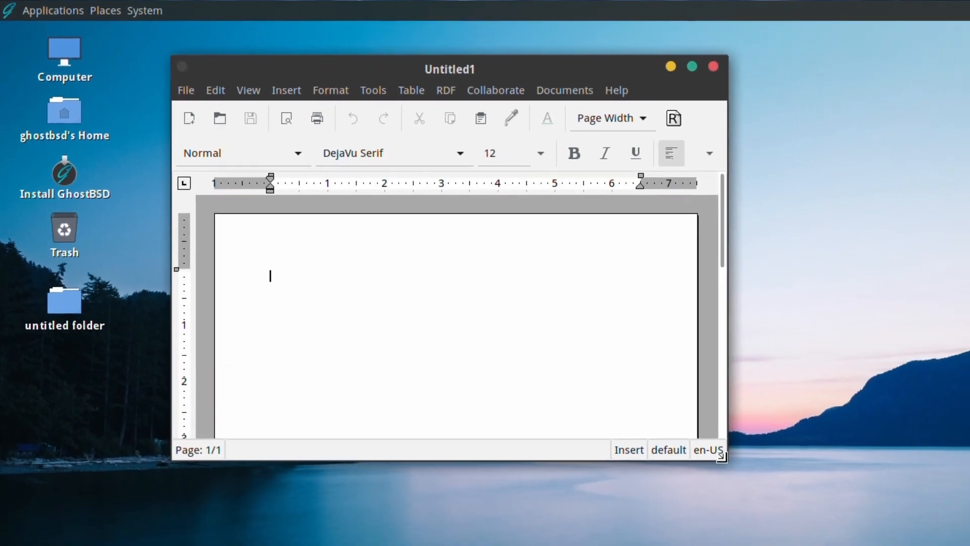
{"action": "left_click_drag", "start_coordinate": [803, 507], "coordinate": [969, 545]}
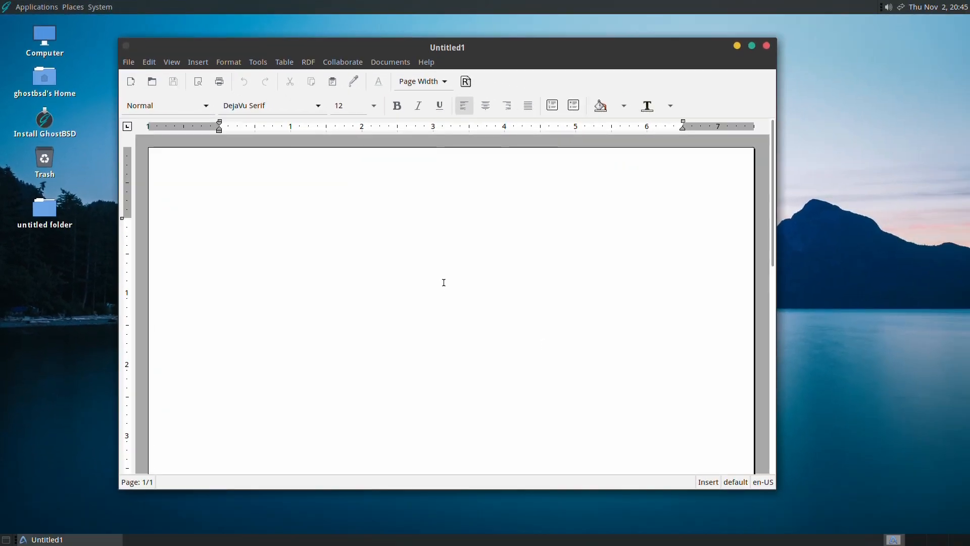
Type 'Hello GhostBSD!' and set the whole line to font size 48.
{"action": "type", "text": "Hello GhostBSD!"}
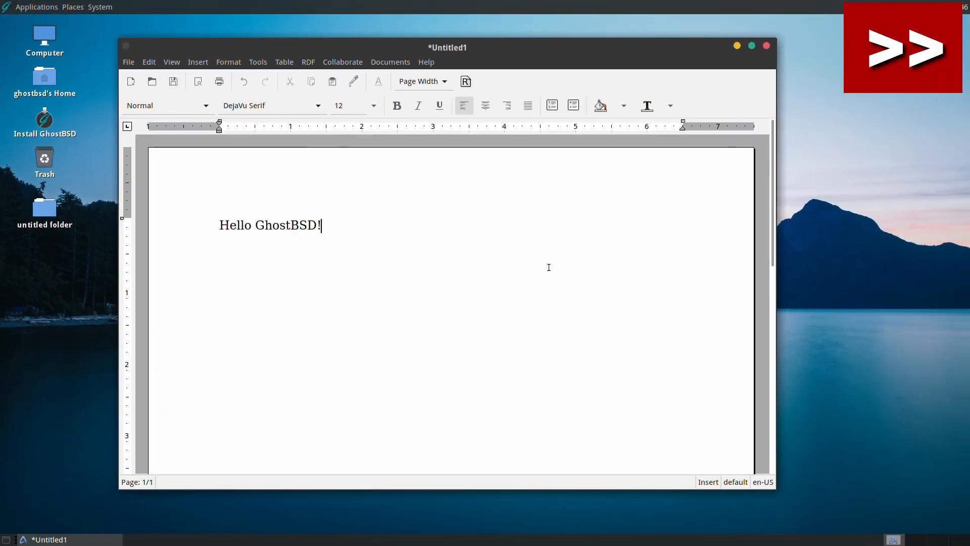
{"action": "left_click_drag", "start_coordinate": [317, 226], "coordinate": [219, 226]}
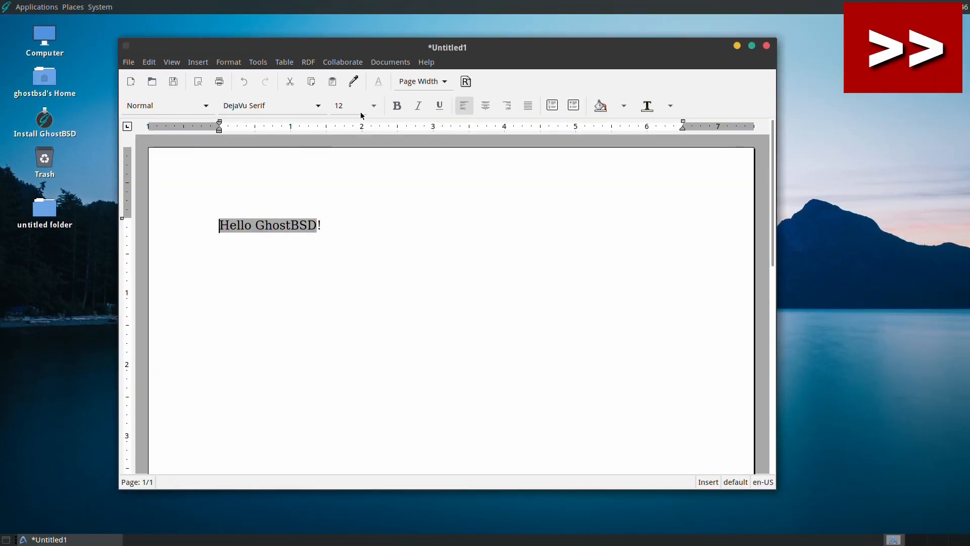
{"action": "left_click", "coordinate": [374, 105]}
{"action": "left_click", "coordinate": [348, 350]}
{"action": "left_click", "coordinate": [352, 343]}
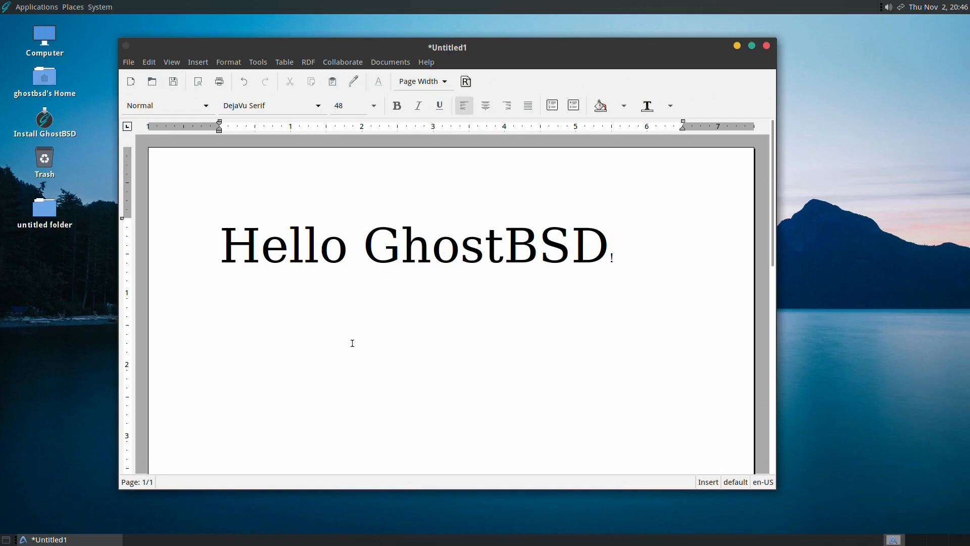
{"action": "left_click", "coordinate": [615, 258]}
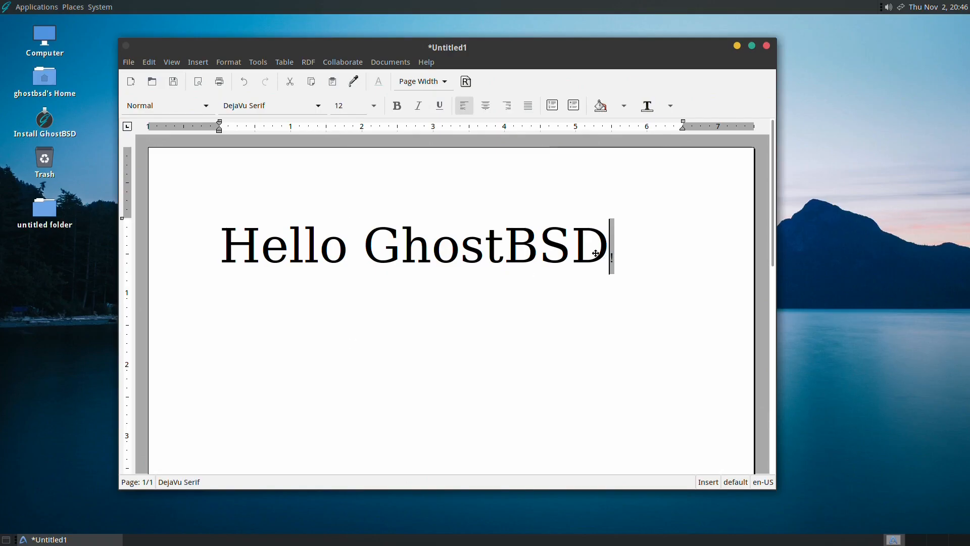
{"action": "left_click", "coordinate": [373, 106]}
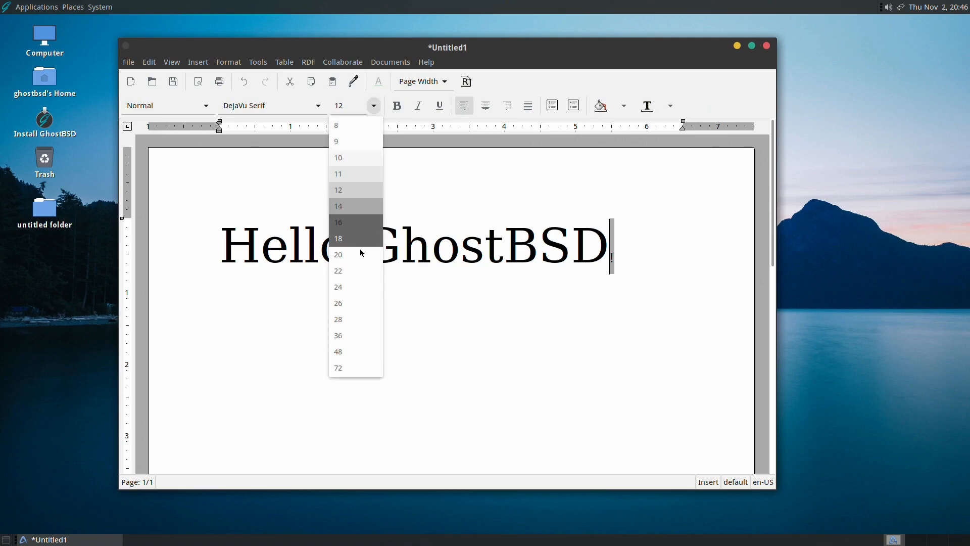
{"action": "left_click", "coordinate": [347, 351]}
{"action": "left_click", "coordinate": [503, 329]}
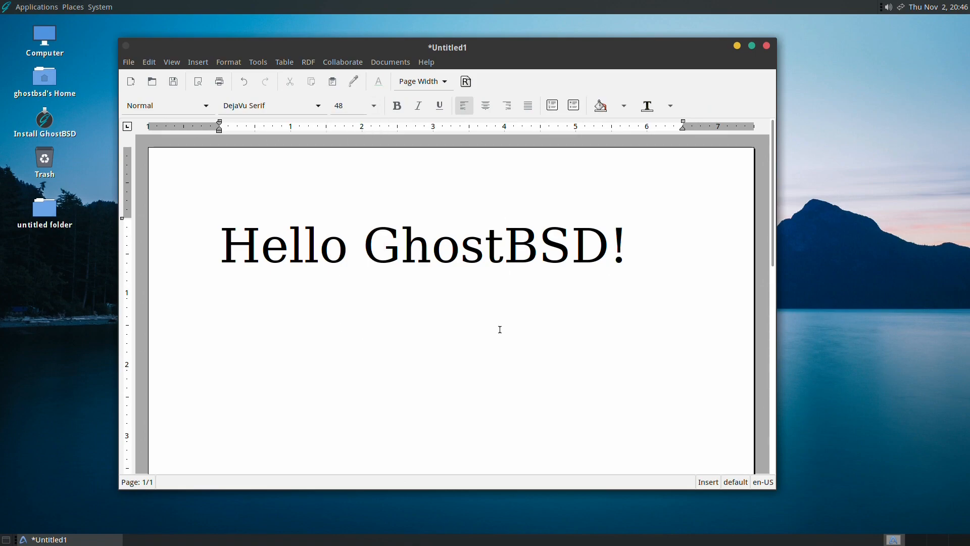
Print the Hello GhostBSD! document on B230_Printer, then close the AbiWord window.
{"action": "key", "text": "ctrl+w"}
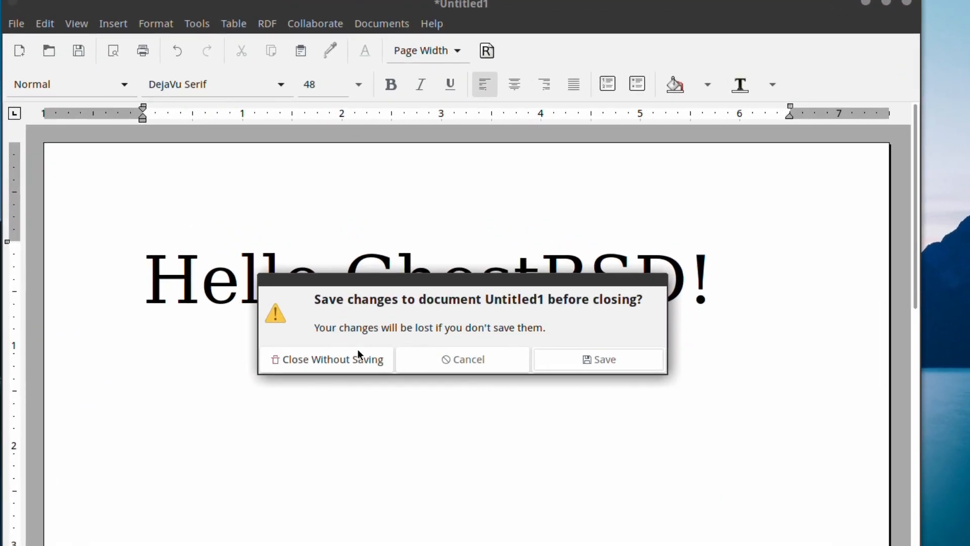
{"action": "left_click", "coordinate": [461, 356]}
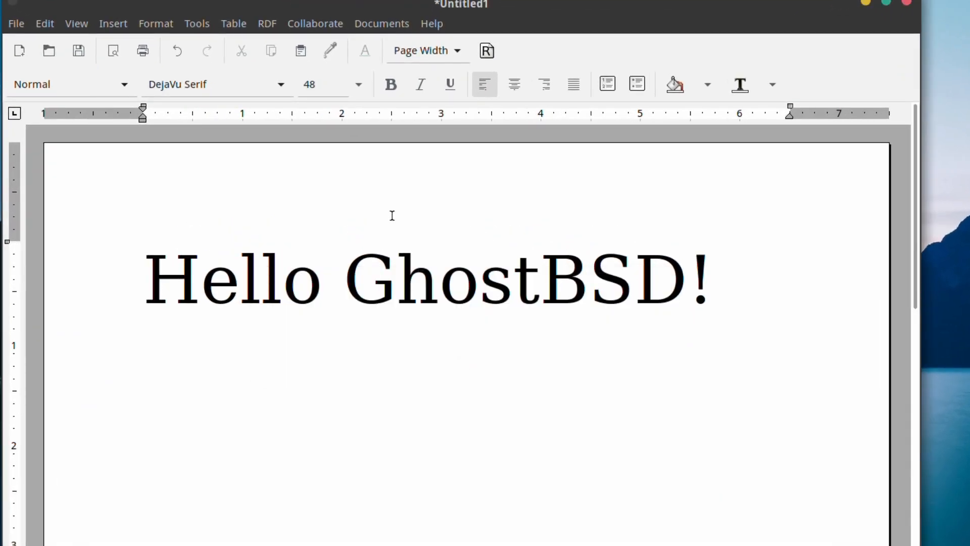
{"action": "left_click", "coordinate": [143, 50]}
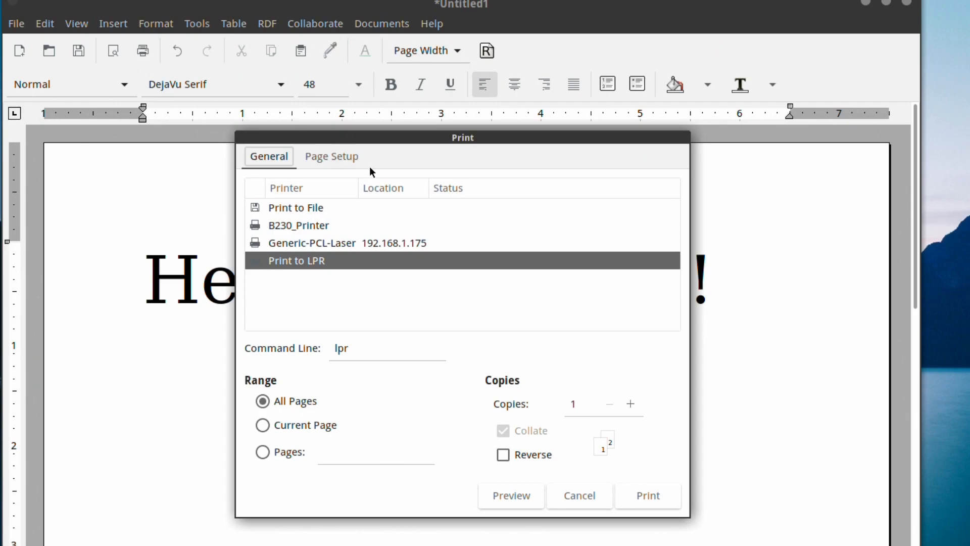
{"action": "left_click", "coordinate": [275, 228]}
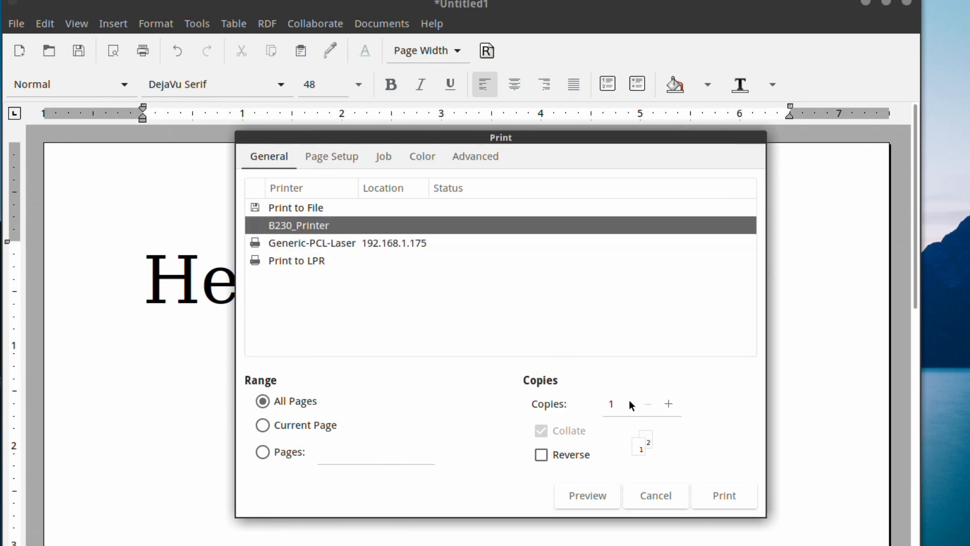
{"action": "left_click", "coordinate": [725, 495]}
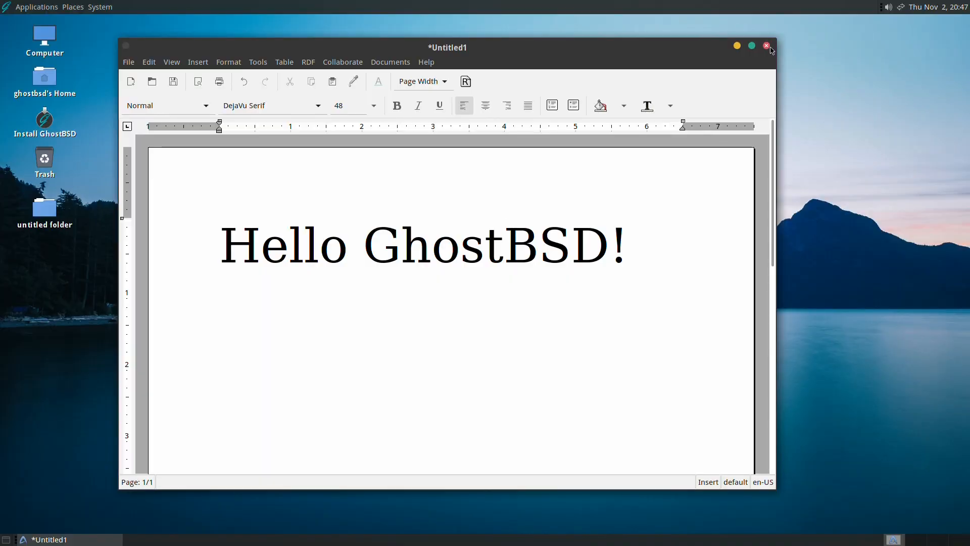
{"action": "left_click", "coordinate": [766, 46]}
Close AbiWord without saving, browse the Applications menu, then launch the Install GhostBSD desktop icon.
{"action": "left_click", "coordinate": [356, 307]}
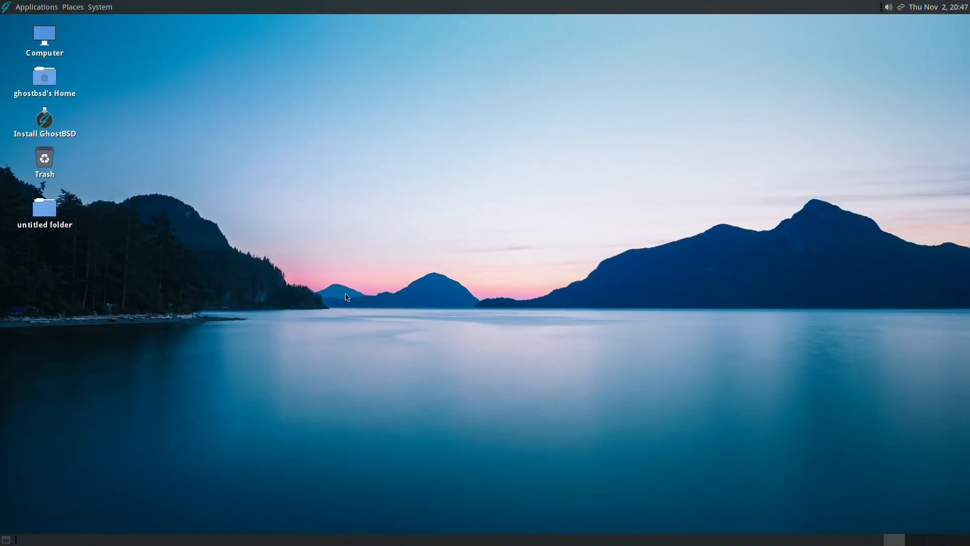
{"action": "left_click", "coordinate": [15, 5]}
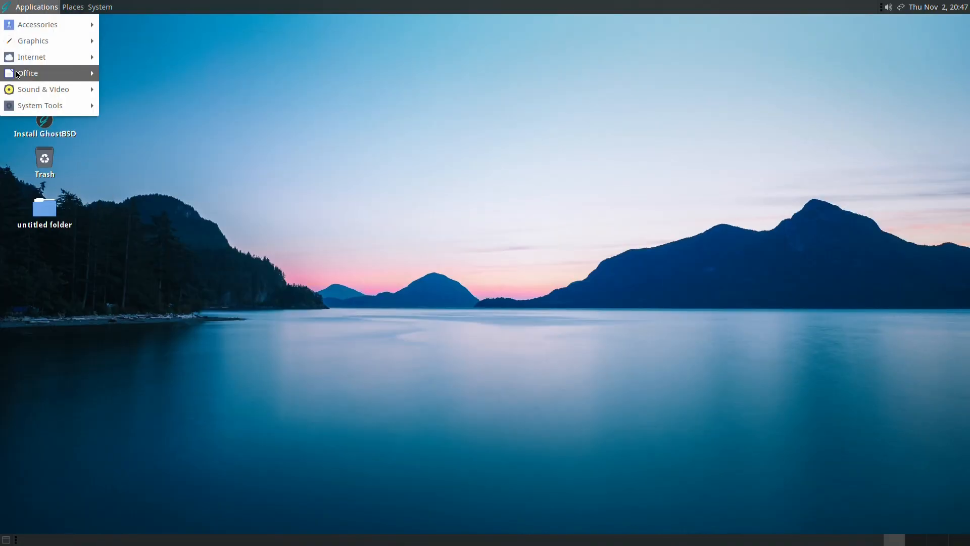
{"action": "mouse_move", "coordinate": [88, 78]}
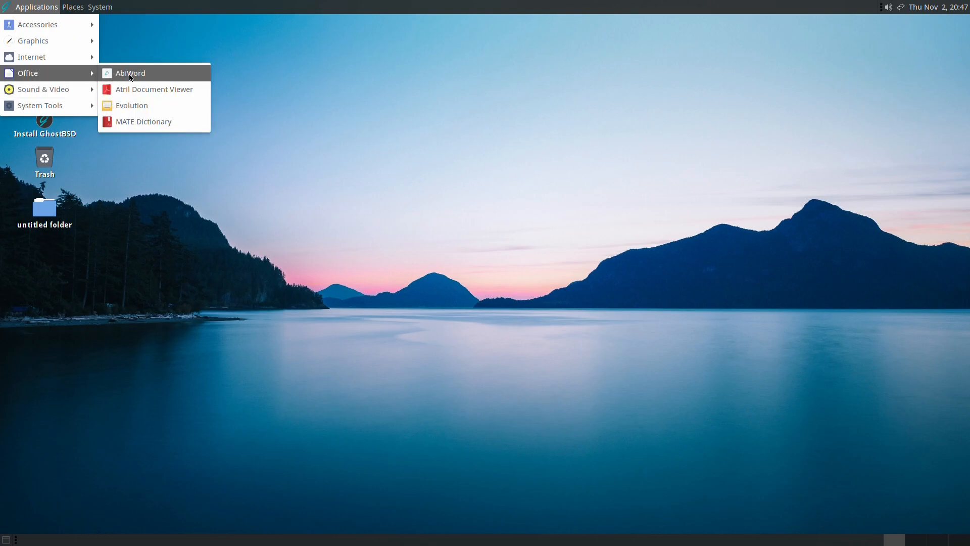
{"action": "left_click", "coordinate": [252, 91]}
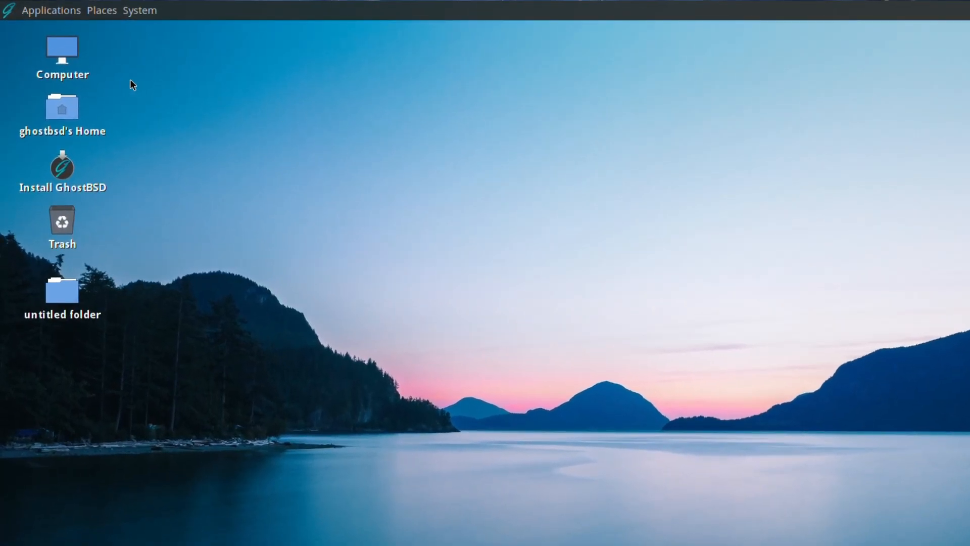
{"action": "left_click", "coordinate": [72, 167]}
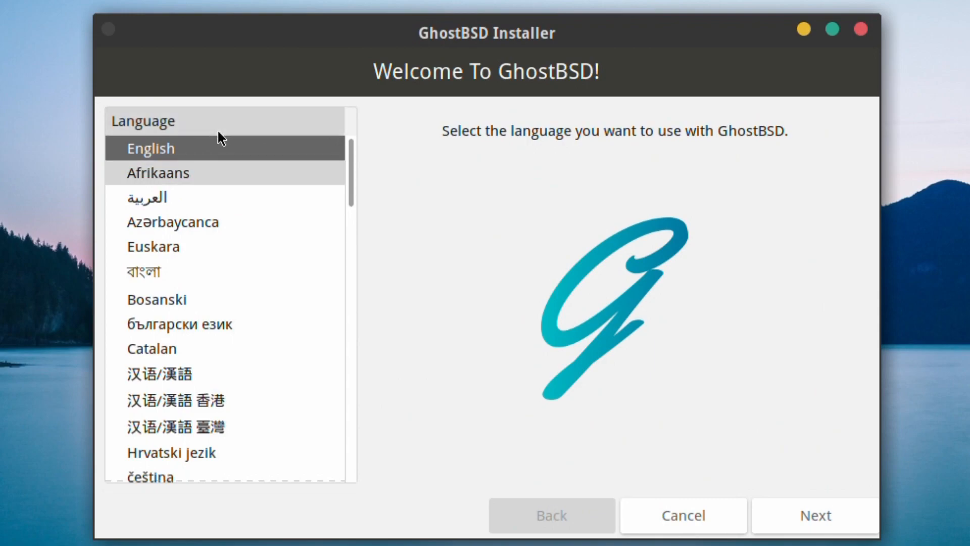
Scroll the Language list, keep English selected, and move on to Keyboard Setup.
{"action": "left_click_drag", "start_coordinate": [352, 157], "coordinate": [334, 534]}
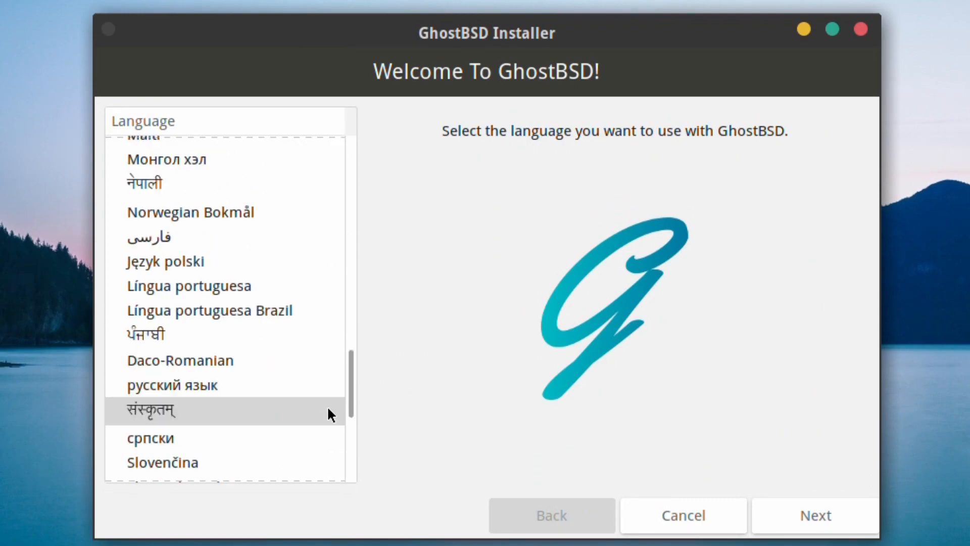
{"action": "left_click_drag", "start_coordinate": [350, 447], "coordinate": [269, 273]}
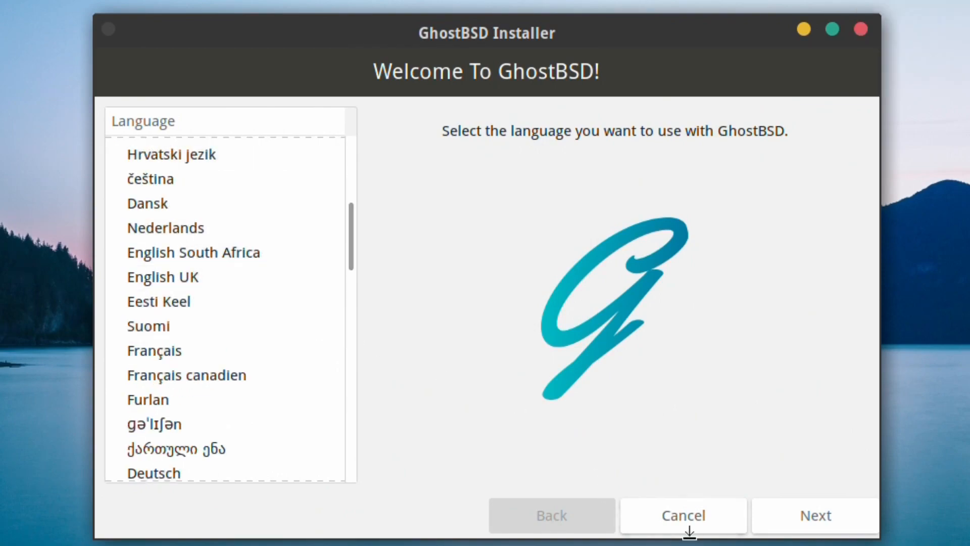
{"action": "left_click", "coordinate": [800, 518]}
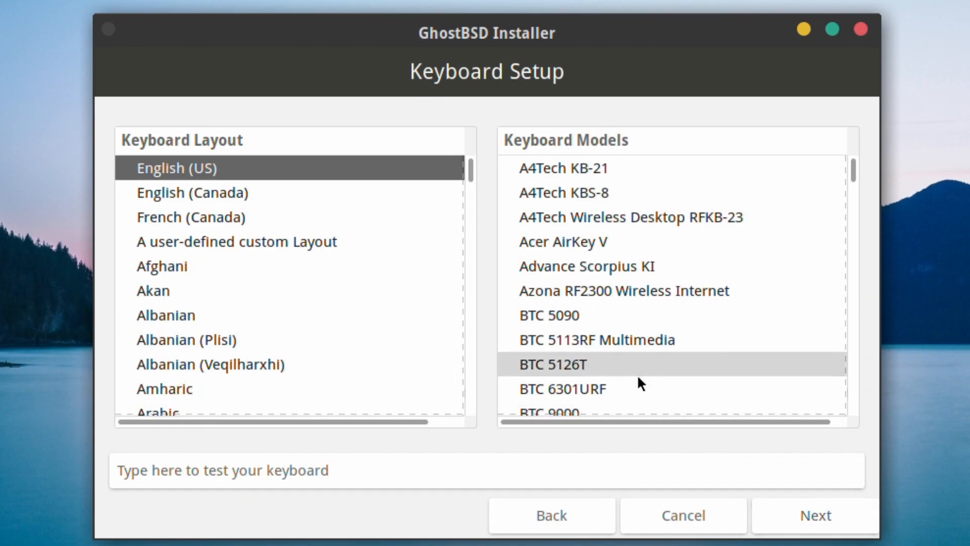
Choose the English (UK) keyboard layout and advance to the Time Zone Selection page.
{"action": "left_click_drag", "start_coordinate": [471, 169], "coordinate": [479, 219]}
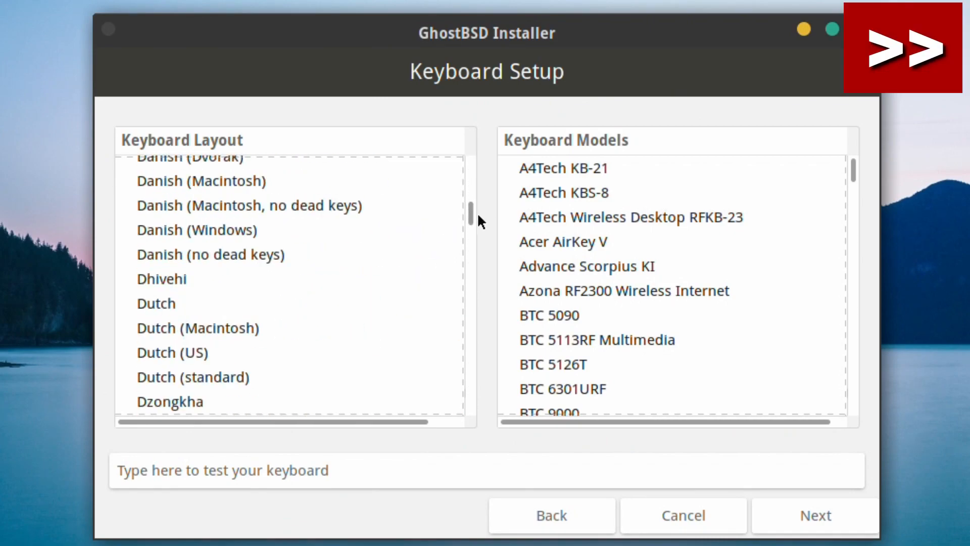
{"action": "scroll", "coordinate": [375, 277], "scroll_direction": "down", "scroll_amount": 5}
{"action": "scroll", "coordinate": [354, 304], "scroll_direction": "down", "scroll_amount": 3}
{"action": "left_click", "coordinate": [273, 356]}
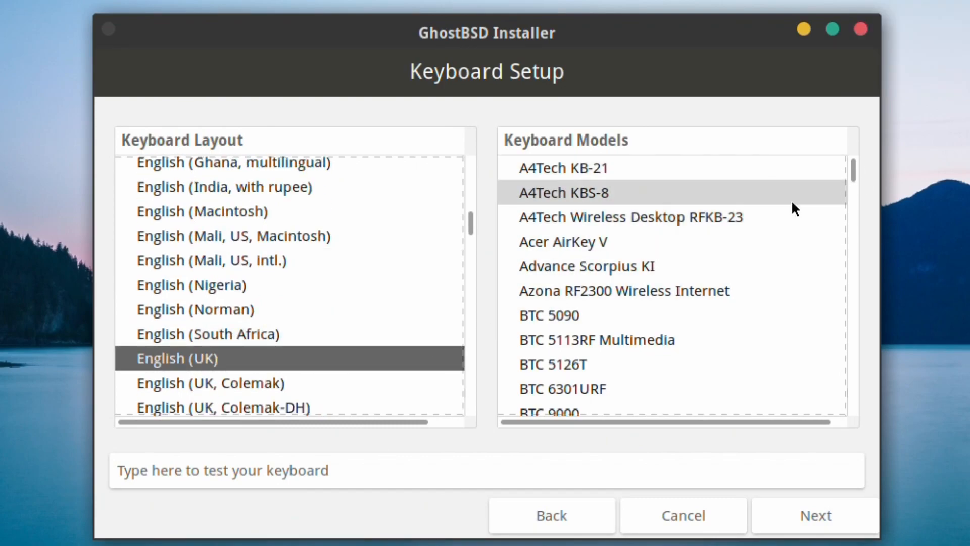
{"action": "left_click_drag", "start_coordinate": [853, 167], "coordinate": [840, 151]}
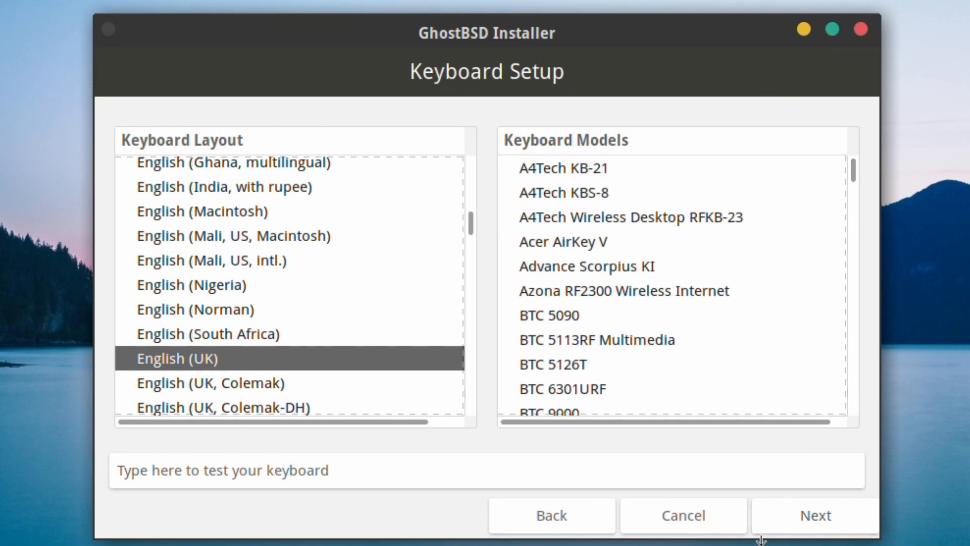
{"action": "left_click", "coordinate": [826, 519]}
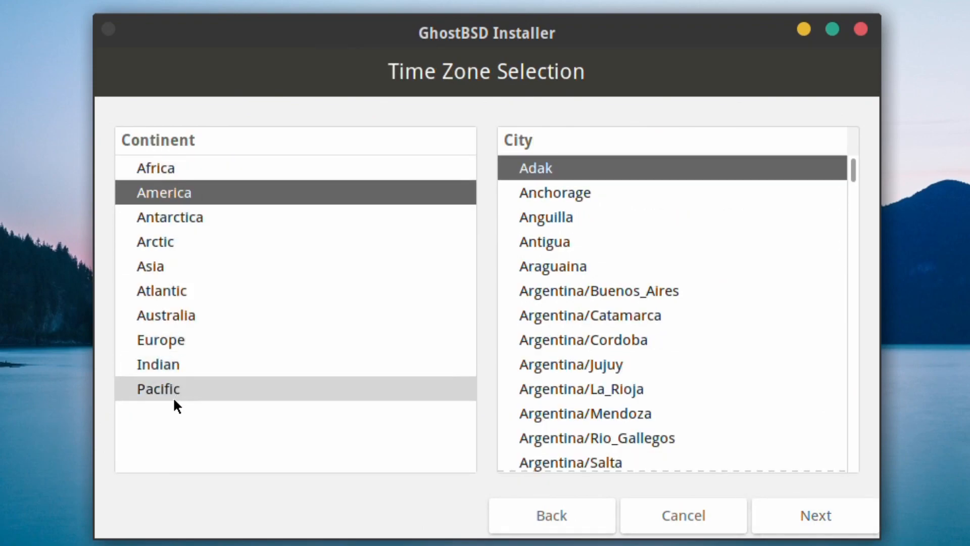
Set the time zone to Europe/London and advance to the Installation Type page.
{"action": "left_click", "coordinate": [157, 341]}
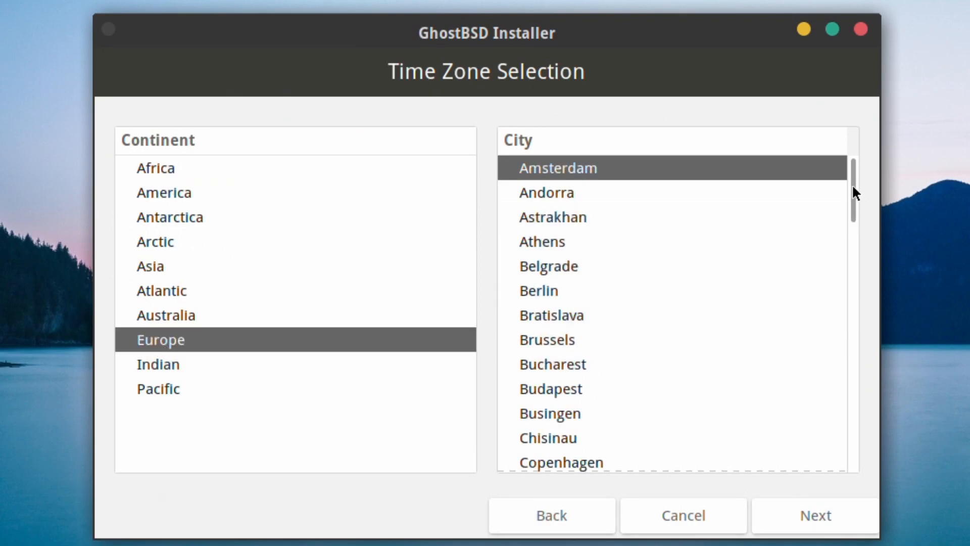
{"action": "left_click_drag", "start_coordinate": [853, 186], "coordinate": [772, 434]}
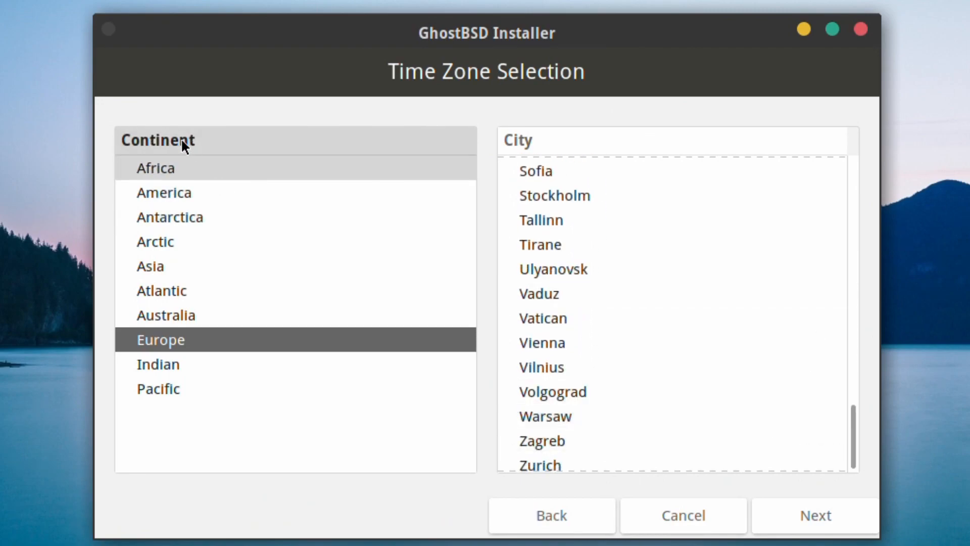
{"action": "left_click_drag", "start_coordinate": [850, 422], "coordinate": [903, 284]}
{"action": "left_click", "coordinate": [763, 315]}
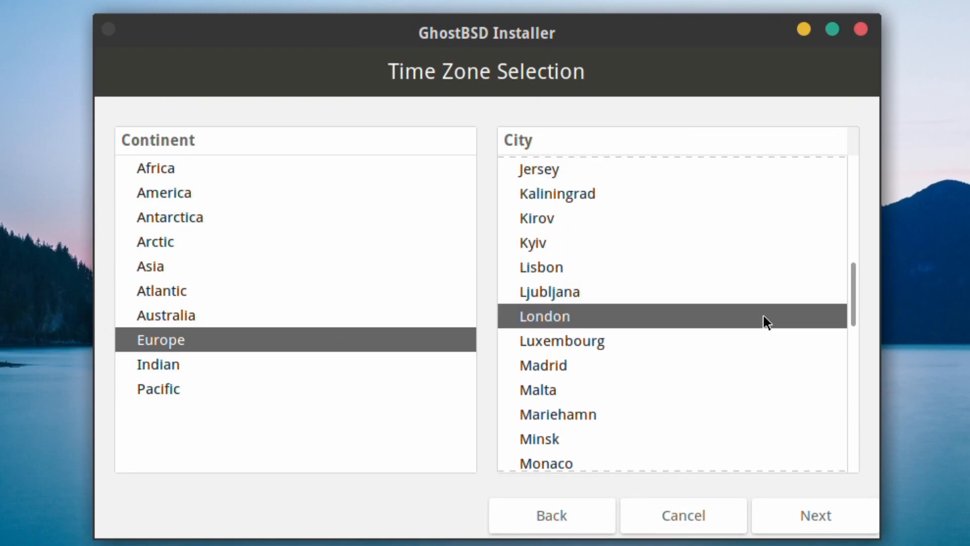
{"action": "left_click", "coordinate": [820, 505]}
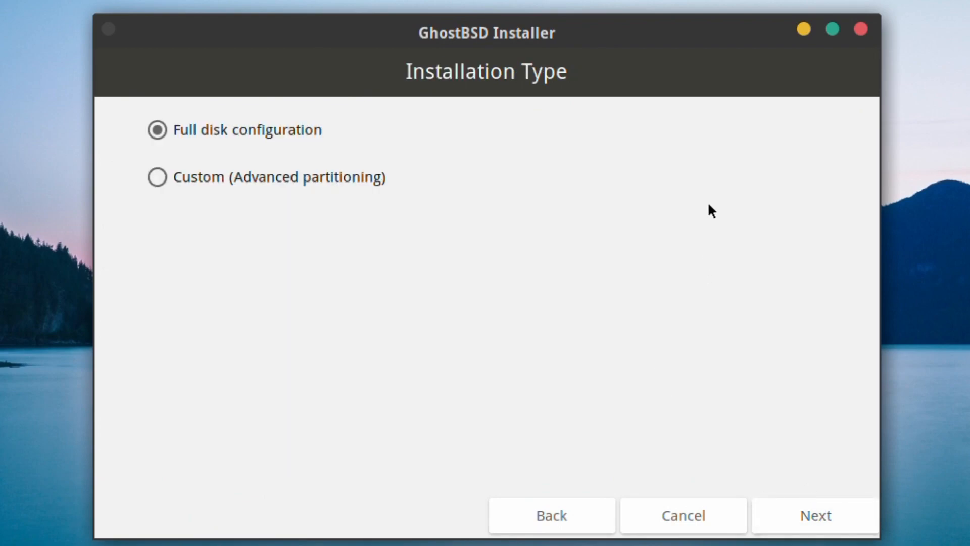
Preview the Custom partition editor, then go back and choose Full disk configuration instead.
{"action": "left_click", "coordinate": [157, 179]}
{"action": "left_click", "coordinate": [812, 517]}
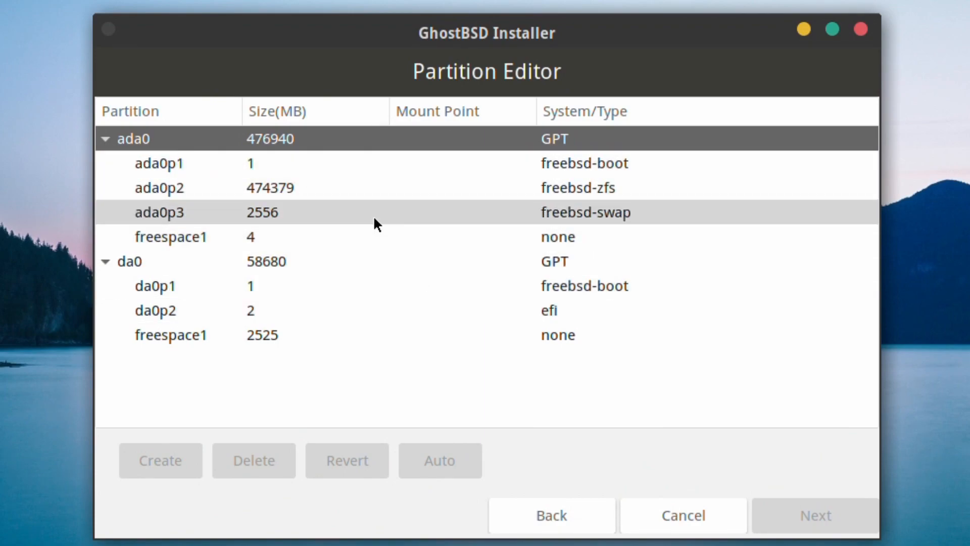
{"action": "left_click", "coordinate": [541, 516]}
{"action": "left_click", "coordinate": [260, 132]}
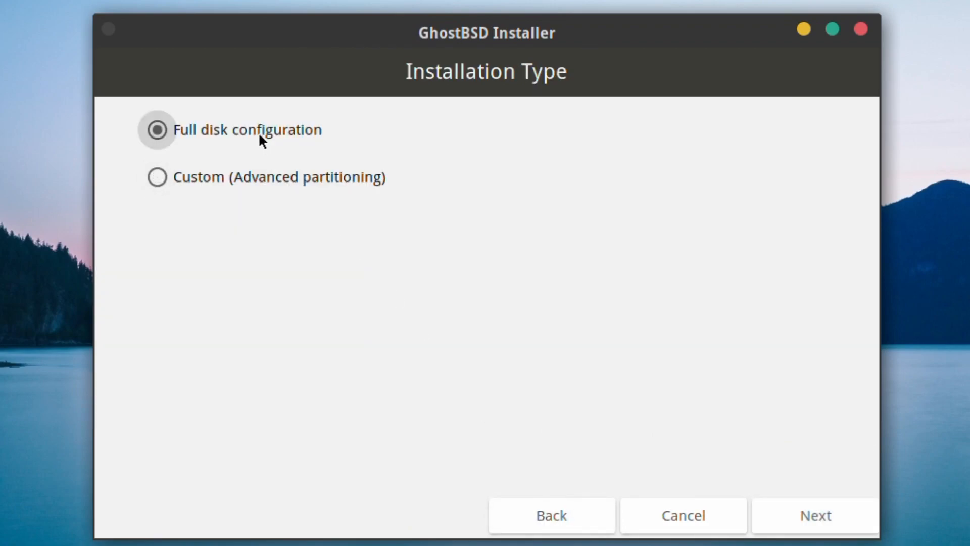
{"action": "left_click", "coordinate": [818, 515]}
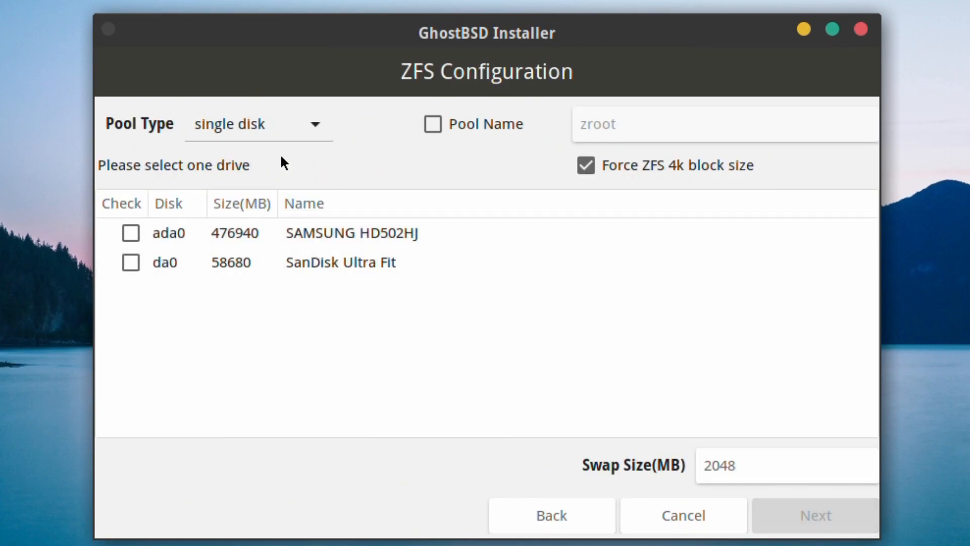
Keep the single-disk pool type and rename the ZFS pool from zroot to tank.
{"action": "left_click", "coordinate": [311, 126]}
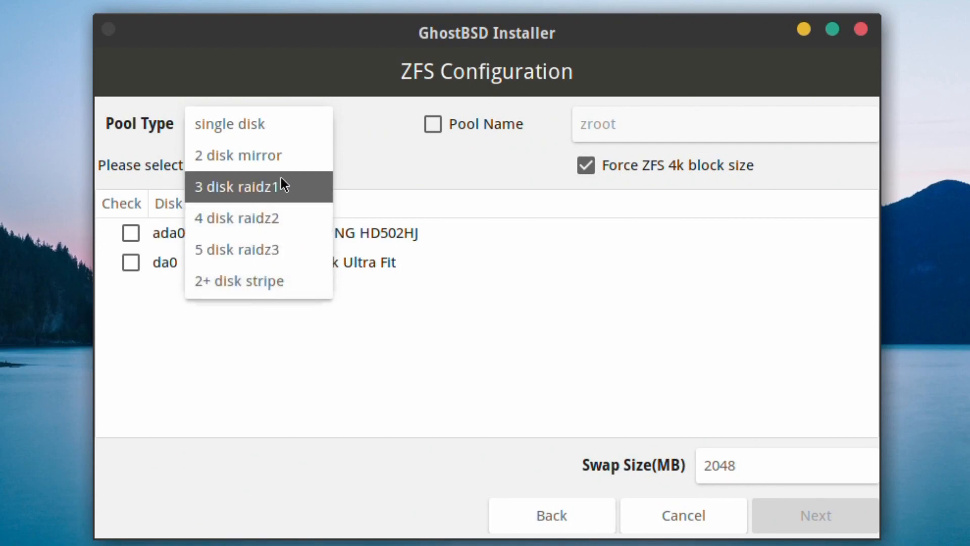
{"action": "left_click", "coordinate": [282, 129]}
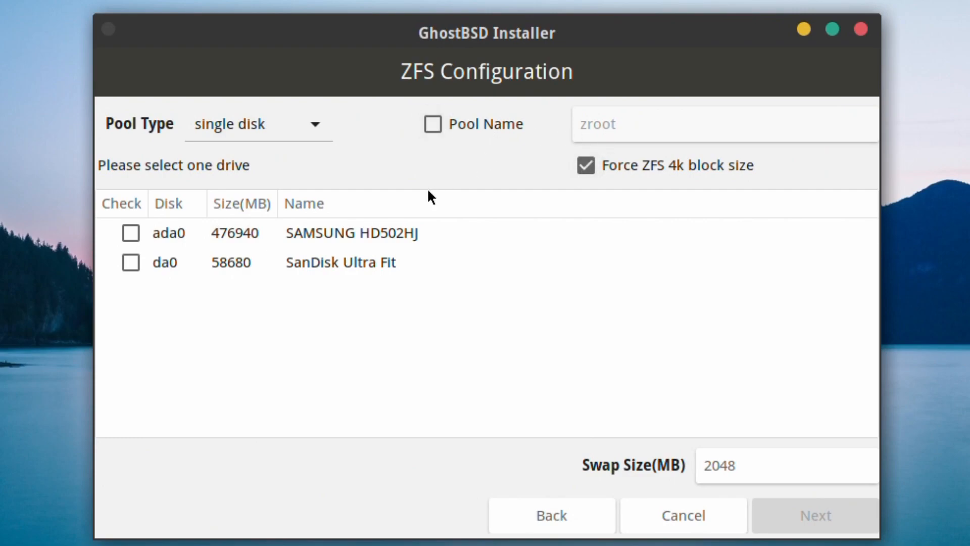
{"action": "left_click", "coordinate": [432, 124]}
{"action": "left_click_drag", "start_coordinate": [650, 124], "coordinate": [566, 130]}
{"action": "type", "text": "tank"}
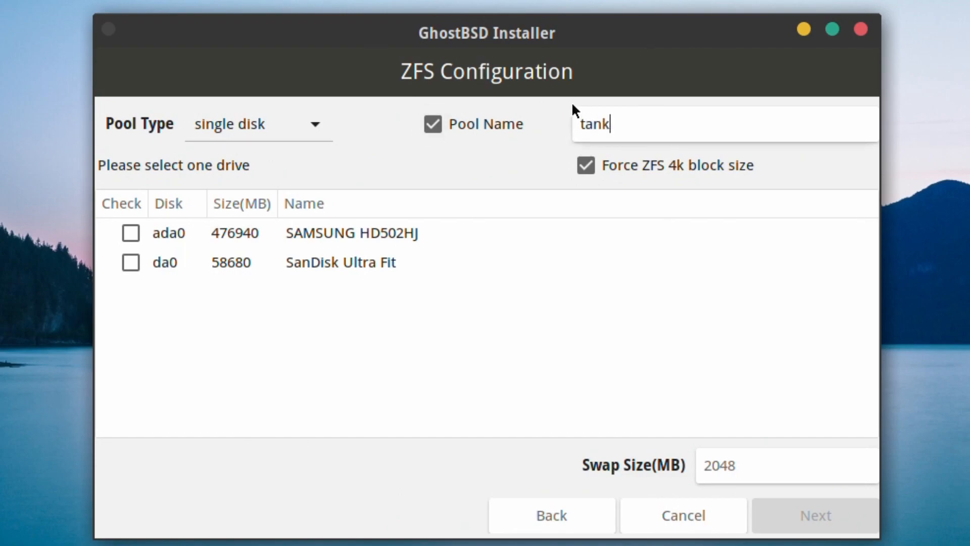
Choose ada0 as the install drive and move on to the Boot Option page.
{"action": "left_click", "coordinate": [366, 328]}
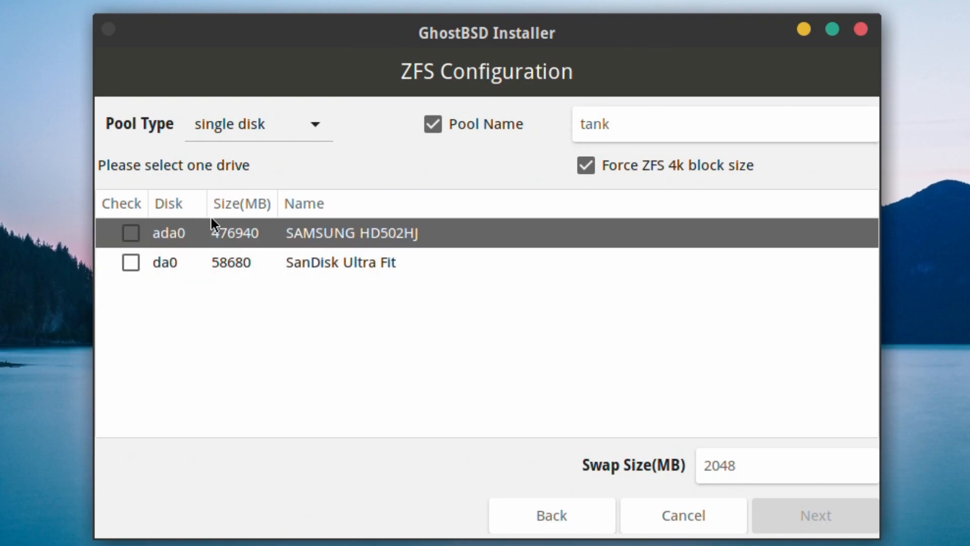
{"action": "left_click", "coordinate": [132, 234]}
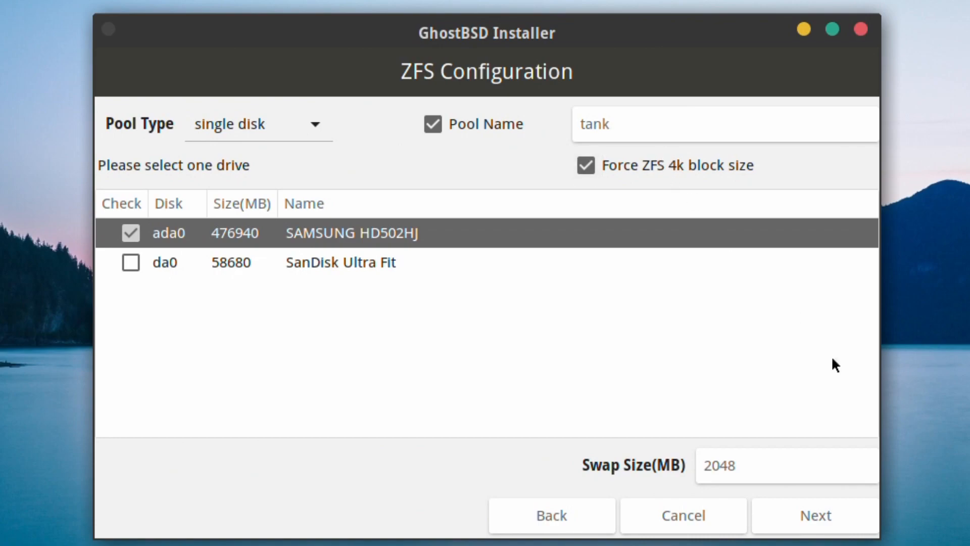
{"action": "left_click", "coordinate": [817, 514]}
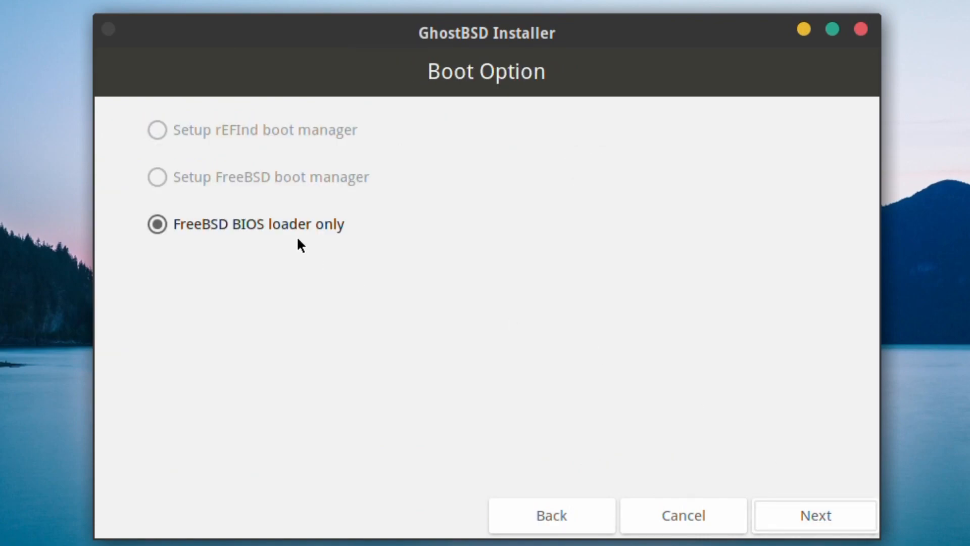
Enter and verify the root password, then continue to User Setup.
{"action": "left_click", "coordinate": [829, 514]}
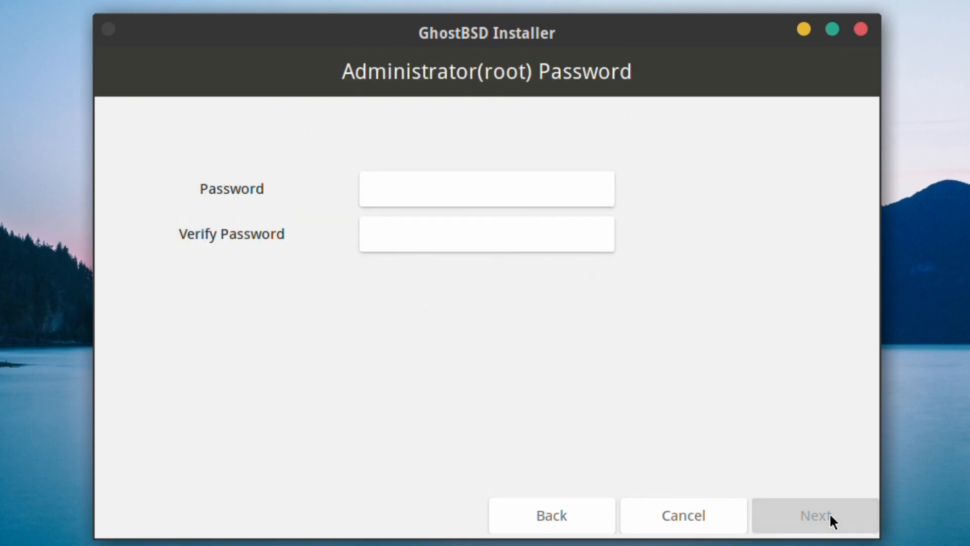
{"action": "left_click", "coordinate": [485, 188]}
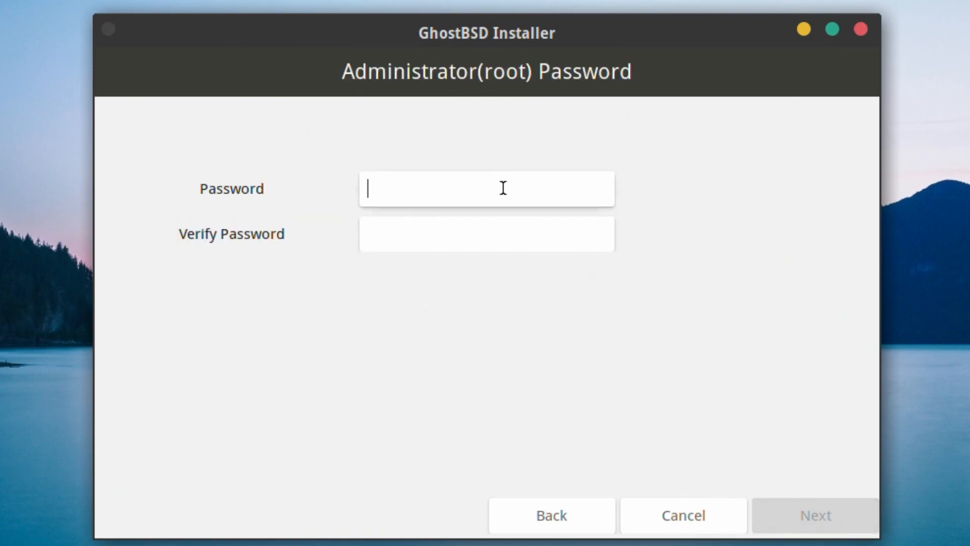
{"action": "type", "text": "123456"}
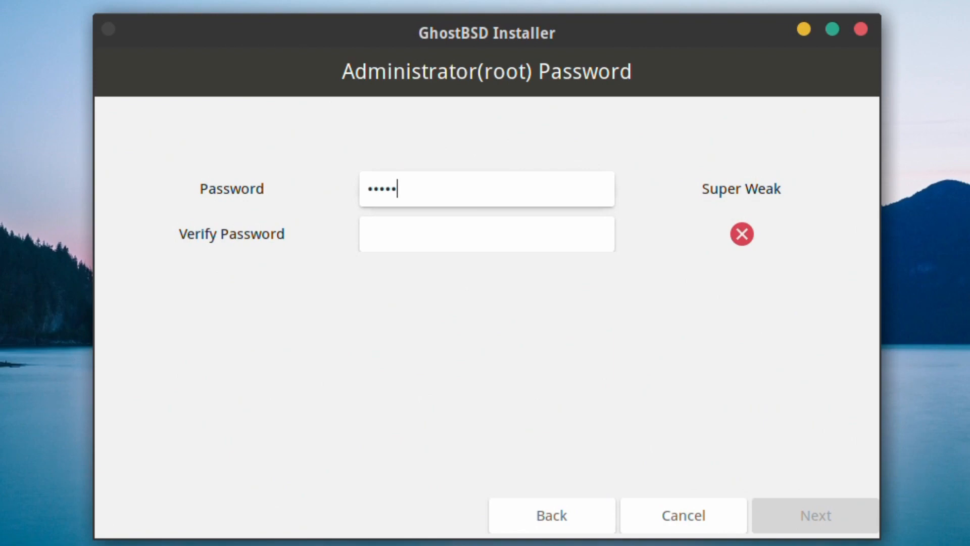
{"action": "type", "text": "789"}
{"action": "key", "text": "Tab"}
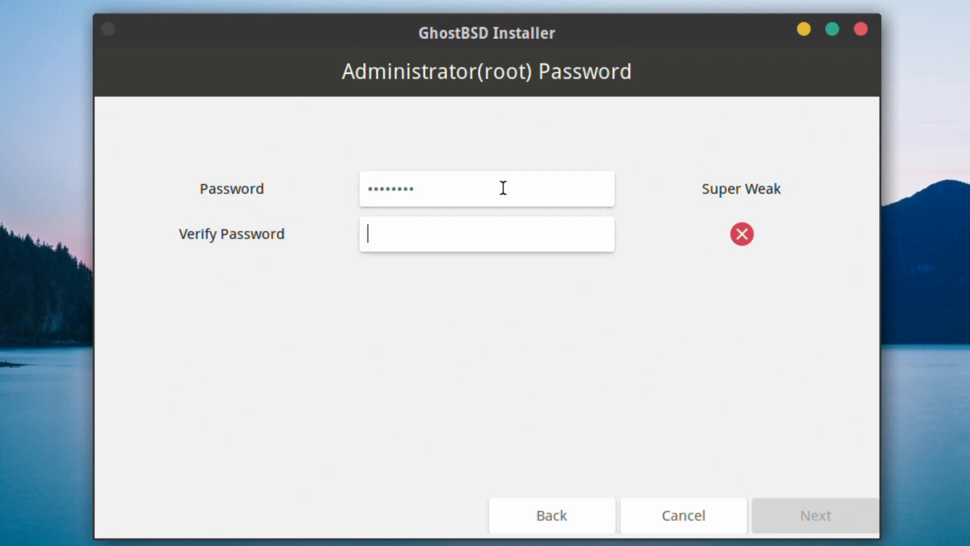
{"action": "type", "text": "12345"}
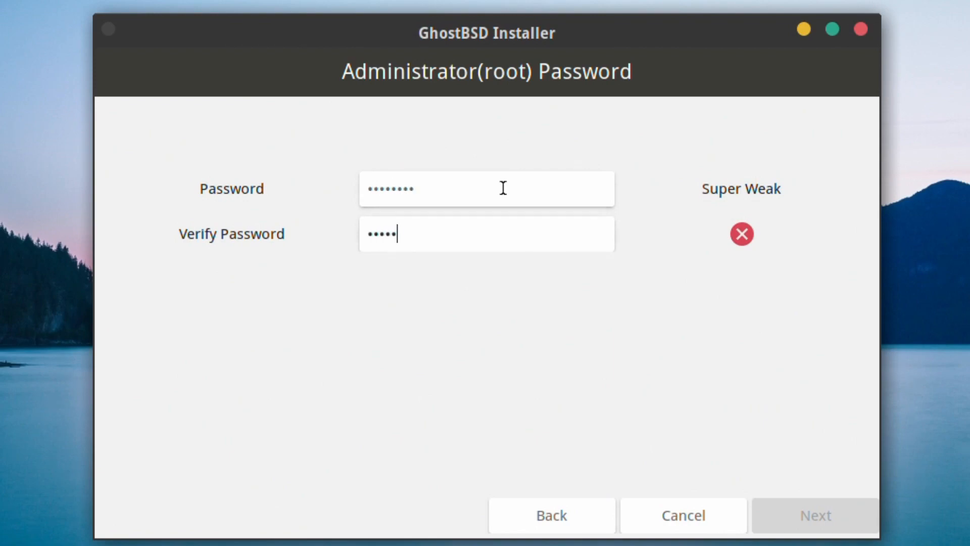
{"action": "type", "text": "6789"}
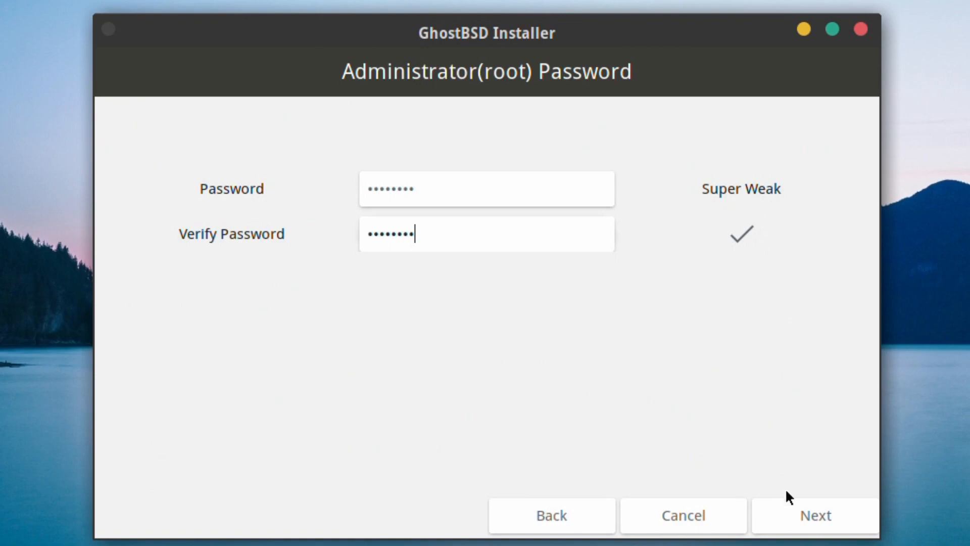
{"action": "left_click", "coordinate": [809, 514]}
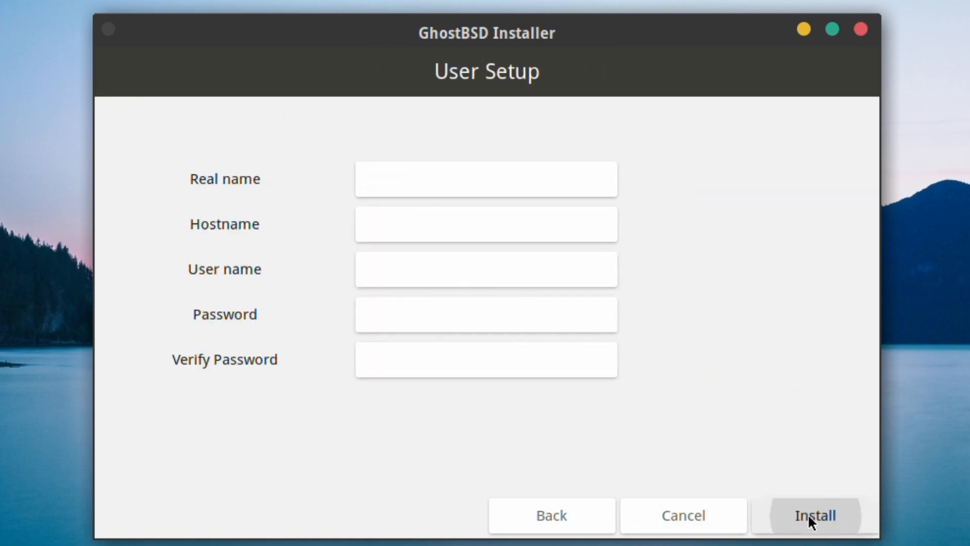
Enter the account's real name and set the hostname to test.
{"action": "left_click", "coordinate": [481, 183]}
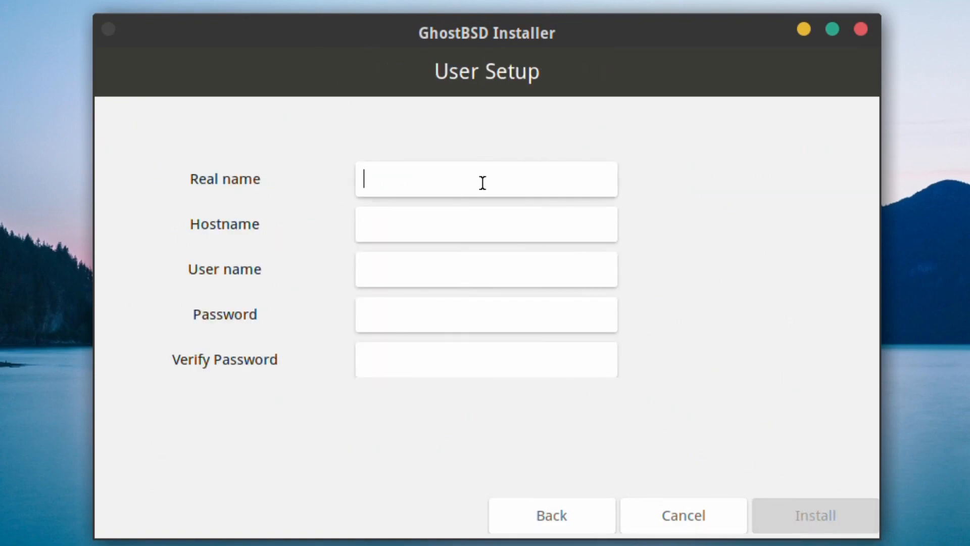
{"action": "type", "text": "Robo"}
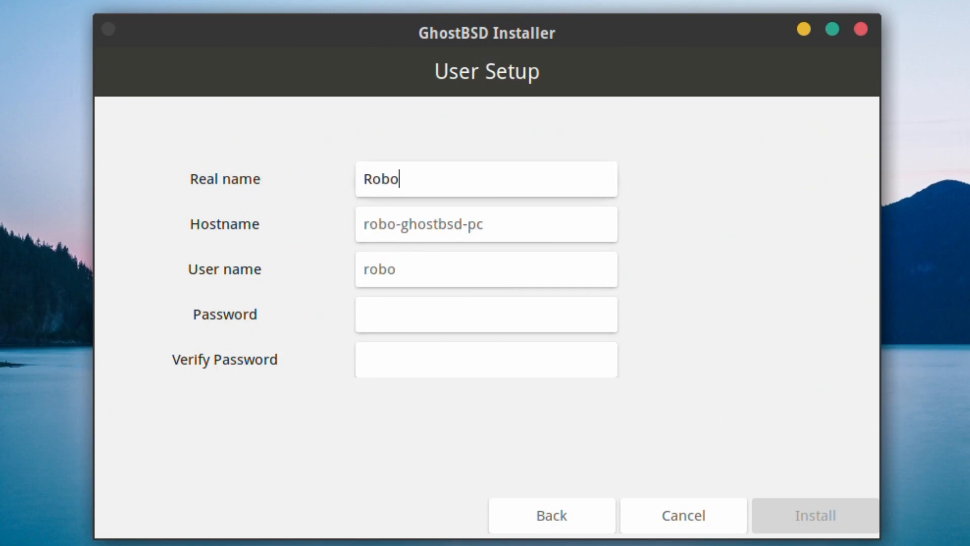
{"action": "type", "text": "Nuggie"}
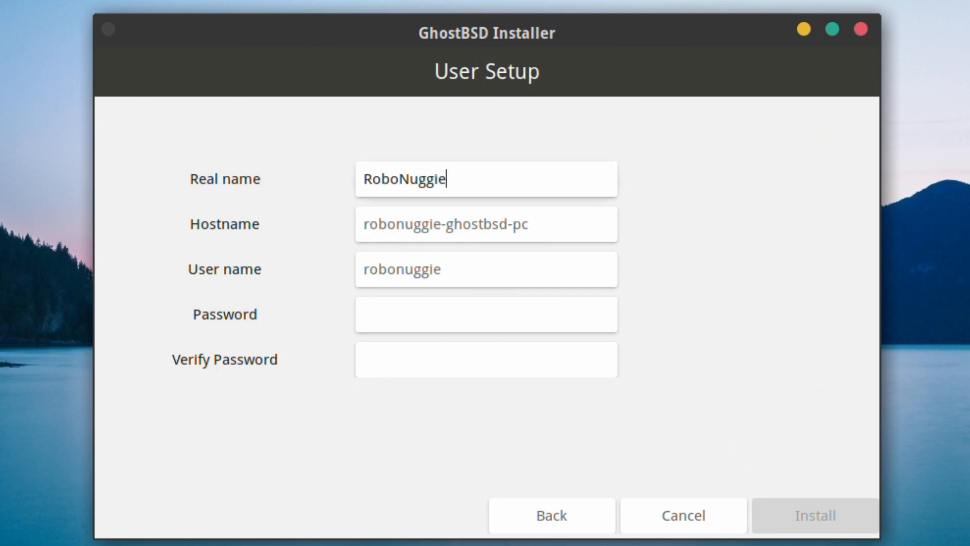
{"action": "key", "text": "Tab"}
{"action": "type", "text": "test"}
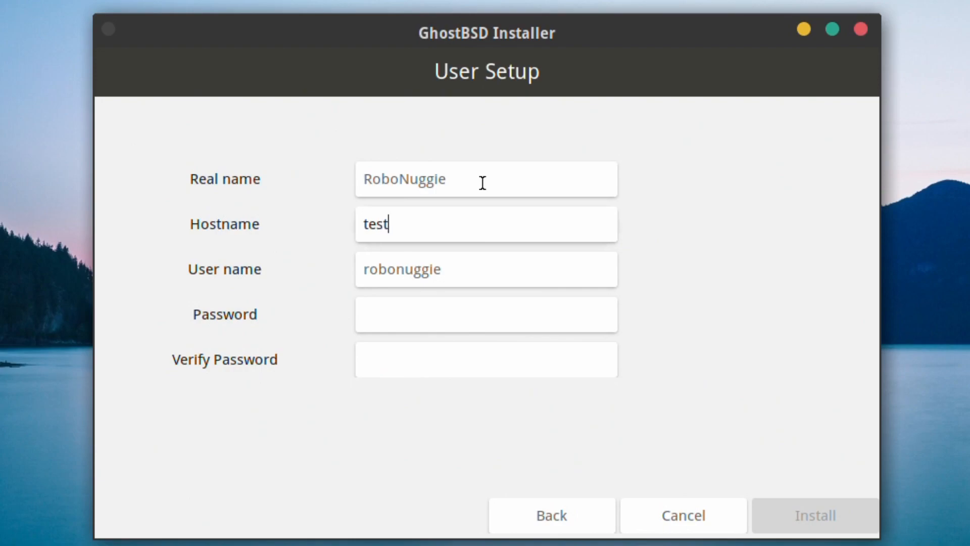
Keep the auto-filled user name, set and confirm the user password, and start the installation.
{"action": "key", "text": "Tab"}
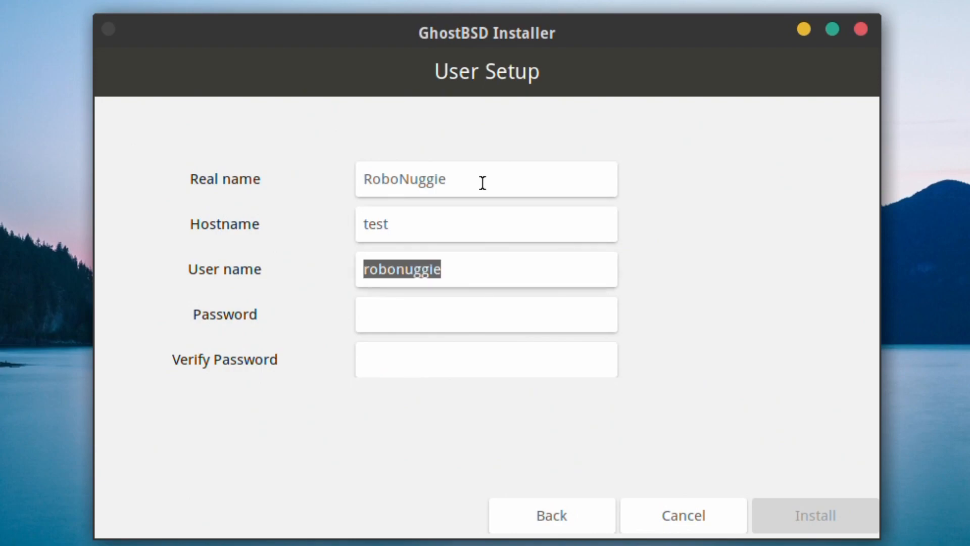
{"action": "key", "text": "Tab"}
{"action": "type", "text": "********"}
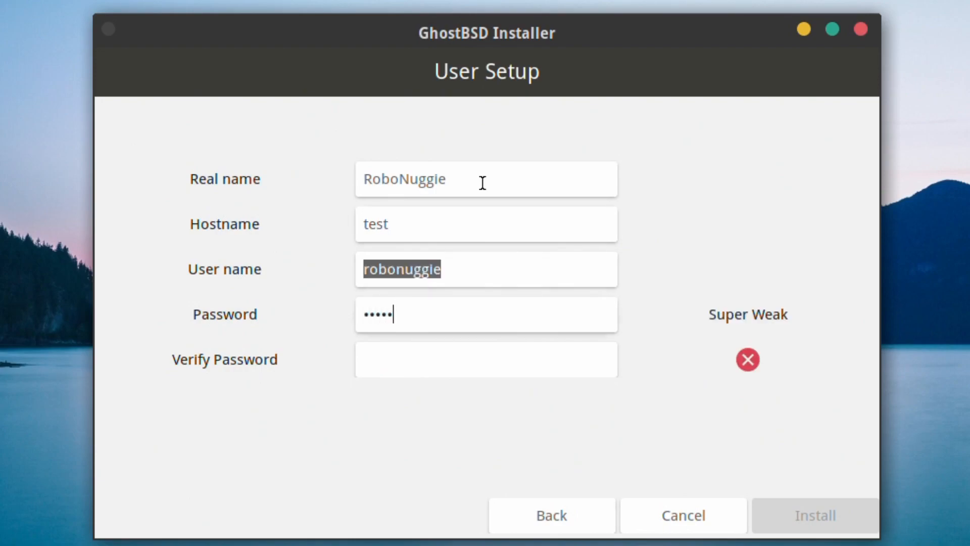
{"action": "key", "text": "Tab"}
{"action": "type", "text": "********"}
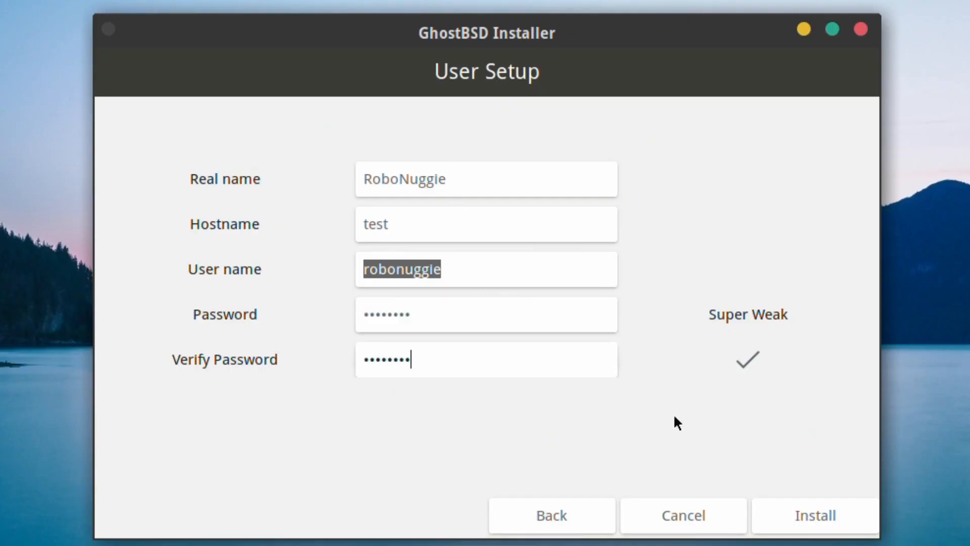
{"action": "left_click", "coordinate": [805, 531]}
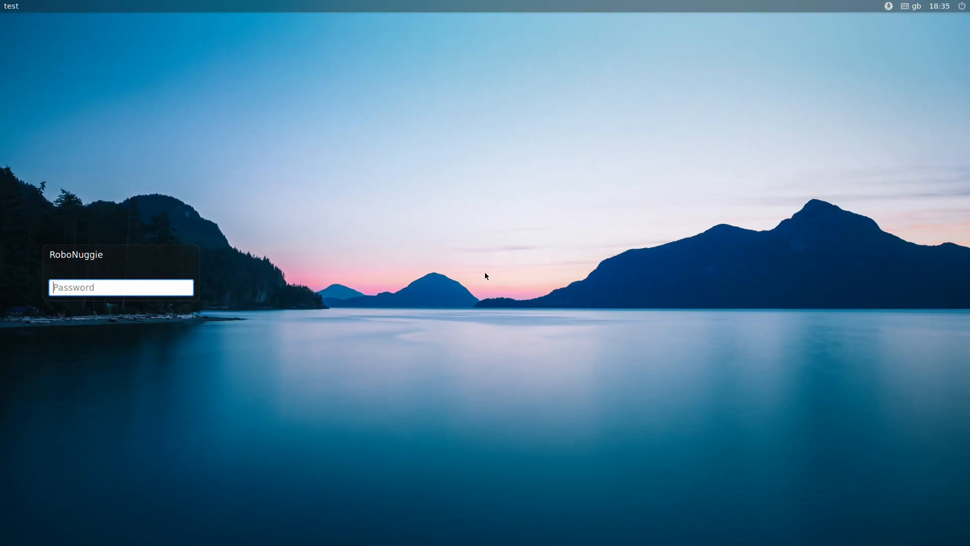
Log in to the newly installed GhostBSD with the user's password.
{"action": "type", "text": "********"}
{"action": "key", "text": "Return"}
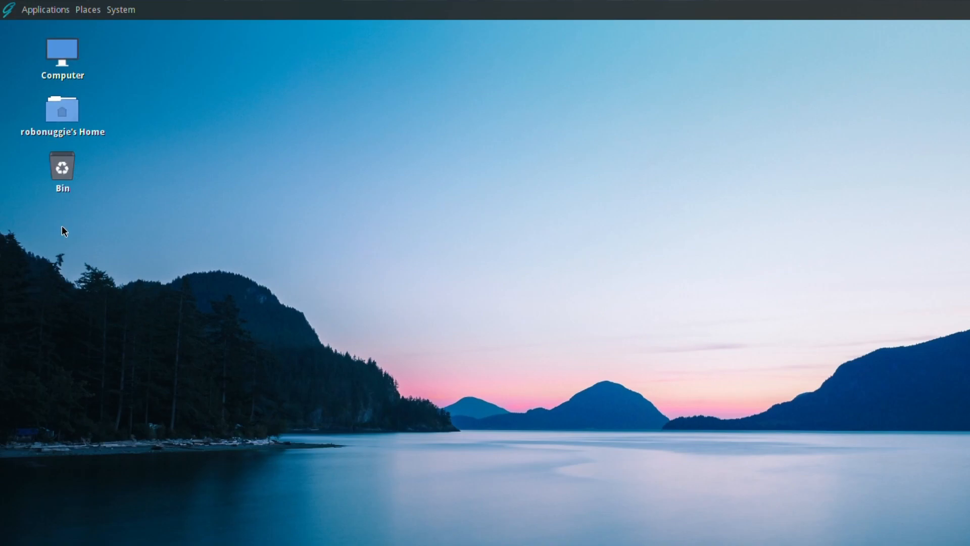
Browse the Applications menu and its submenus, then close it.
{"action": "left_click", "coordinate": [9, 12]}
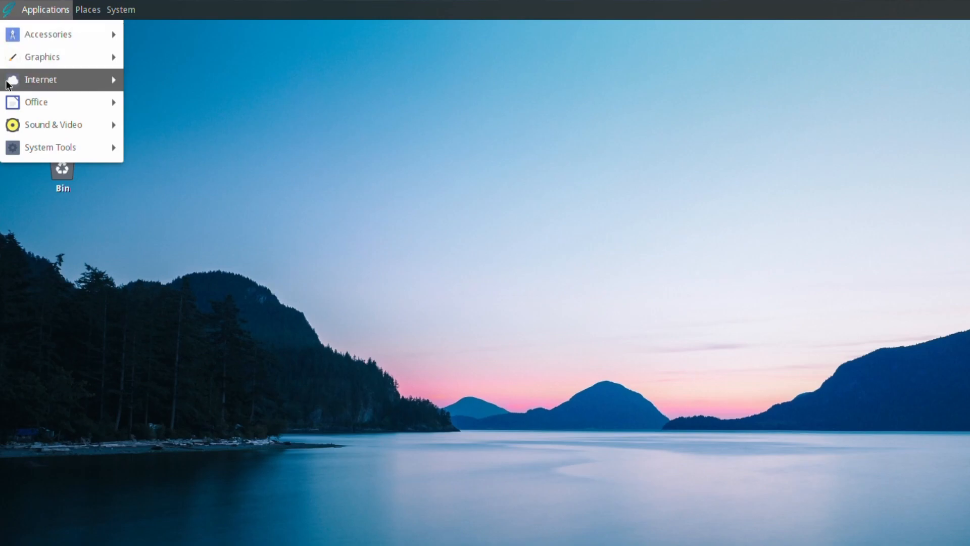
{"action": "mouse_move", "coordinate": [5, 109]}
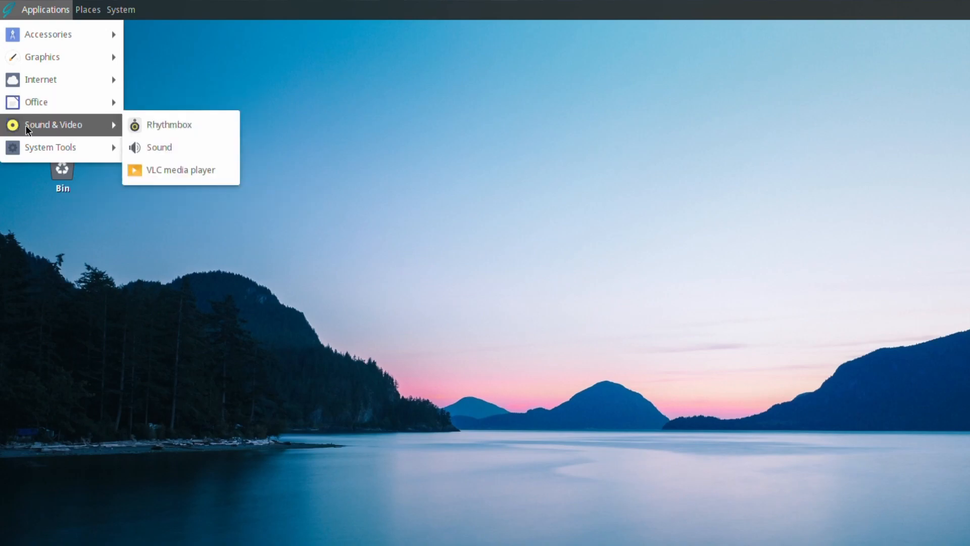
{"action": "mouse_move", "coordinate": [44, 41]}
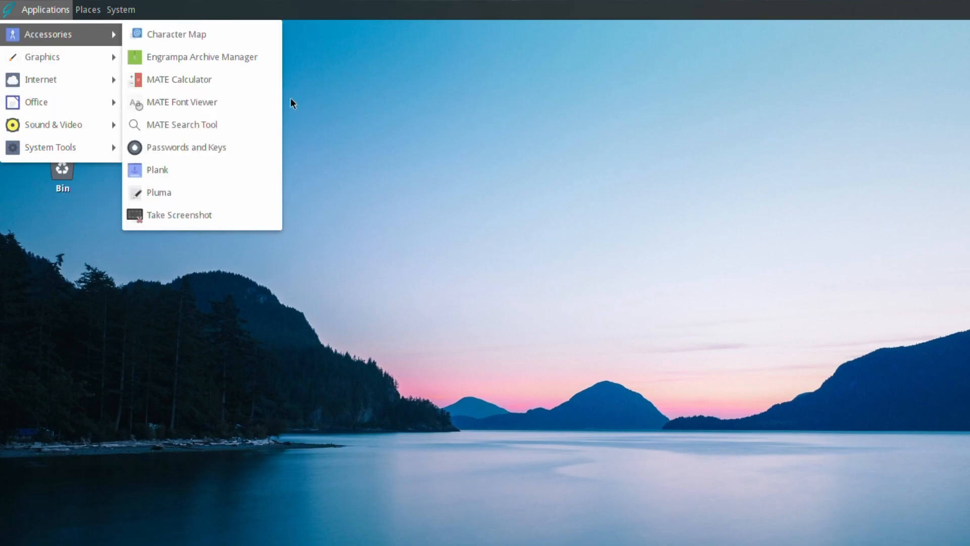
{"action": "left_click", "coordinate": [142, 312]}
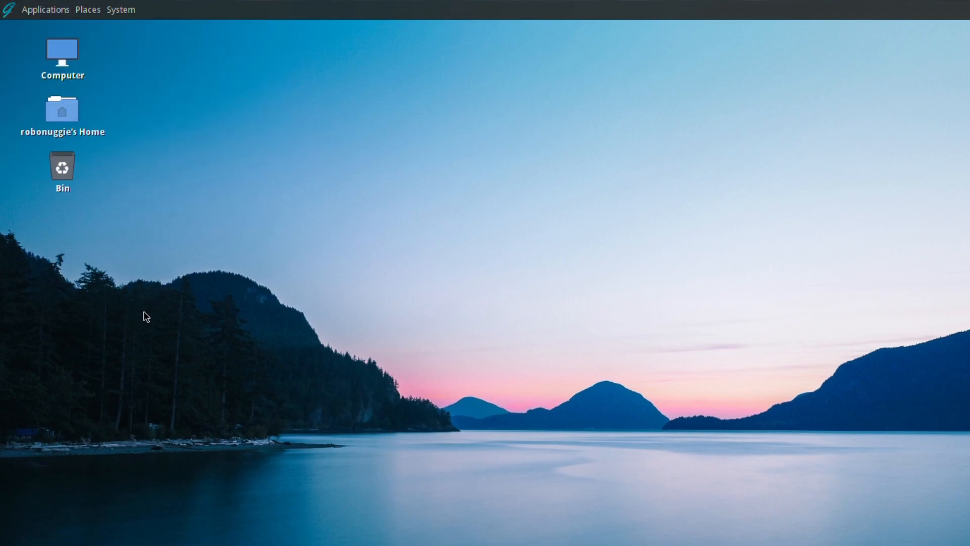
Open Control Center from the System menu and enlarge it so every group shows.
{"action": "left_click", "coordinate": [121, 9]}
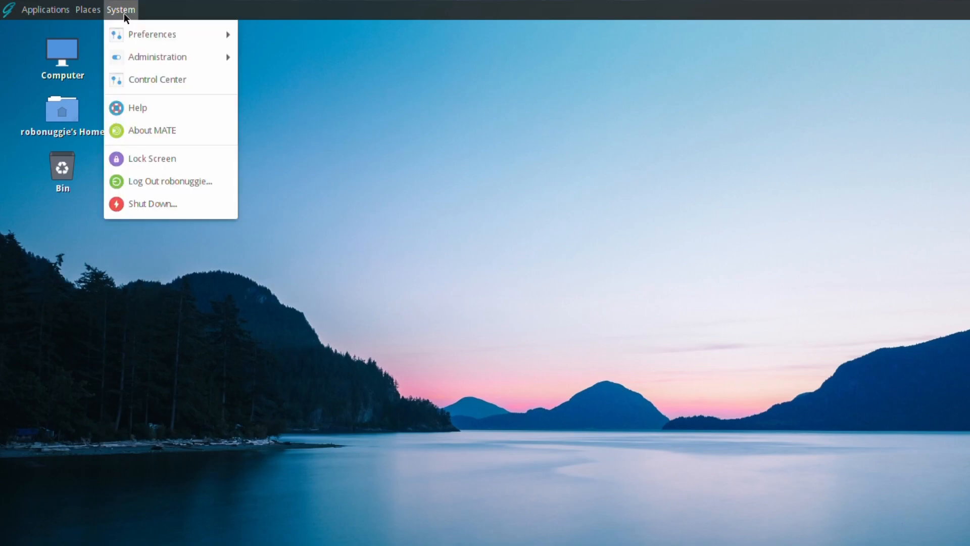
{"action": "left_click", "coordinate": [115, 83]}
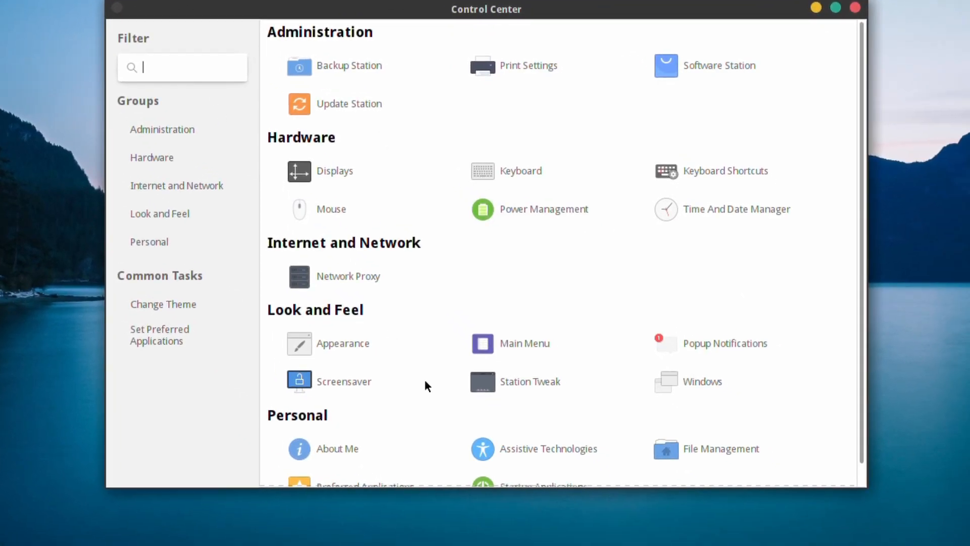
{"action": "left_click_drag", "start_coordinate": [865, 486], "coordinate": [913, 530]}
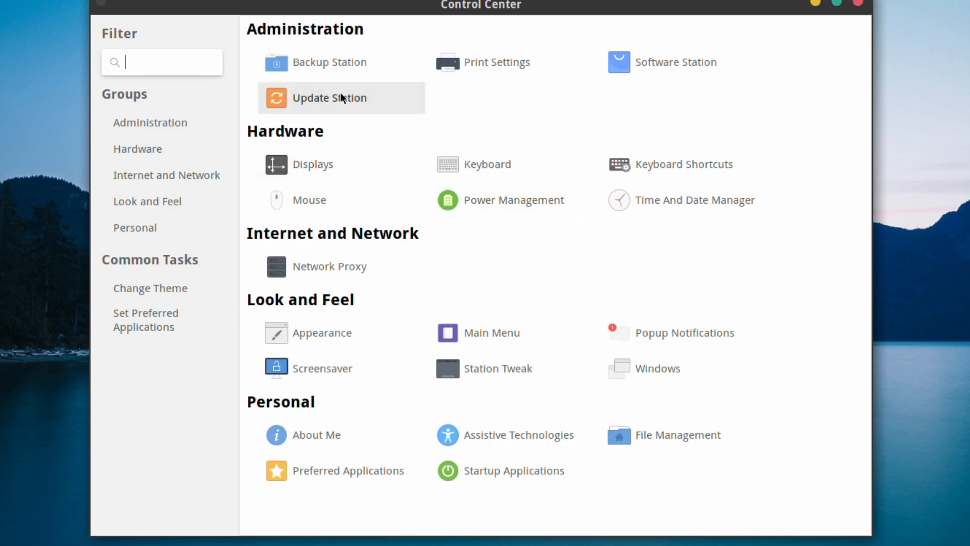
{"action": "left_click", "coordinate": [308, 64]}
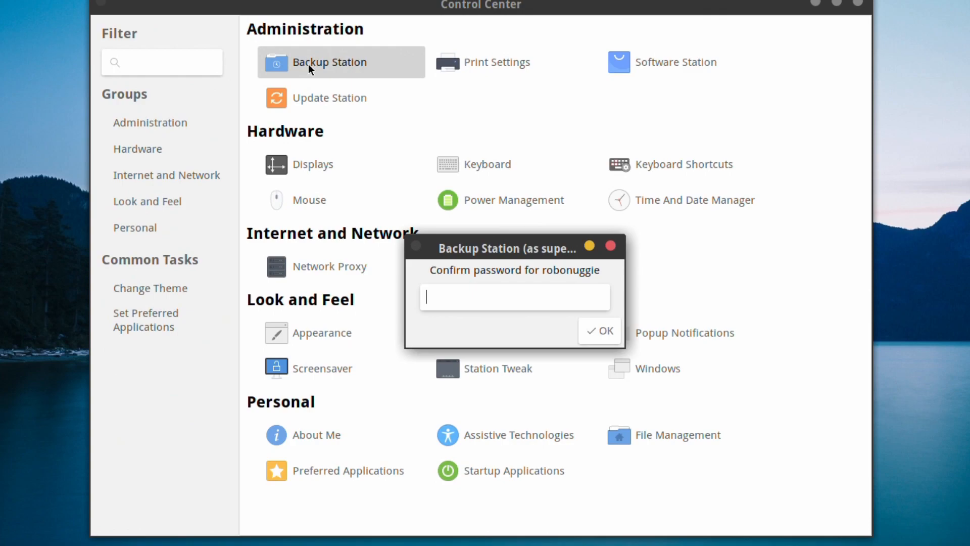
Authenticate with the user's password to run Backup Station as superuser.
{"action": "type", "text": "••••••••"}
{"action": "key", "text": "Return"}
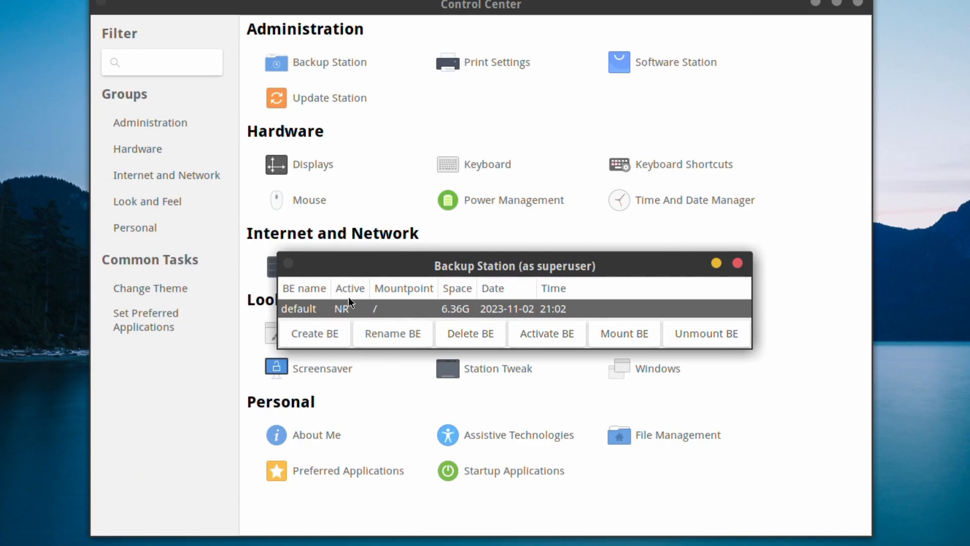
Create a new boot environment named GhostBSD-03.11.23.
{"action": "left_click", "coordinate": [320, 336]}
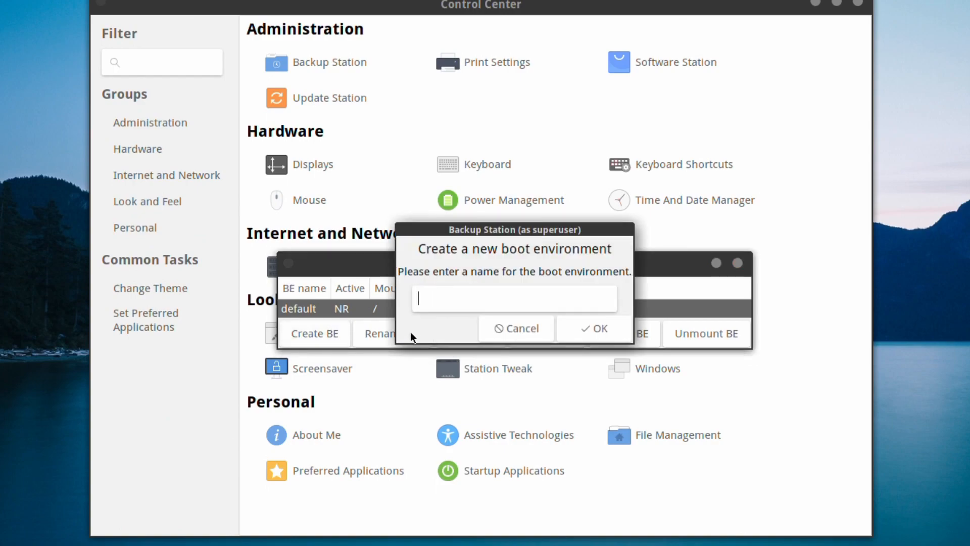
{"action": "type", "text": "GhostBSD-03"}
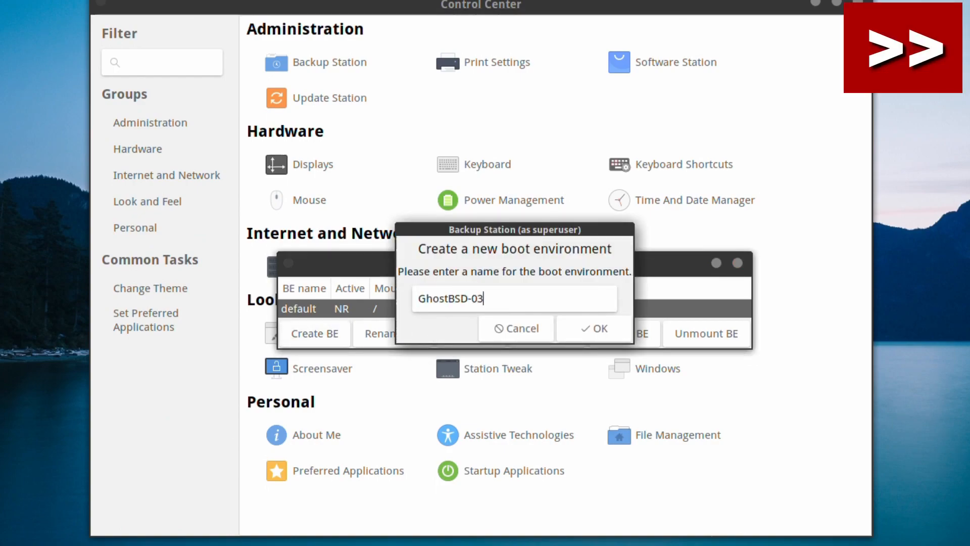
{"action": "type", "text": ".11.23"}
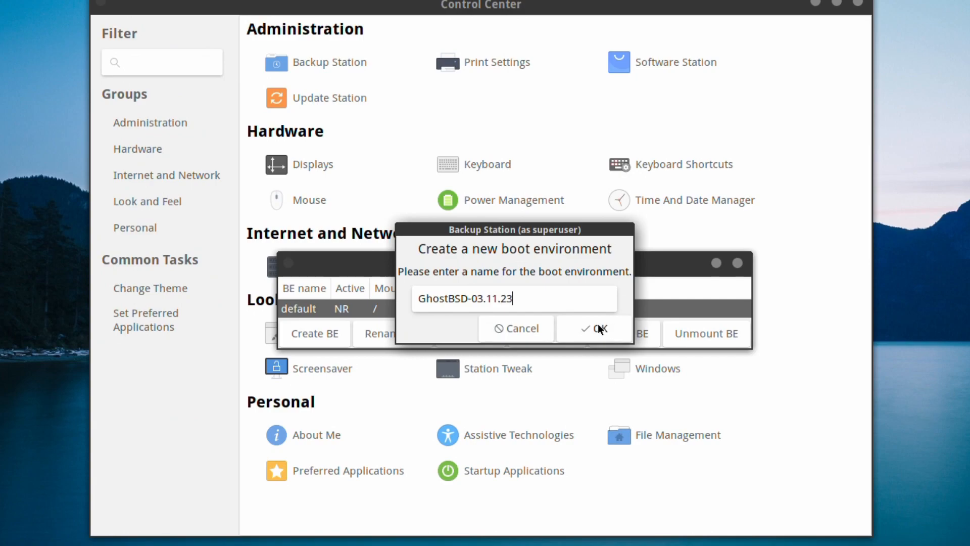
{"action": "left_click", "coordinate": [599, 327]}
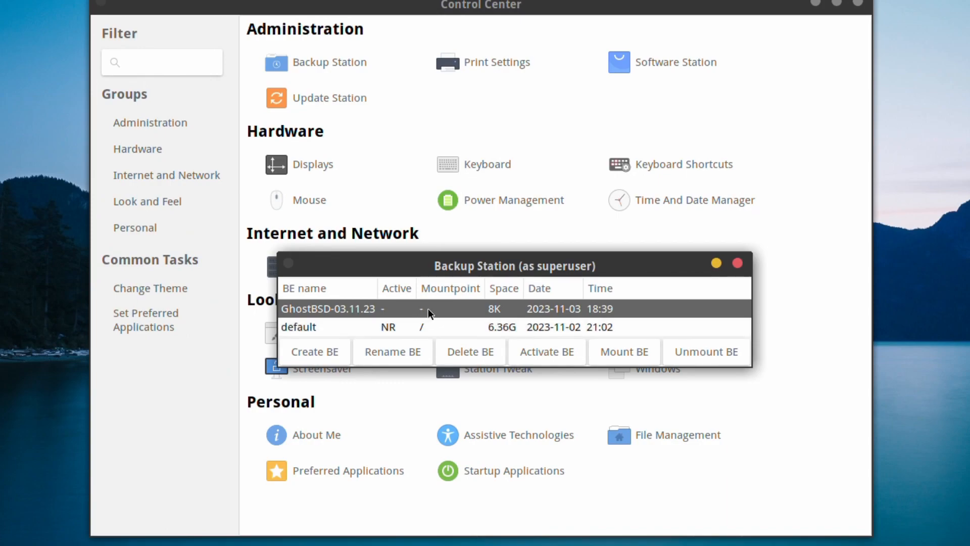
Close Backup Station, check for updates in Update Station, and review the 28 package upgrades.
{"action": "left_click", "coordinate": [739, 264]}
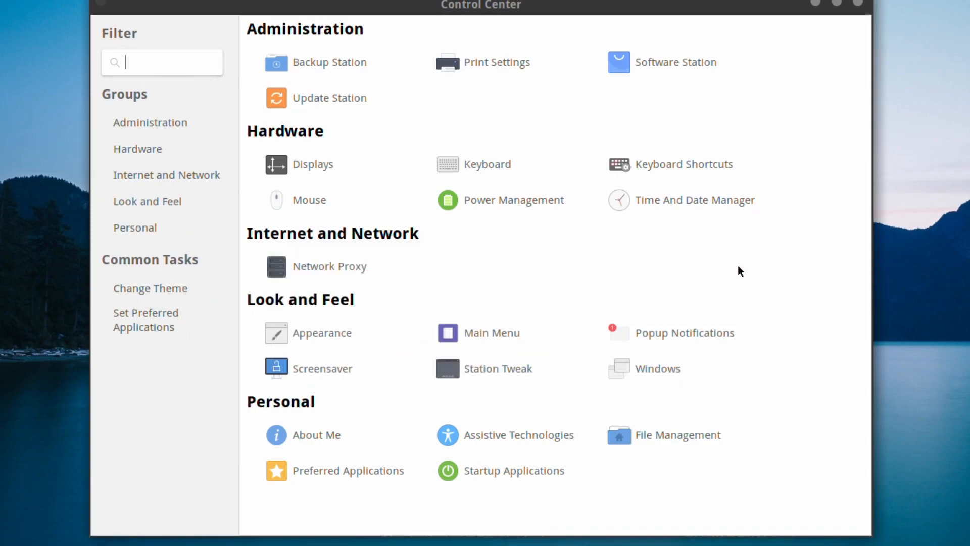
{"action": "left_click", "coordinate": [420, 107]}
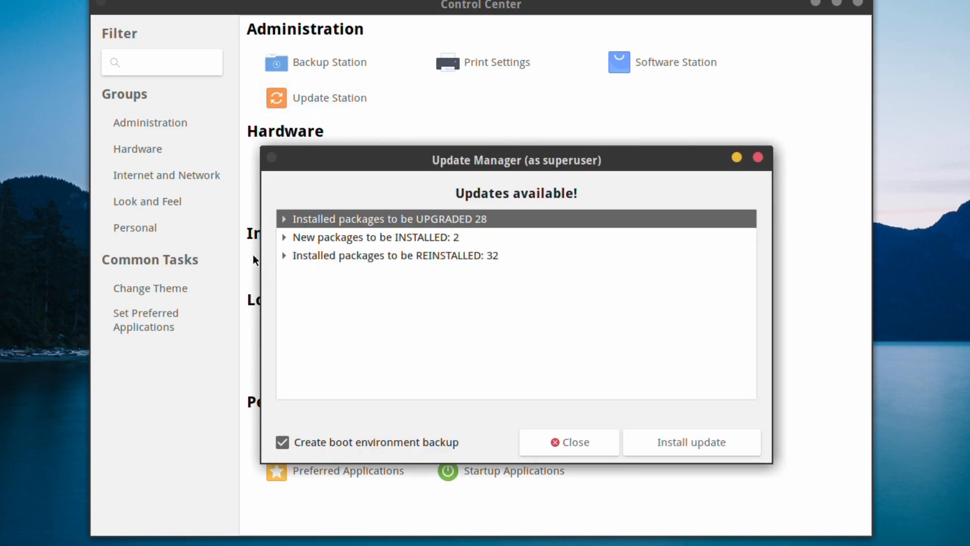
{"action": "left_click", "coordinate": [283, 219]}
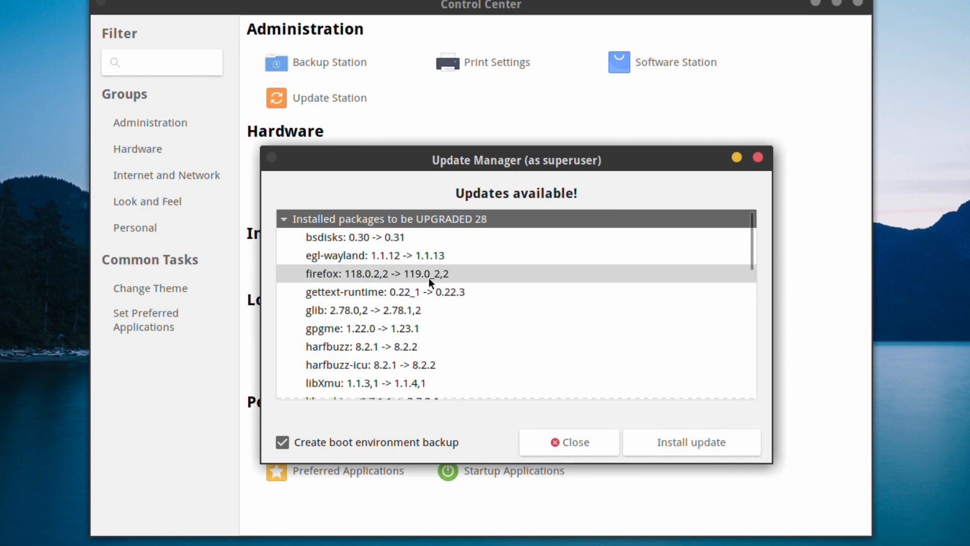
{"action": "scroll", "coordinate": [370, 299], "scroll_direction": "down", "scroll_amount": 10}
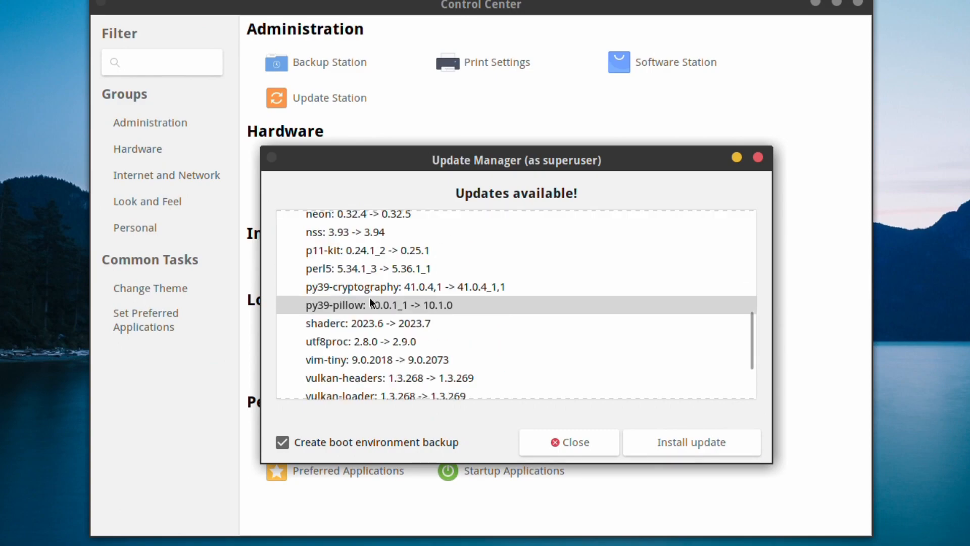
{"action": "scroll", "coordinate": [370, 299], "scroll_direction": "down", "scroll_amount": 4}
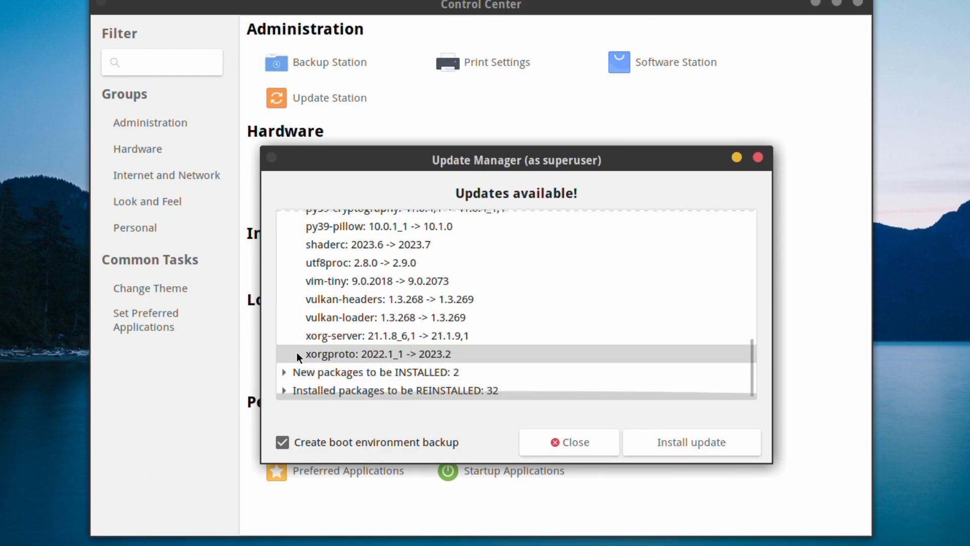
Expand the 2 new and 32 reinstalled package groups and enable the boot environment backup.
{"action": "left_click", "coordinate": [282, 369]}
{"action": "scroll", "coordinate": [375, 369], "scroll_direction": "down", "scroll_amount": 1}
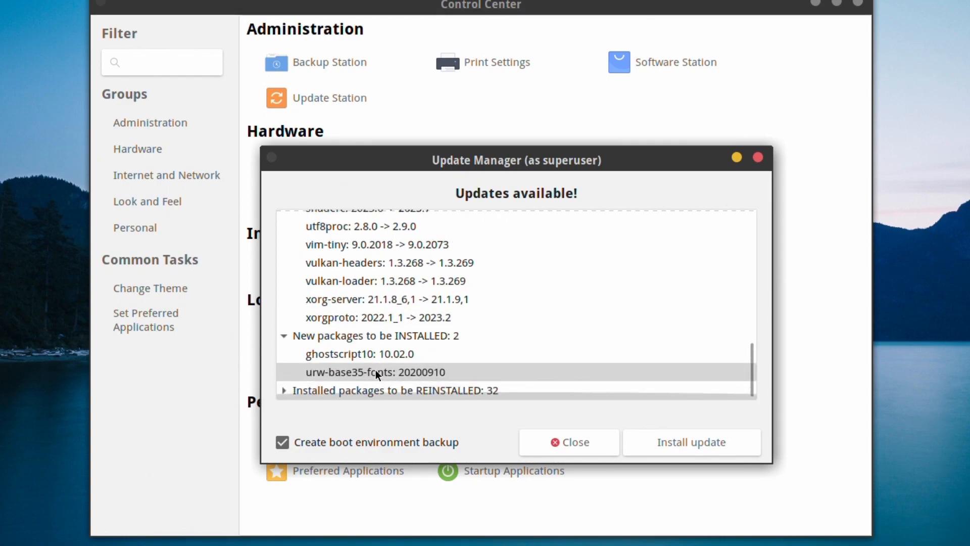
{"action": "left_click", "coordinate": [285, 390]}
{"action": "scroll", "coordinate": [356, 384], "scroll_direction": "down", "scroll_amount": 1}
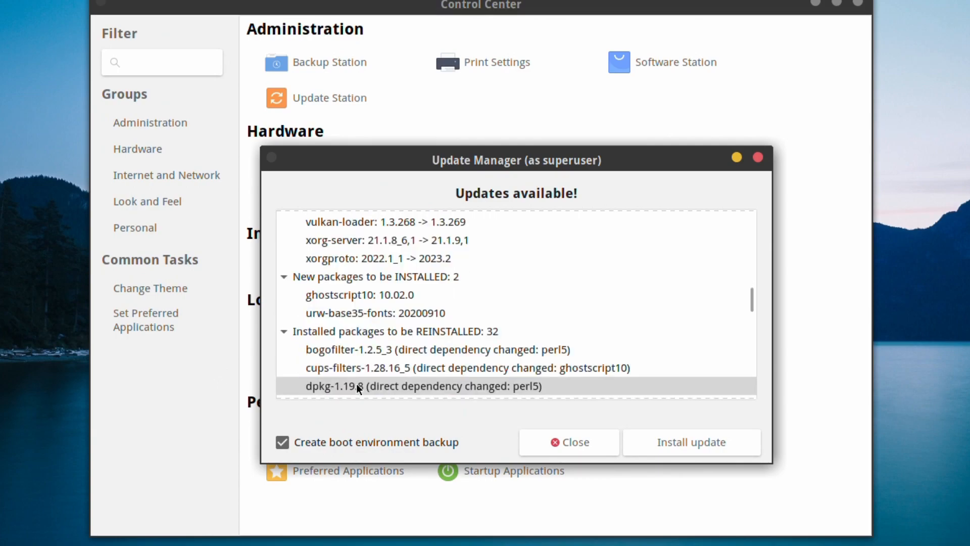
{"action": "scroll", "coordinate": [356, 383], "scroll_direction": "down", "scroll_amount": 7}
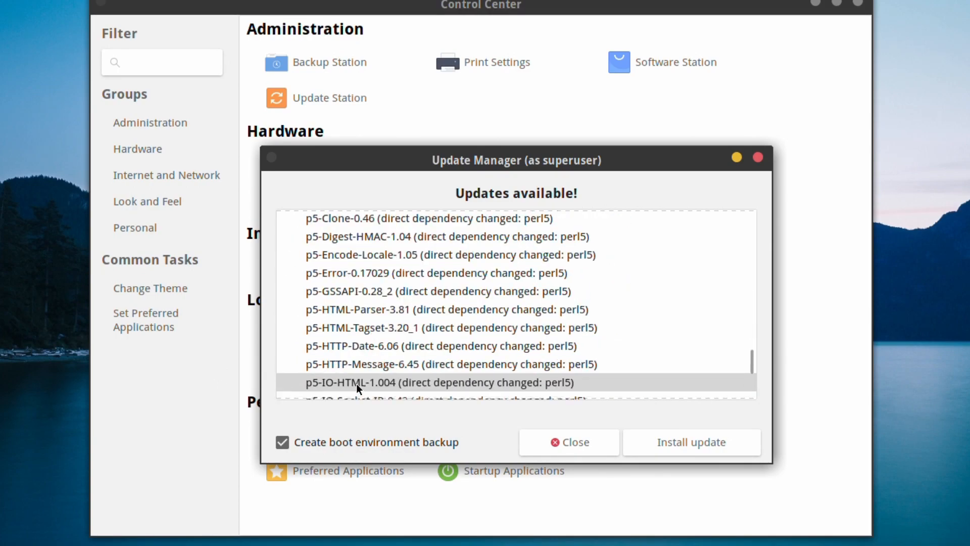
{"action": "scroll", "coordinate": [356, 383], "scroll_direction": "down", "scroll_amount": 3}
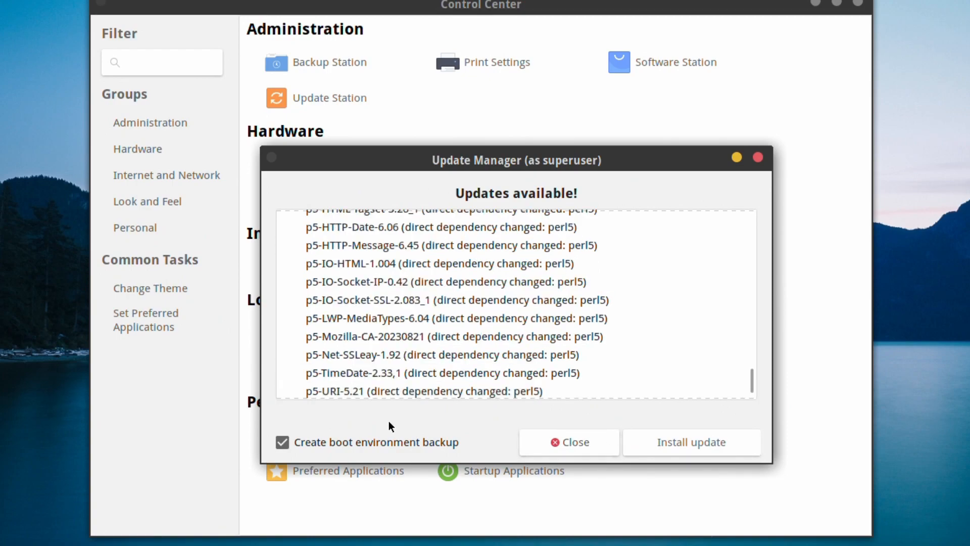
{"action": "left_click", "coordinate": [283, 442]}
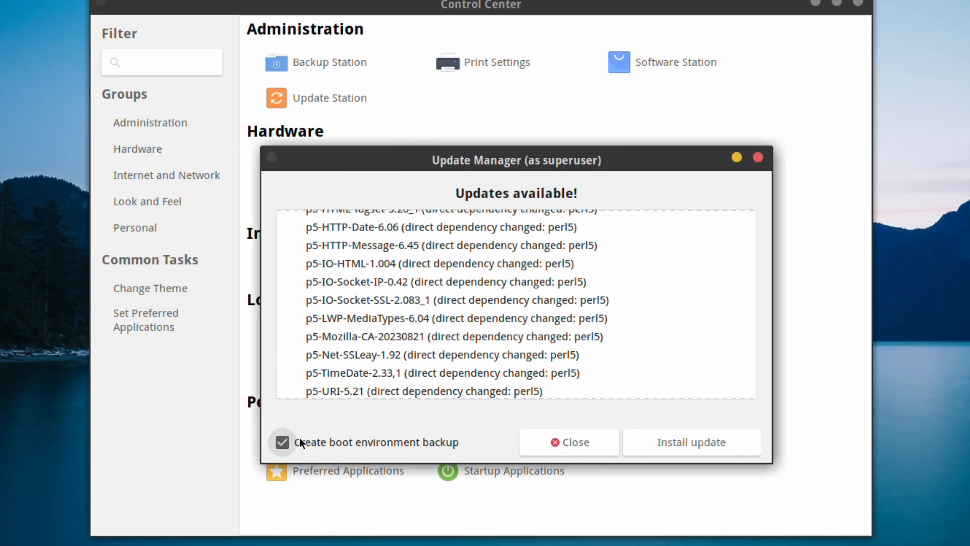
Start installing the system update and open Print Settings to unlock it.
{"action": "left_click", "coordinate": [667, 448]}
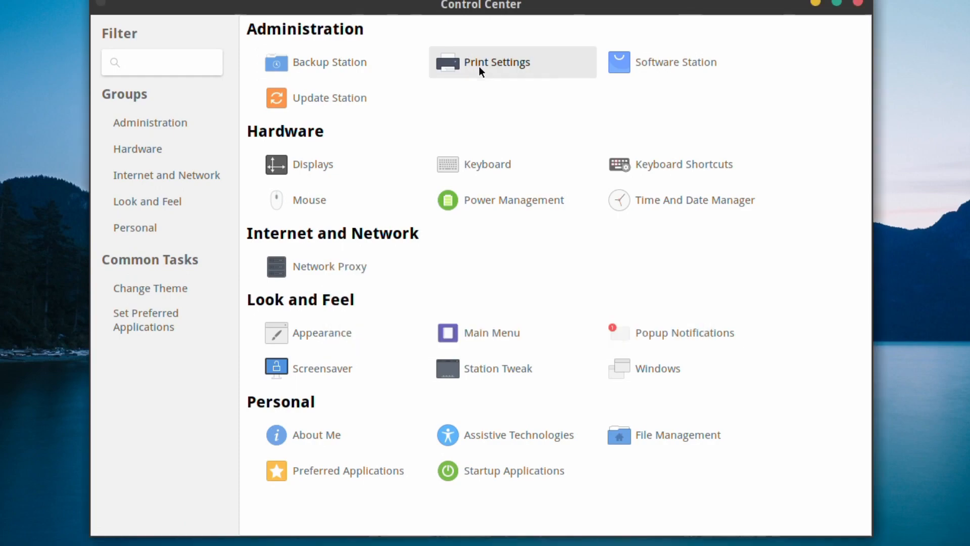
{"action": "left_click", "coordinate": [479, 66]}
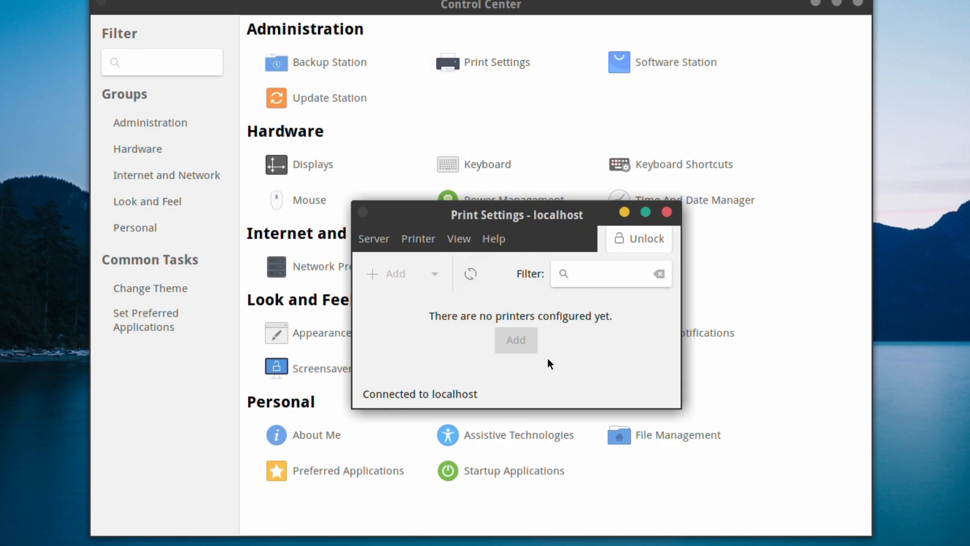
{"action": "left_click", "coordinate": [651, 239]}
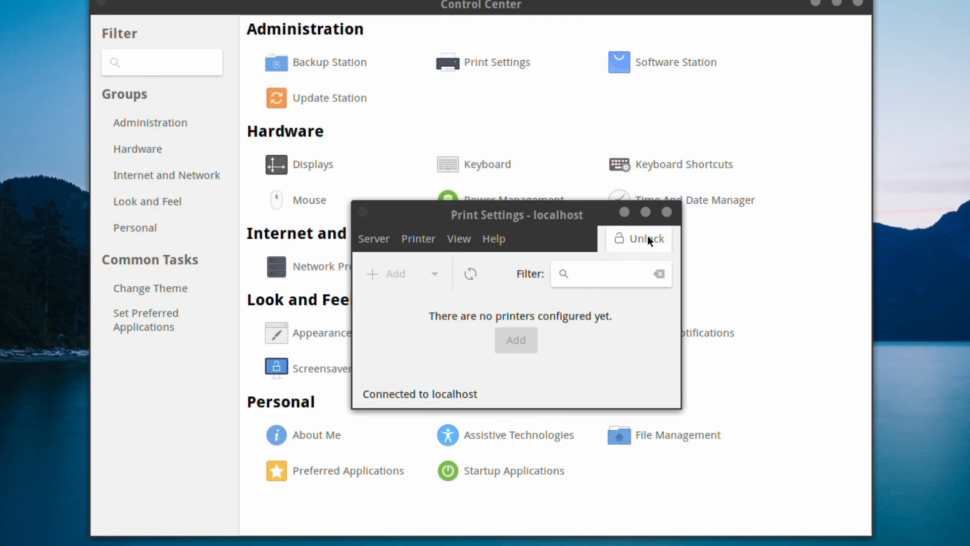
{"action": "left_click_drag", "start_coordinate": [553, 217], "coordinate": [44, 0]}
Move the overlapping windows aside and enter the administrator password to unlock Print Settings.
{"action": "left_click_drag", "start_coordinate": [152, 9], "coordinate": [407, 396]}
{"action": "left_click_drag", "start_coordinate": [461, 215], "coordinate": [0, 187]}
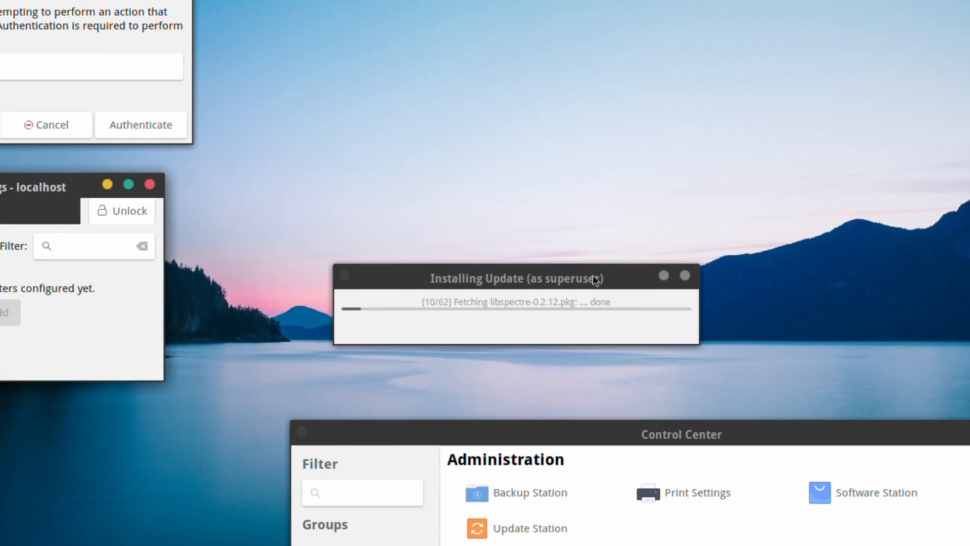
{"action": "left_click_drag", "start_coordinate": [596, 279], "coordinate": [501, 0]}
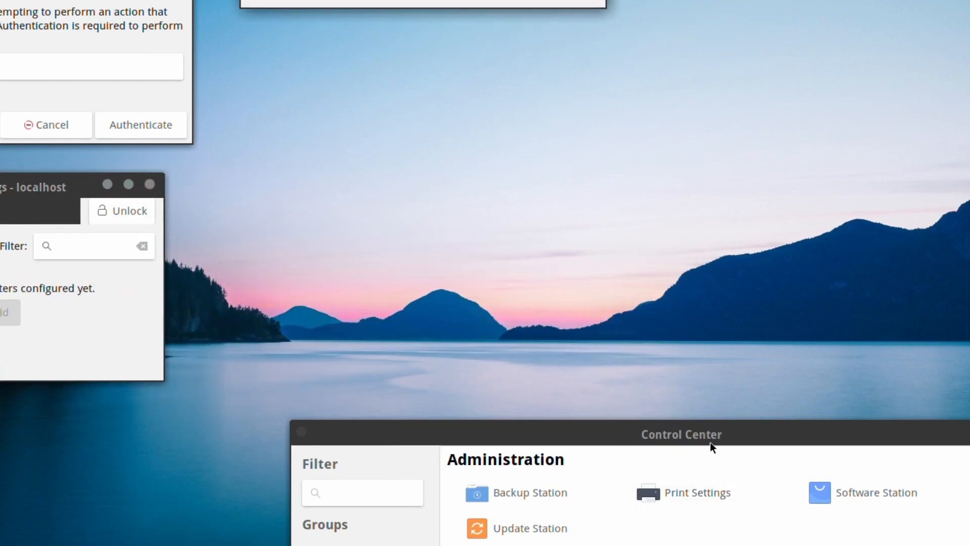
{"action": "left_click_drag", "start_coordinate": [710, 442], "coordinate": [660, 60]}
{"action": "left_click", "coordinate": [49, 64]}
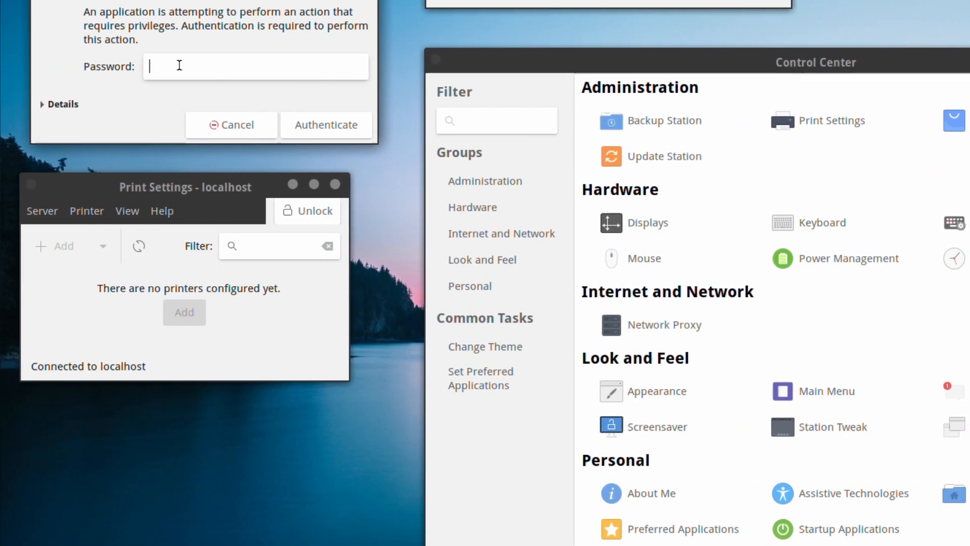
{"action": "type", "text": "•"}
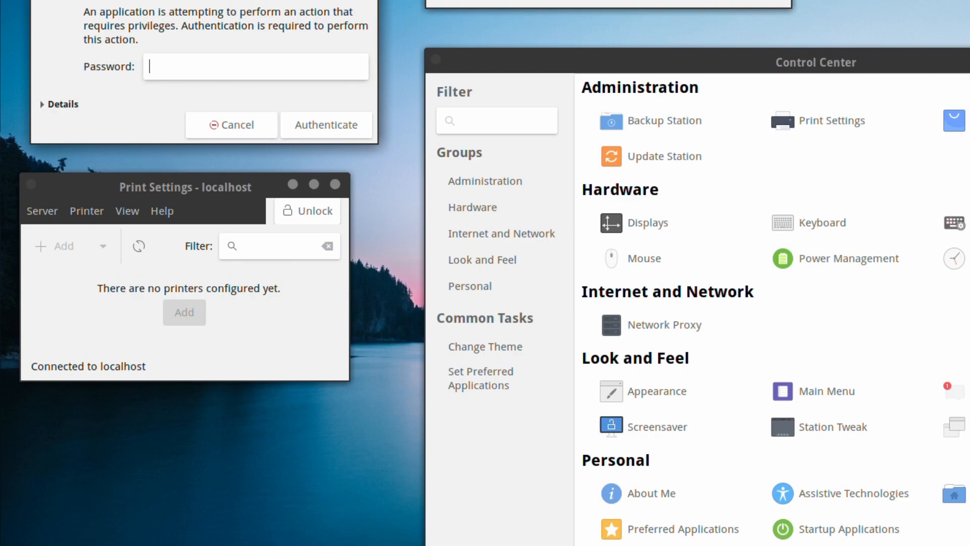
{"action": "type", "text": "•••••••"}
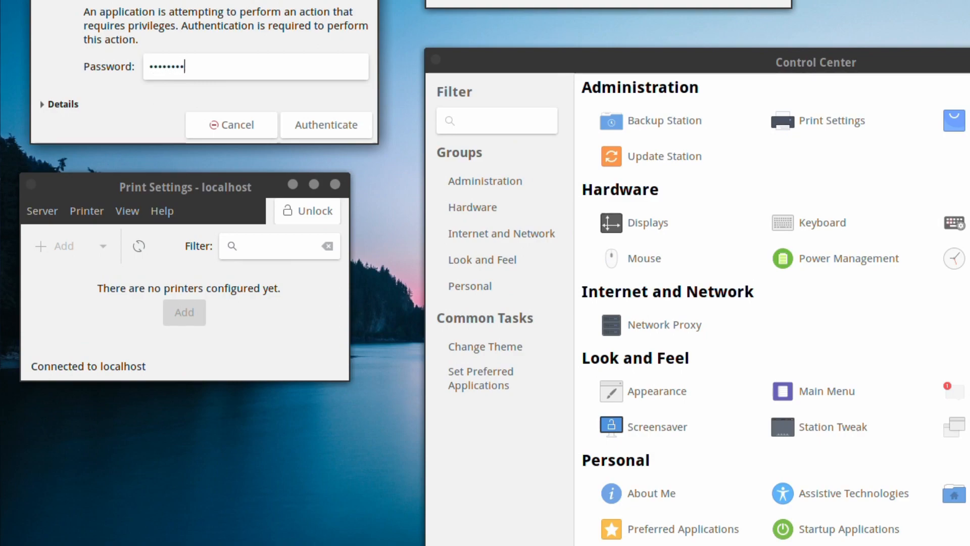
{"action": "left_click", "coordinate": [293, 122]}
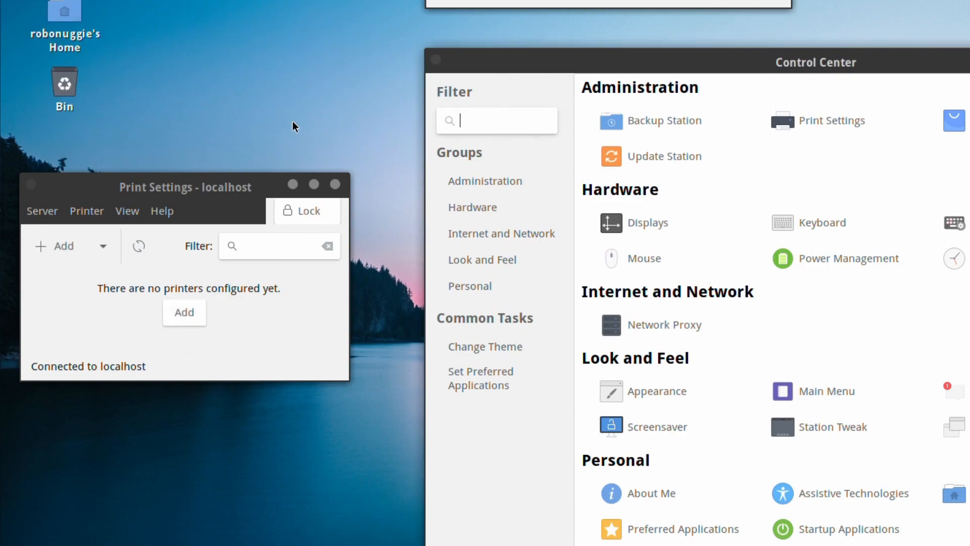
Search the network for printers and select the Xerox B230 at 192.168.1.175.
{"action": "left_click", "coordinate": [178, 311]}
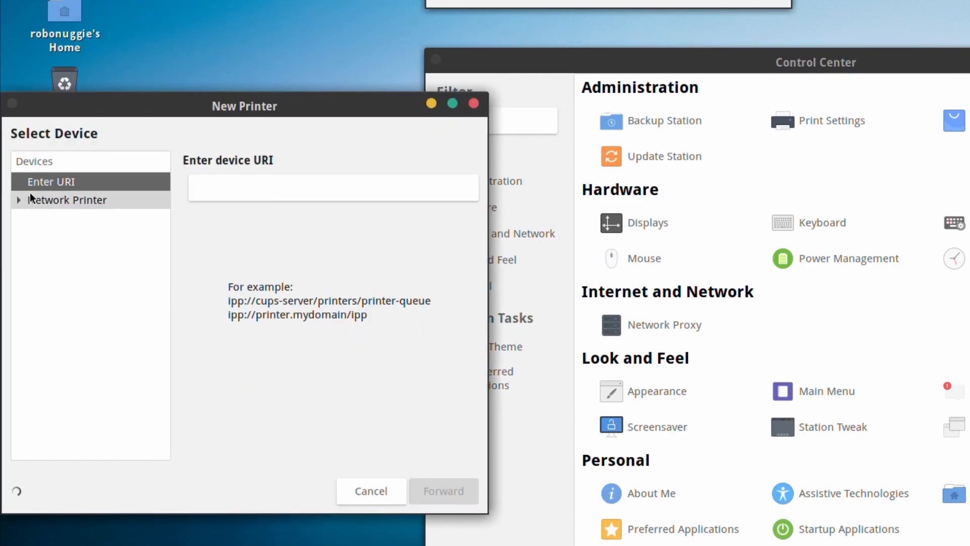
{"action": "left_click", "coordinate": [20, 200]}
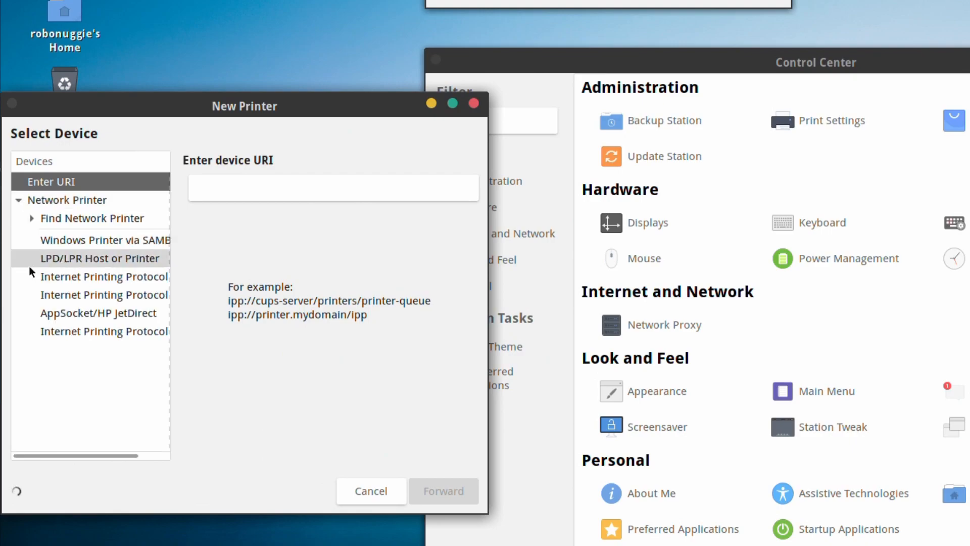
{"action": "left_click", "coordinate": [53, 212]}
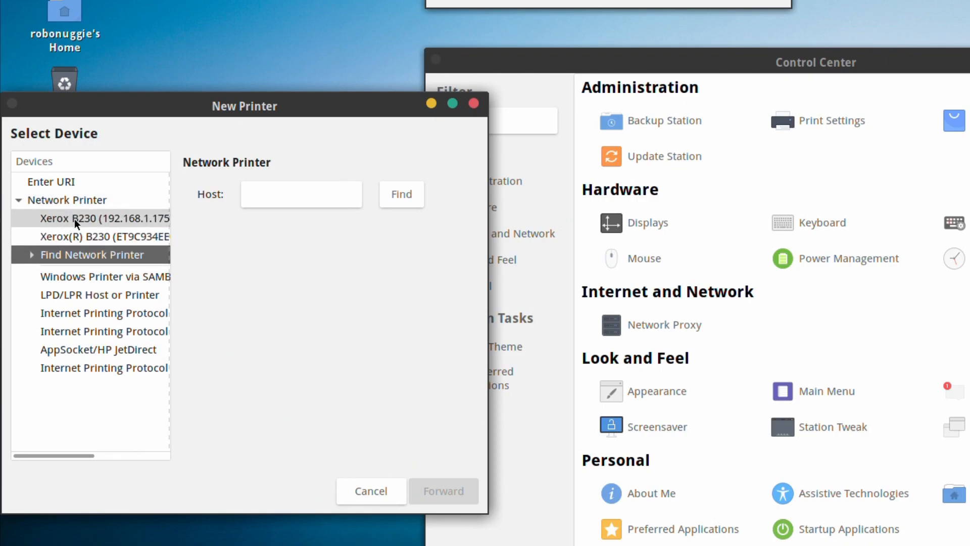
{"action": "left_click", "coordinate": [71, 222]}
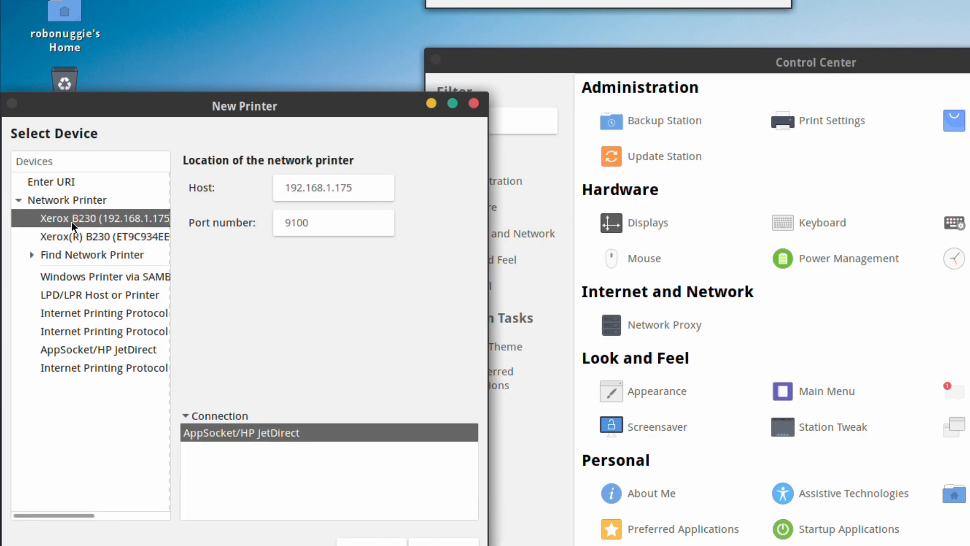
{"action": "left_click", "coordinate": [59, 237]}
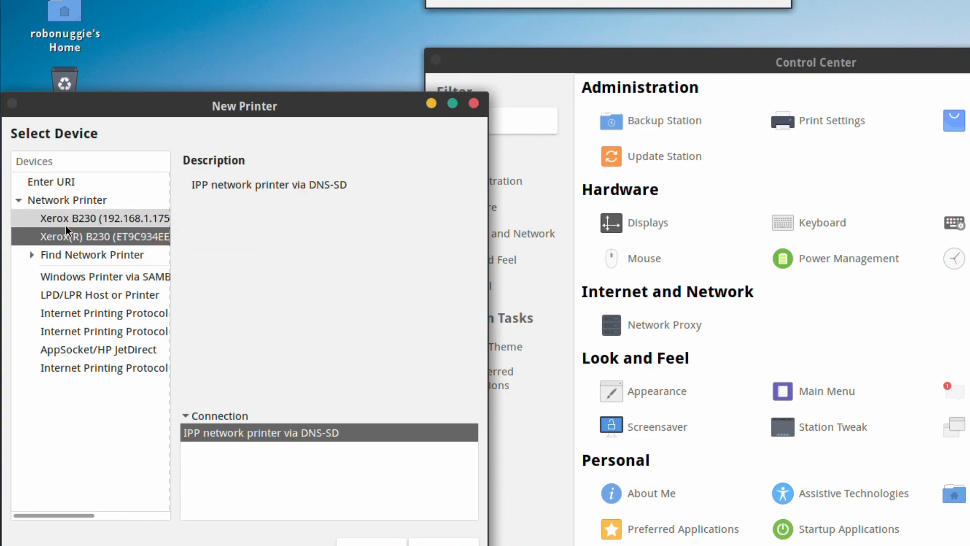
{"action": "left_click", "coordinate": [66, 225]}
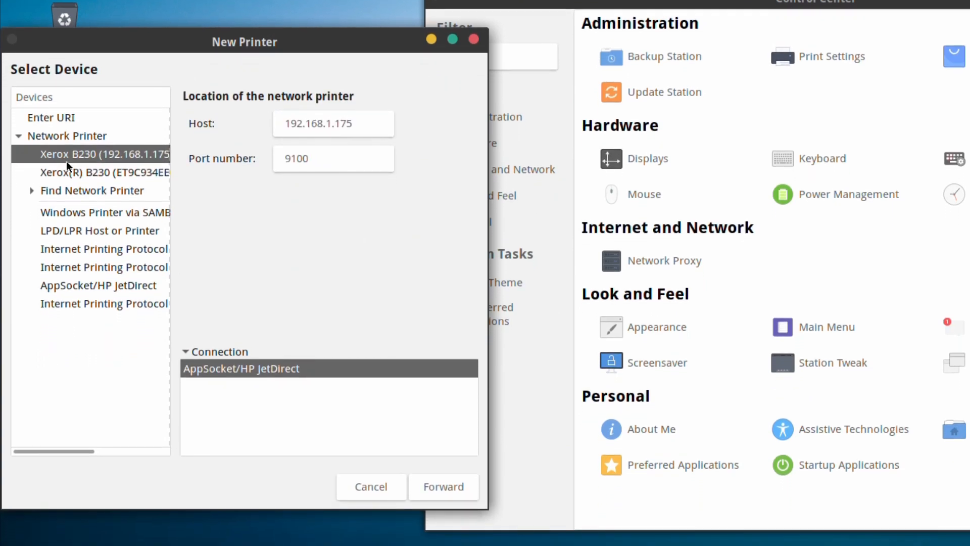
Choose the Generic PCL Laser driver and create the Generic-PCL-Laser printer.
{"action": "left_click", "coordinate": [448, 483]}
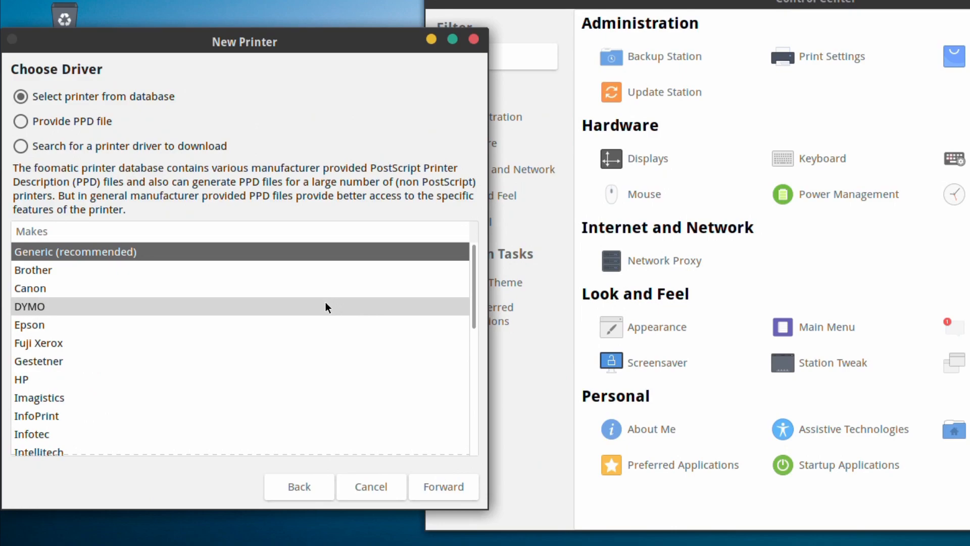
{"action": "left_click", "coordinate": [458, 492]}
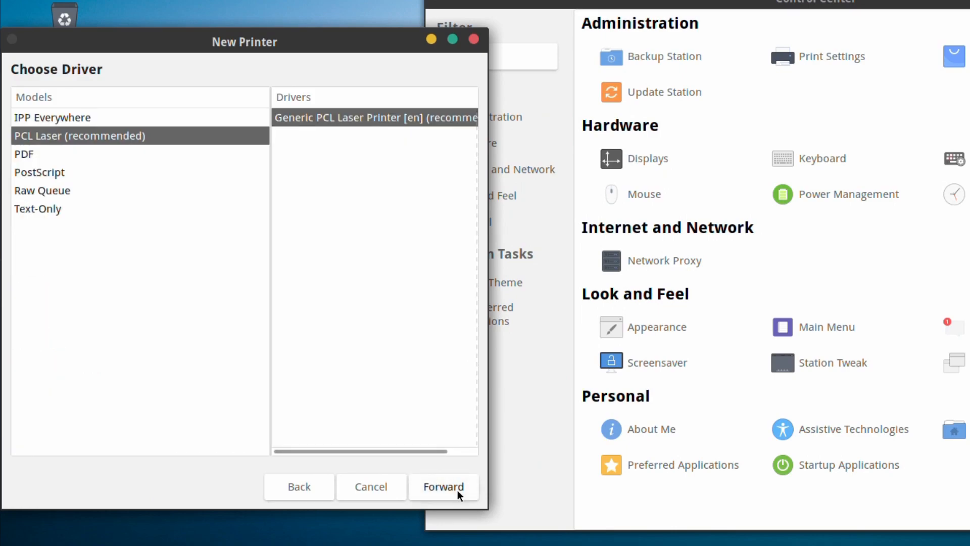
{"action": "left_click", "coordinate": [457, 491]}
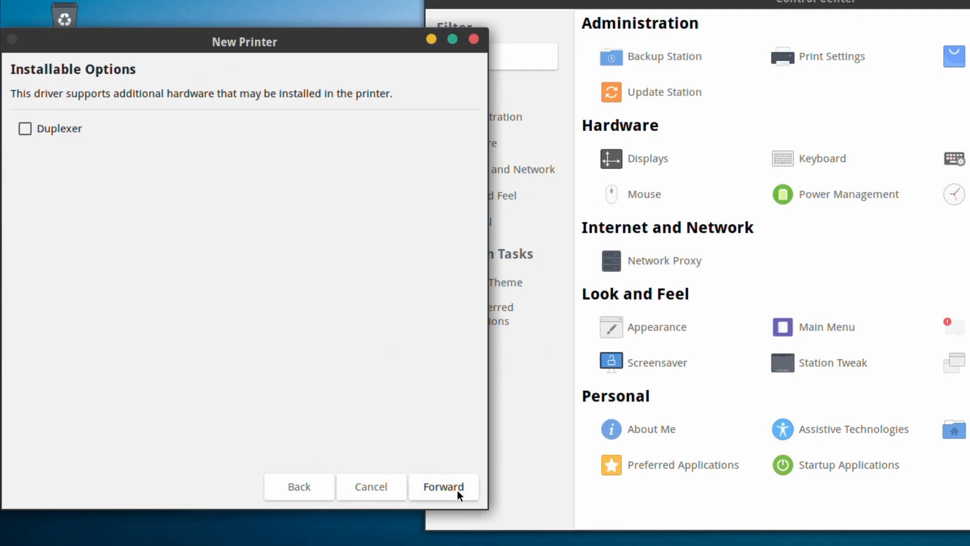
{"action": "left_click", "coordinate": [457, 490]}
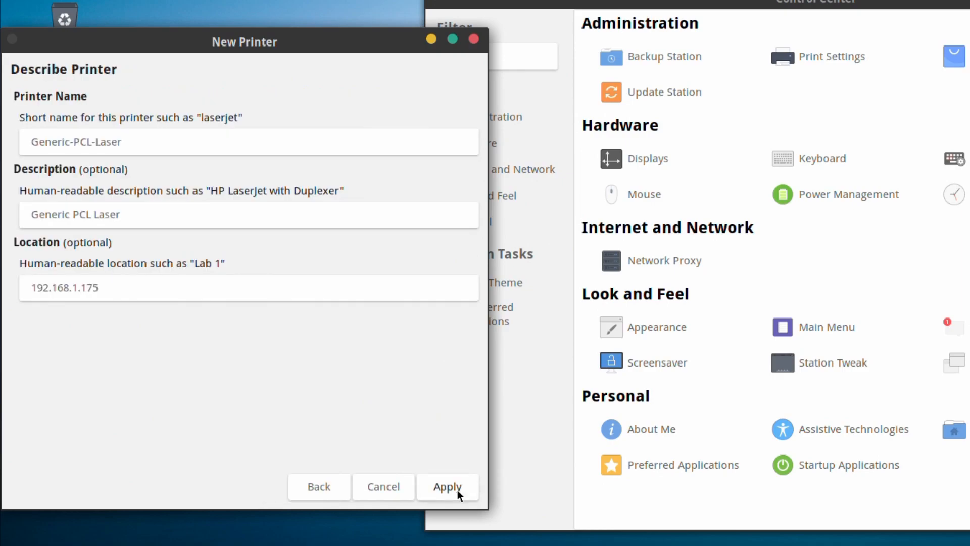
{"action": "left_click", "coordinate": [457, 490]}
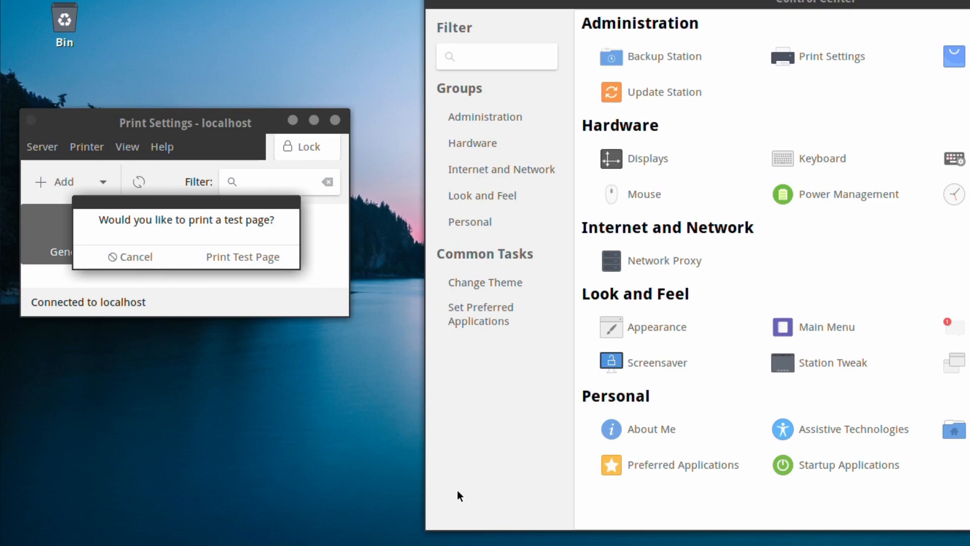
Print a test page on Generic-PCL-Laser, acknowledge the submitted notice, and close Printer Properties.
{"action": "left_click", "coordinate": [234, 257]}
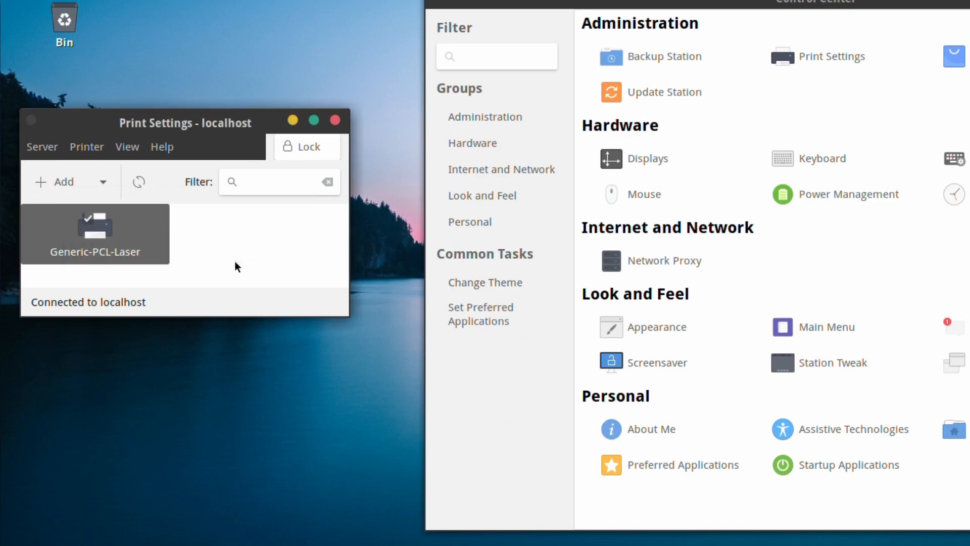
{"action": "left_click", "coordinate": [236, 263]}
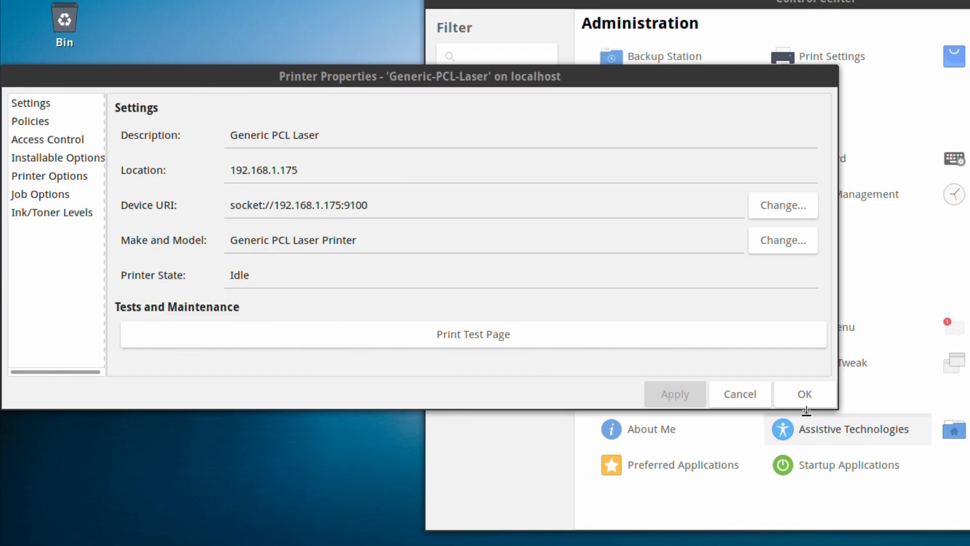
{"action": "left_click", "coordinate": [810, 401]}
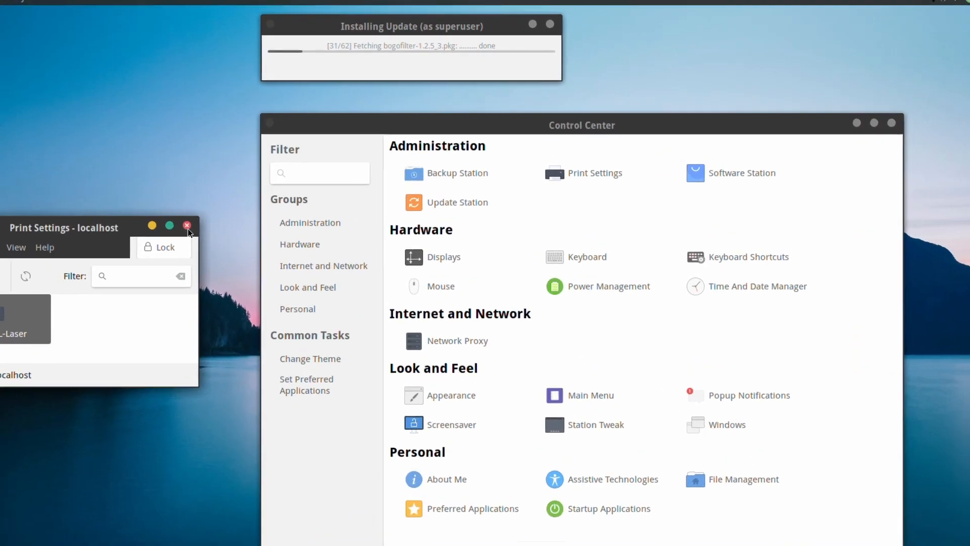
Close the Print Settings window to get back to the MATE Control Center.
{"action": "left_click", "coordinate": [187, 226]}
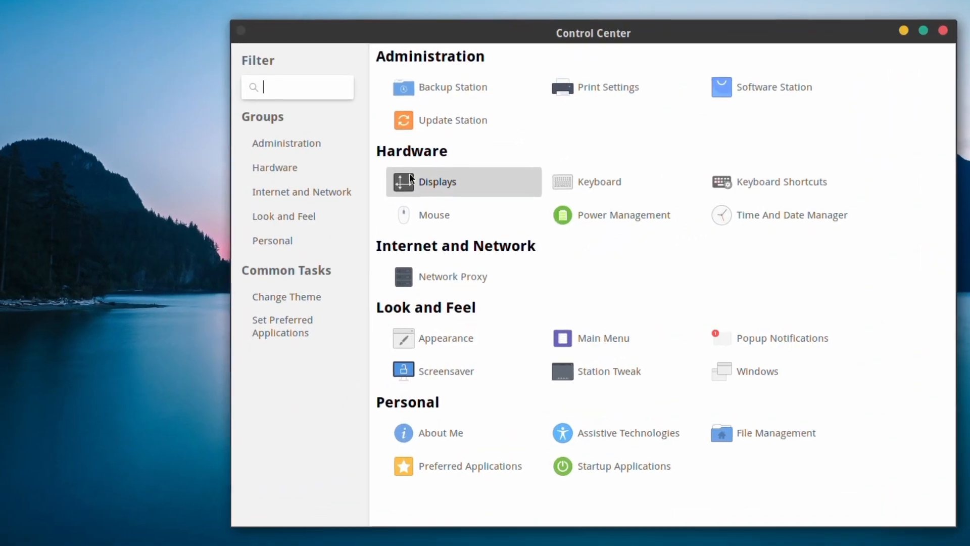
Re-detect monitors in Monitor Preferences, showing the AVerMedia 24" HDMI-0 display, then close it.
{"action": "left_click", "coordinate": [410, 177]}
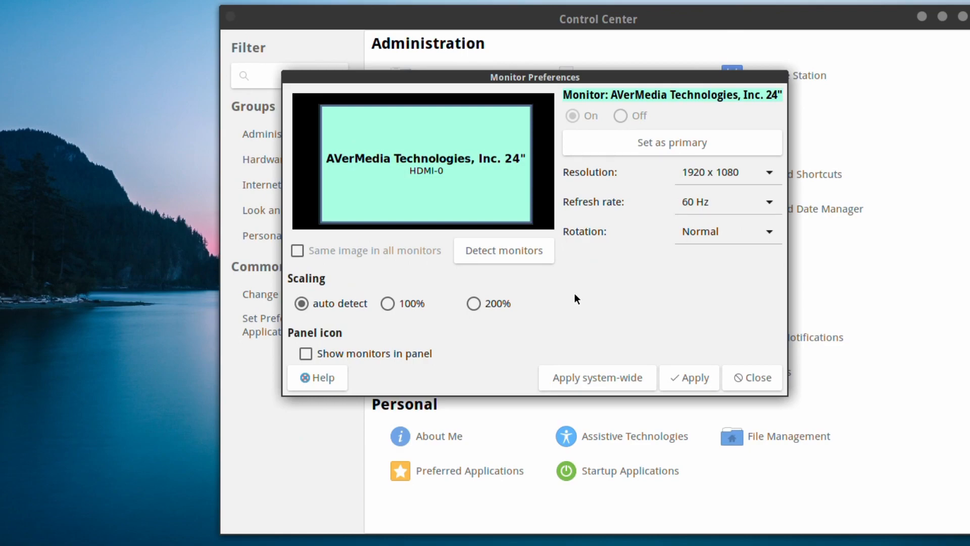
{"action": "left_click", "coordinate": [530, 247]}
{"action": "left_click", "coordinate": [757, 383]}
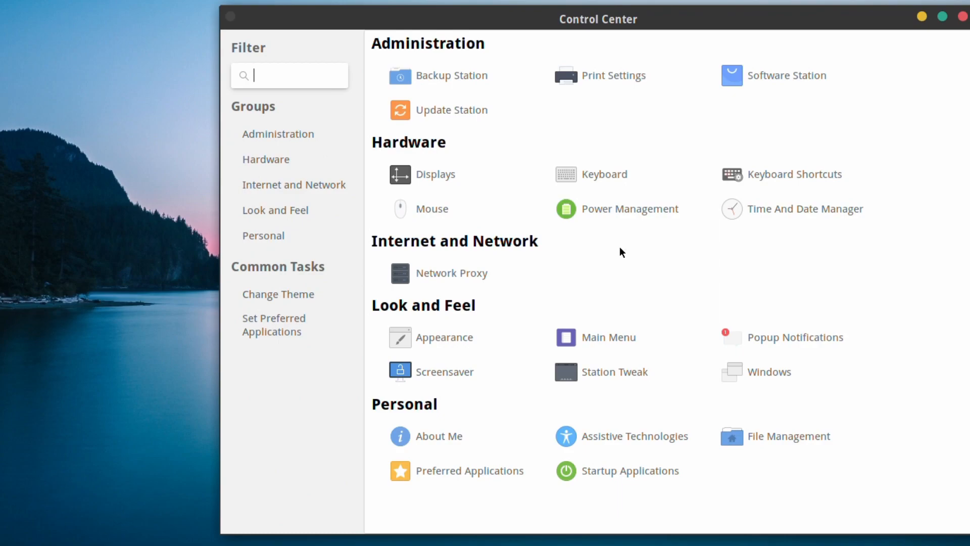
{"action": "left_click", "coordinate": [593, 176]}
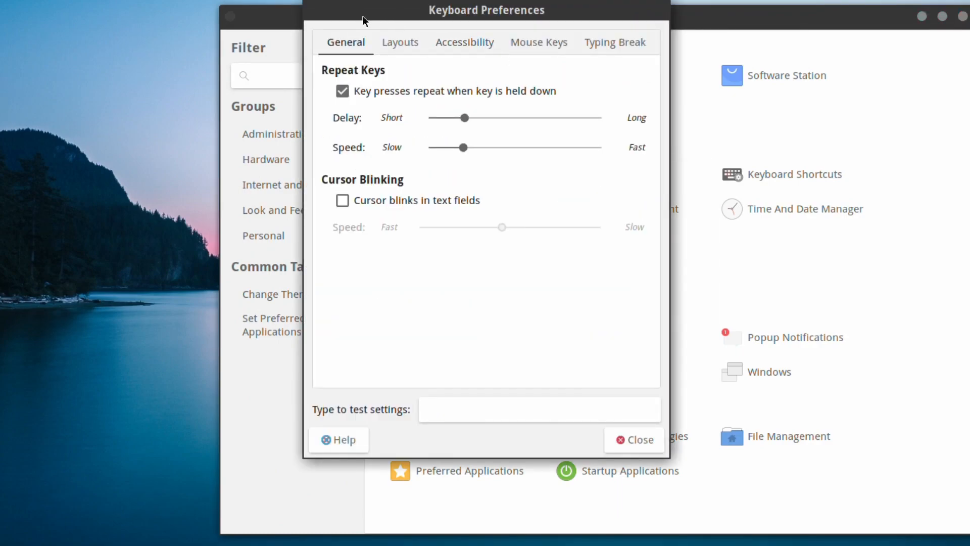
{"action": "left_click", "coordinate": [394, 41]}
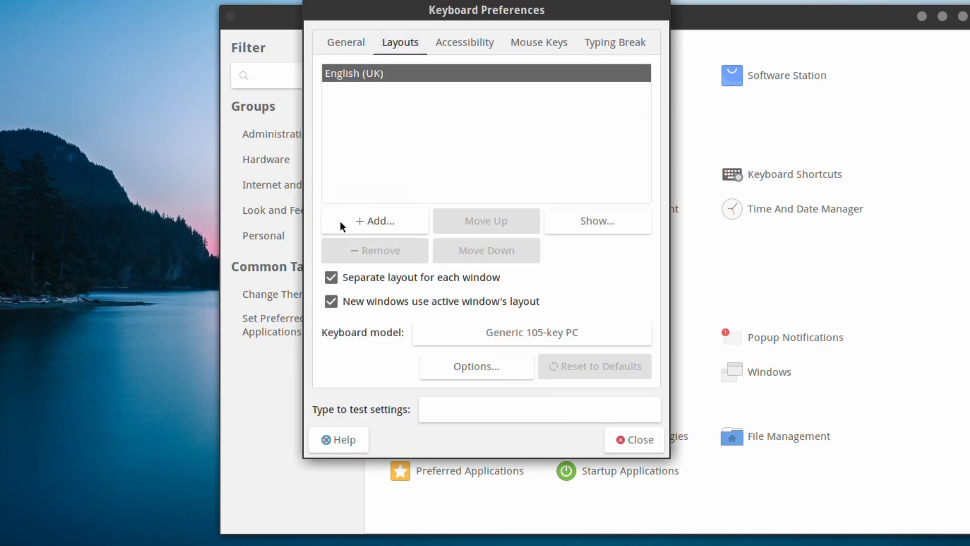
{"action": "left_click", "coordinate": [560, 334]}
{"action": "scroll", "coordinate": [580, 293], "scroll_direction": "down", "scroll_amount": 3}
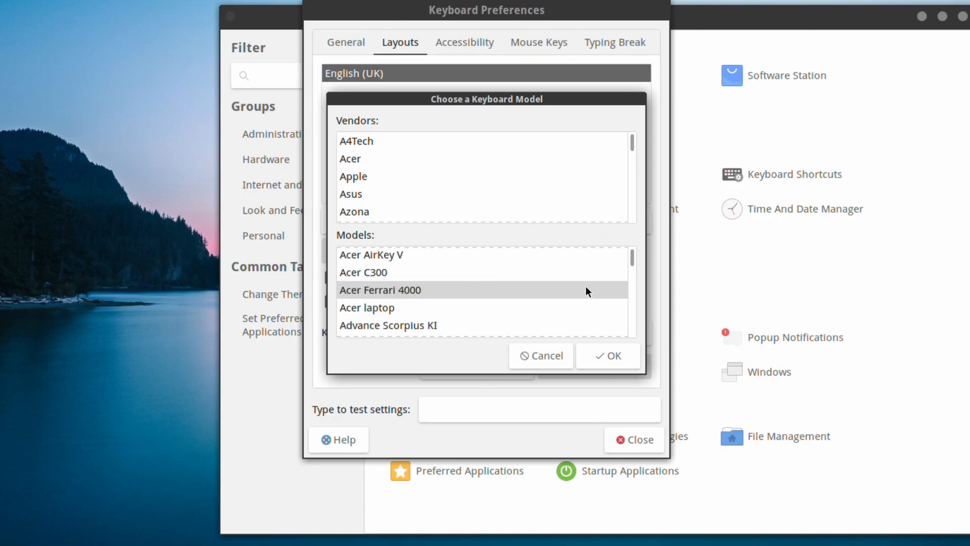
{"action": "left_click_drag", "start_coordinate": [632, 140], "coordinate": [627, 200]}
{"action": "left_click", "coordinate": [502, 191]}
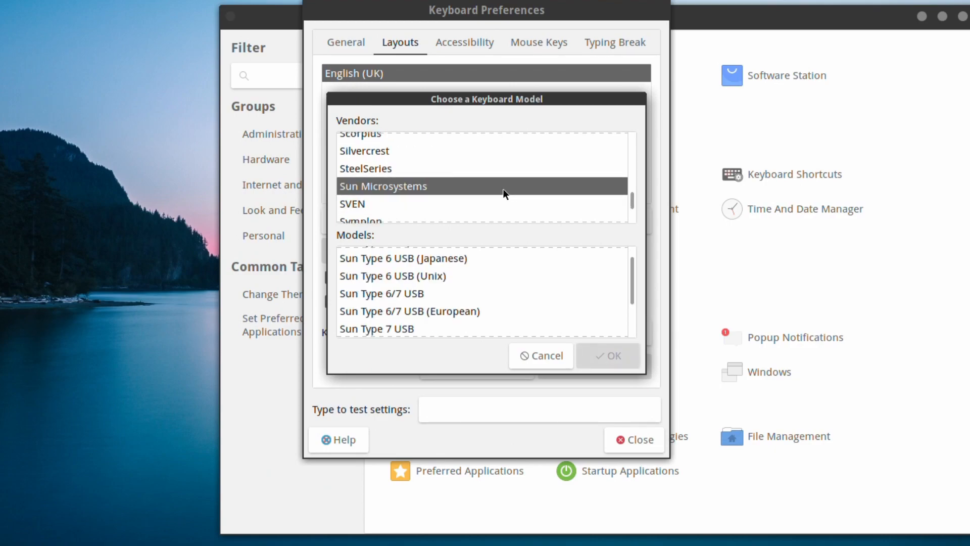
{"action": "scroll", "coordinate": [611, 295], "scroll_direction": "down", "scroll_amount": 1}
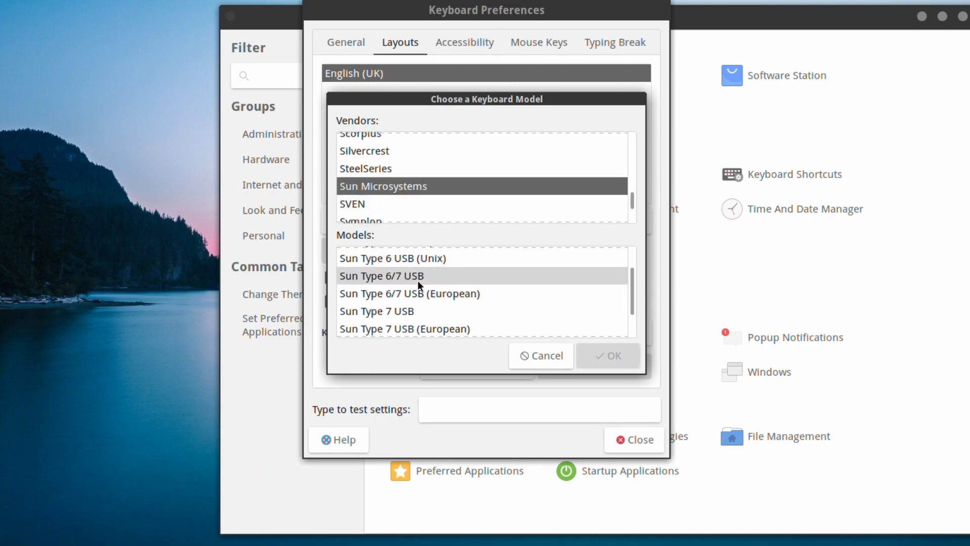
{"action": "scroll", "coordinate": [413, 305], "scroll_direction": "down", "scroll_amount": 2}
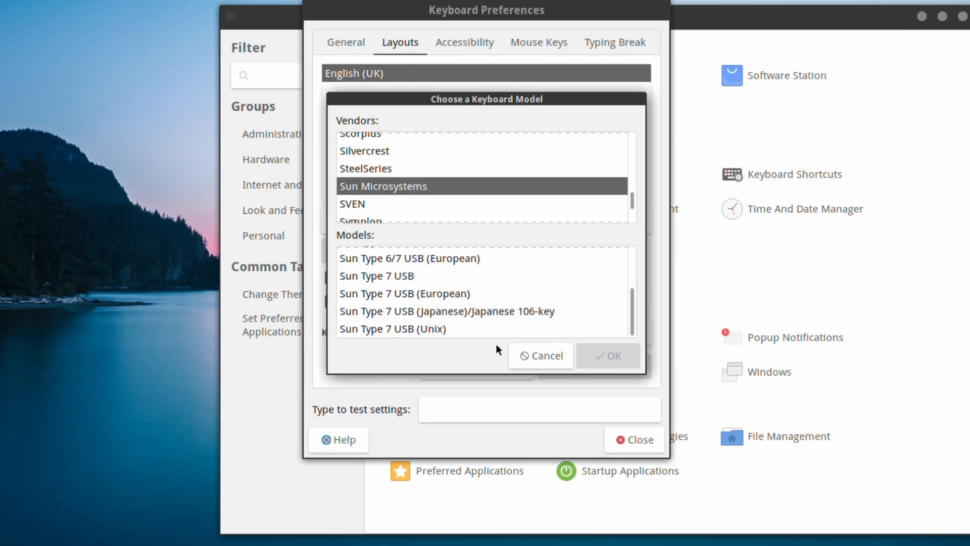
{"action": "left_click", "coordinate": [556, 357]}
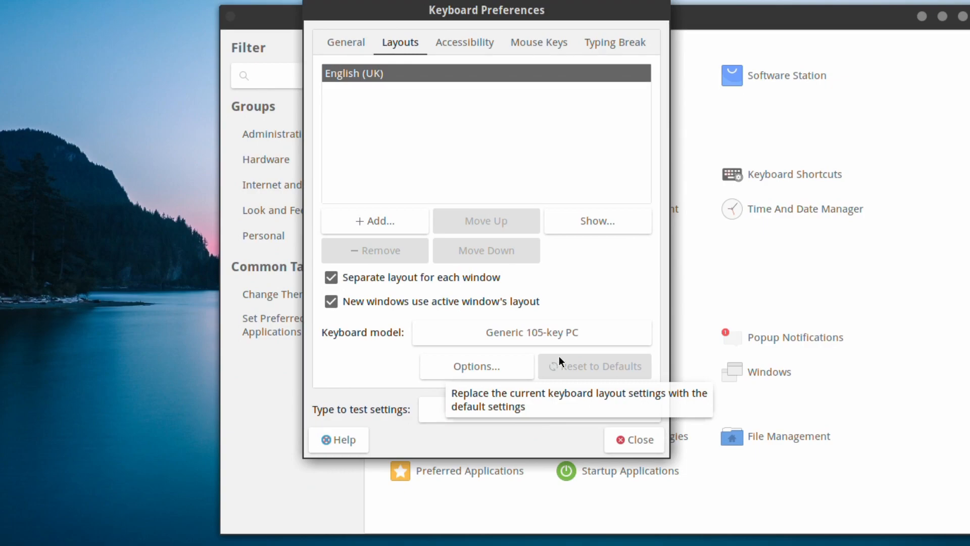
{"action": "left_click", "coordinate": [345, 42]}
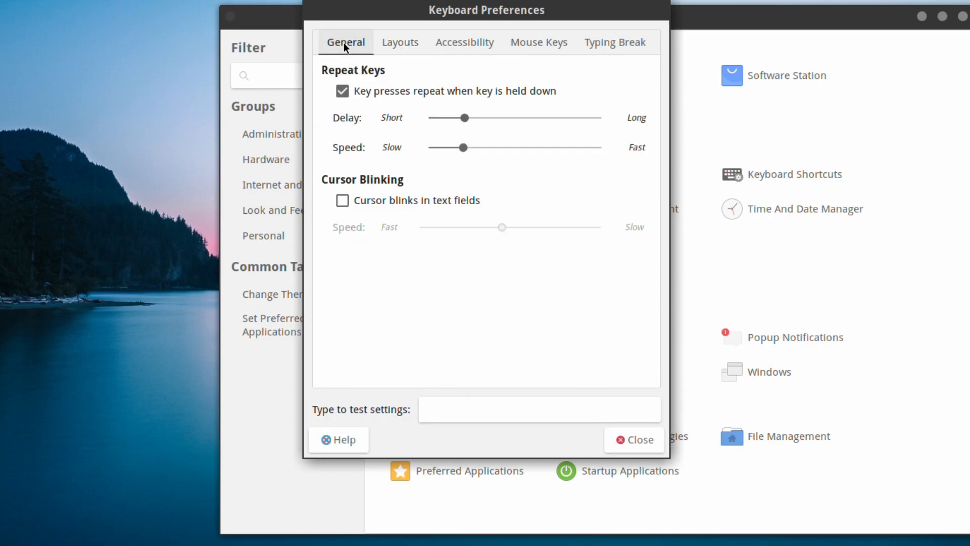
{"action": "left_click", "coordinate": [456, 44]}
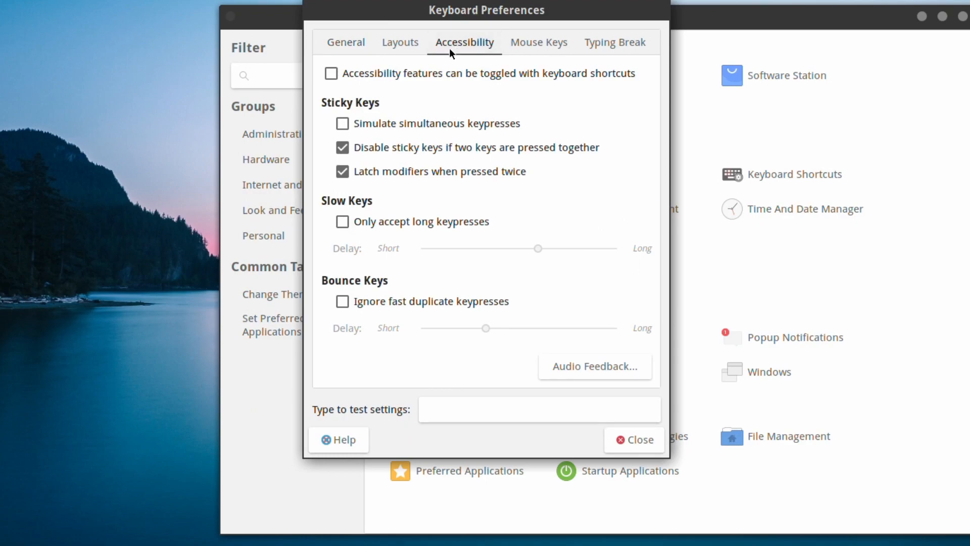
{"action": "left_click", "coordinate": [540, 47]}
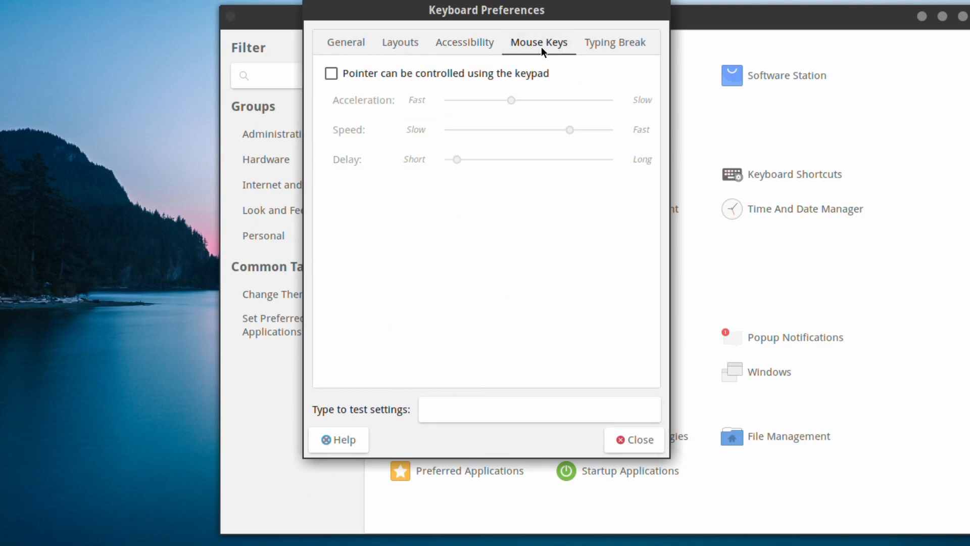
{"action": "left_click", "coordinate": [611, 47]}
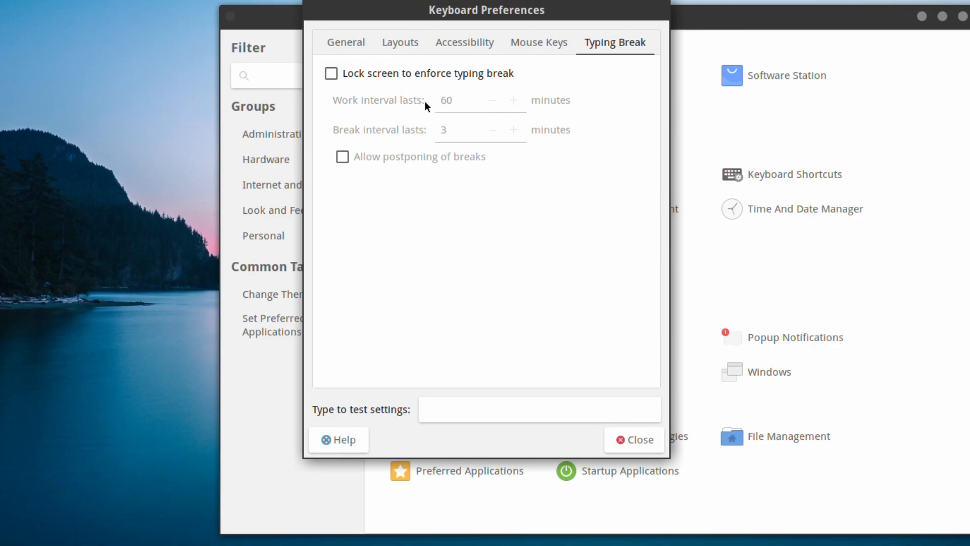
{"action": "left_click", "coordinate": [645, 439]}
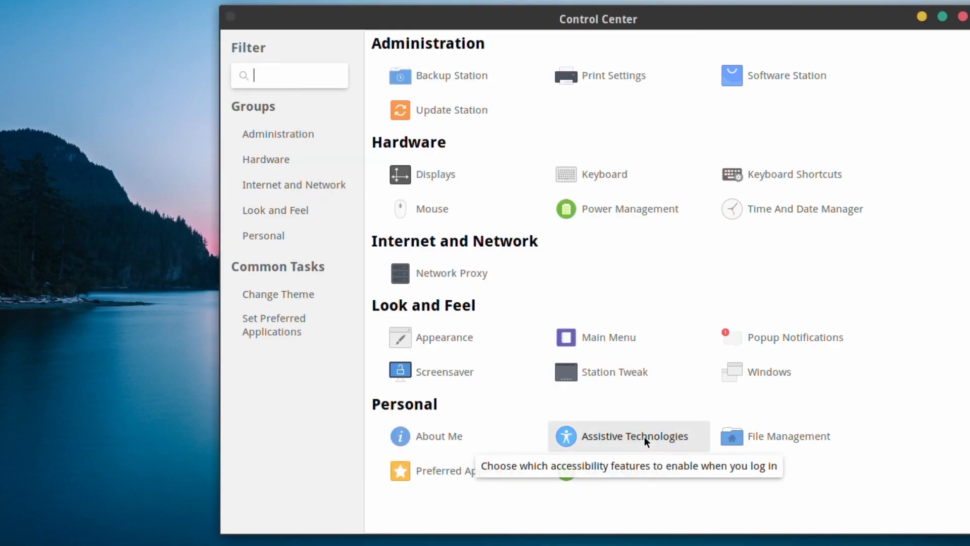
{"action": "left_click", "coordinate": [756, 180]}
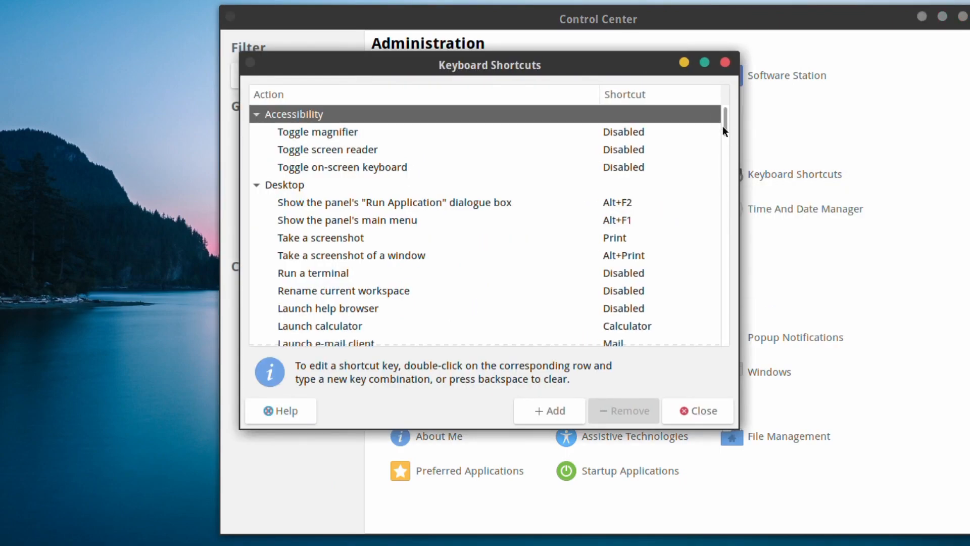
{"action": "left_click_drag", "start_coordinate": [727, 120], "coordinate": [707, 151]}
{"action": "left_click", "coordinate": [694, 411]}
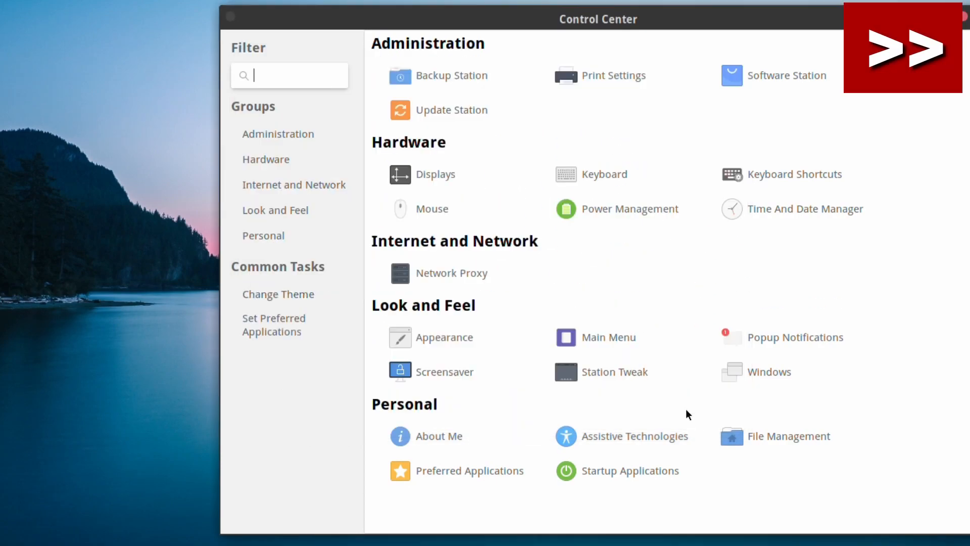
{"action": "left_click", "coordinate": [413, 206]}
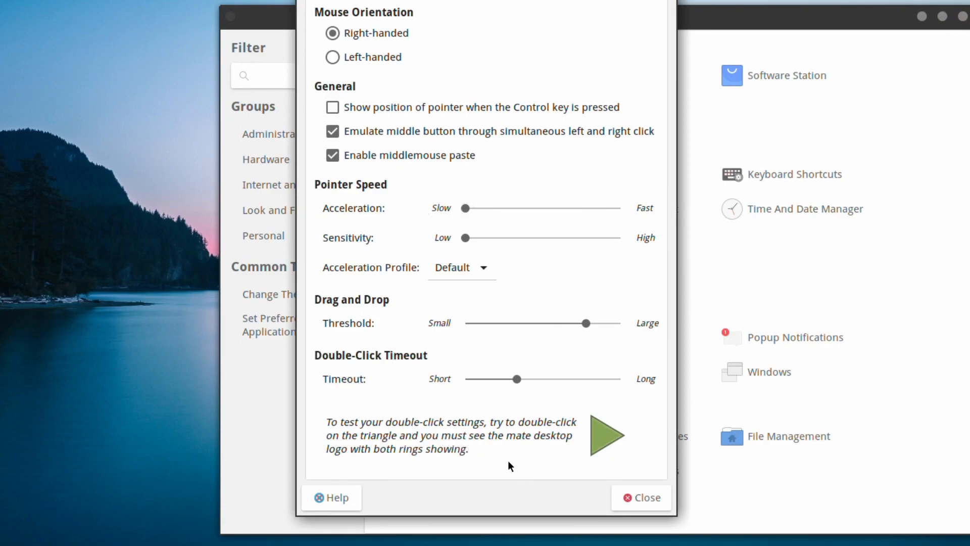
Close Mouse settings, set the AC-power display sleep to Never, and close Power Management.
{"action": "left_click", "coordinate": [640, 499]}
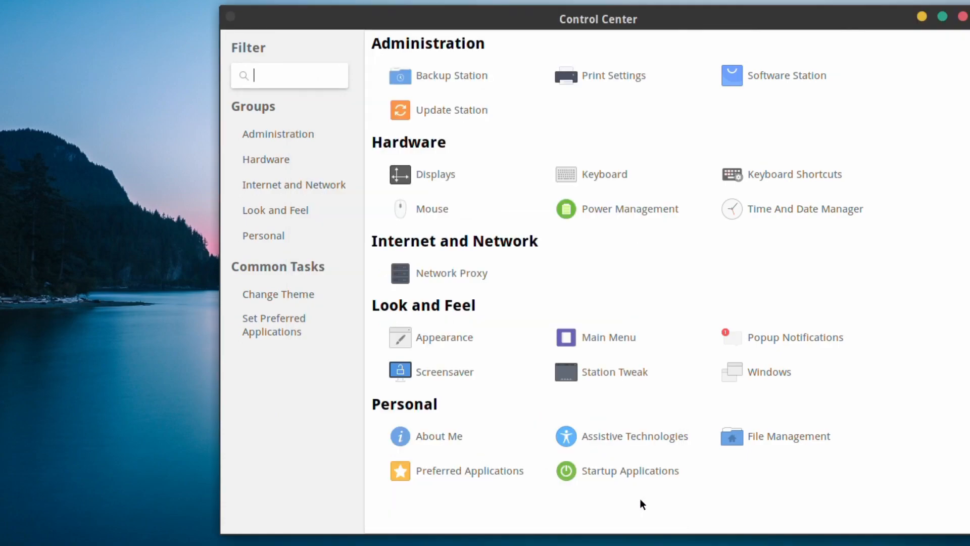
{"action": "left_click", "coordinate": [616, 210]}
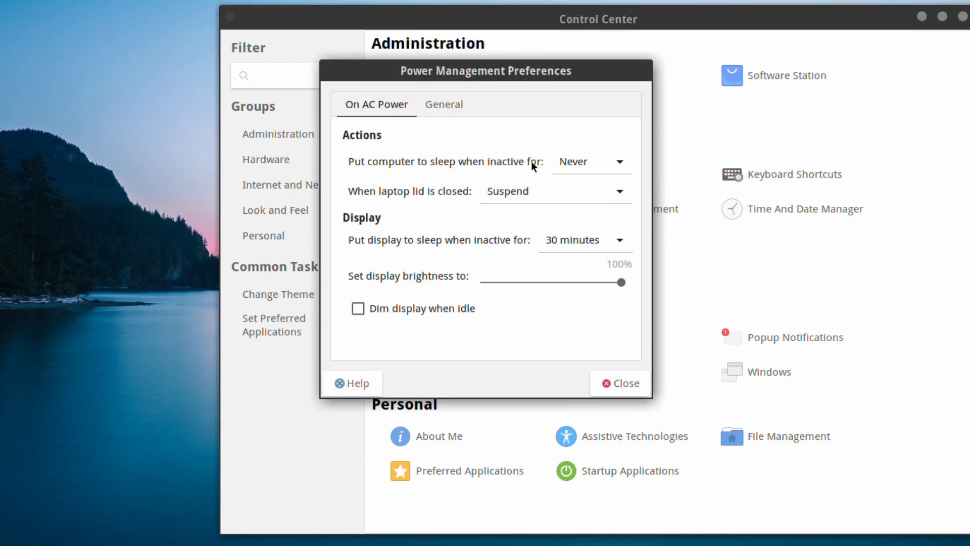
{"action": "left_click", "coordinate": [579, 247]}
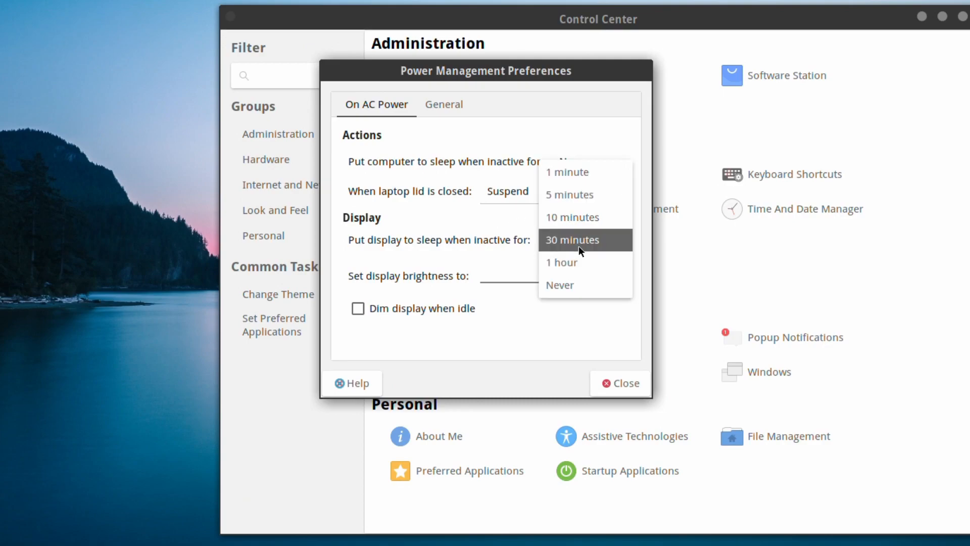
{"action": "left_click", "coordinate": [572, 287]}
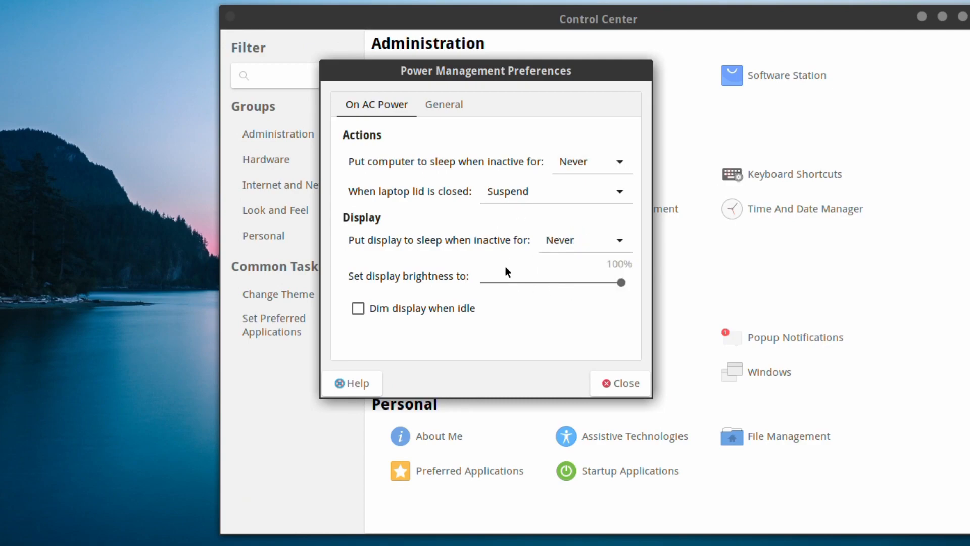
{"action": "left_click", "coordinate": [448, 110]}
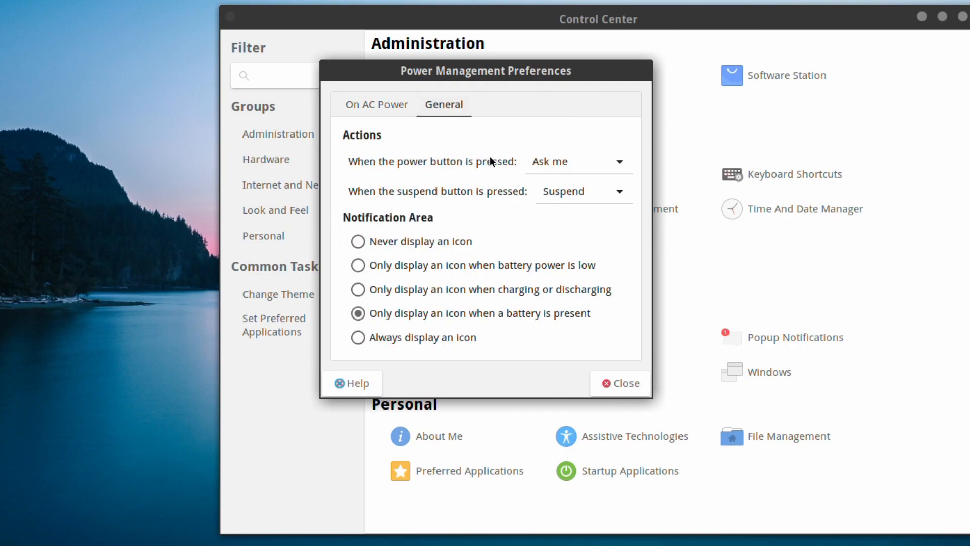
{"action": "left_click", "coordinate": [626, 383]}
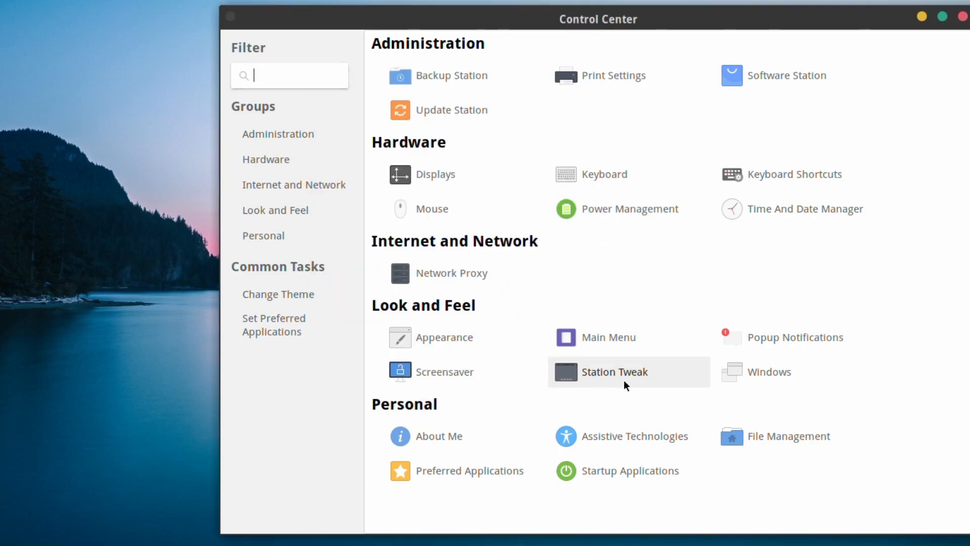
{"action": "left_click", "coordinate": [764, 208]}
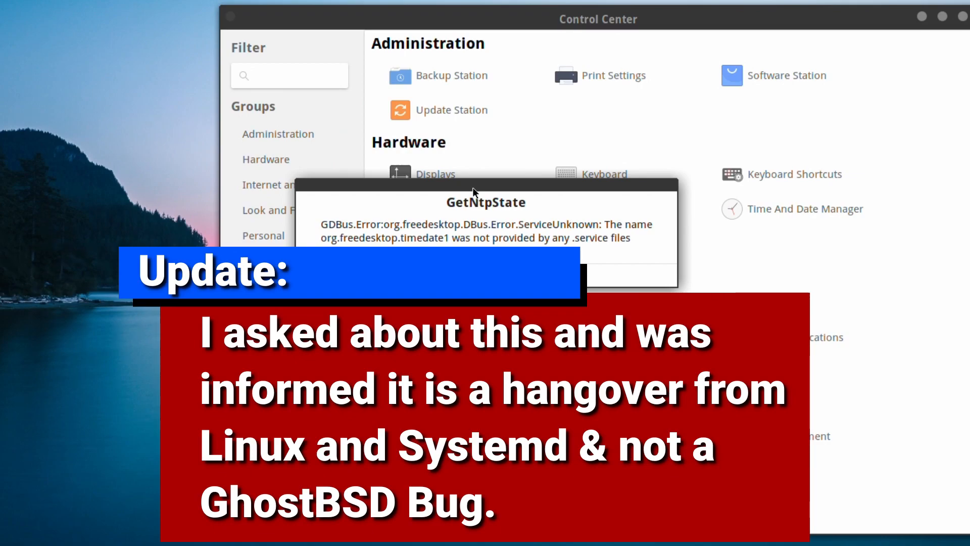
{"action": "left_click", "coordinate": [585, 273]}
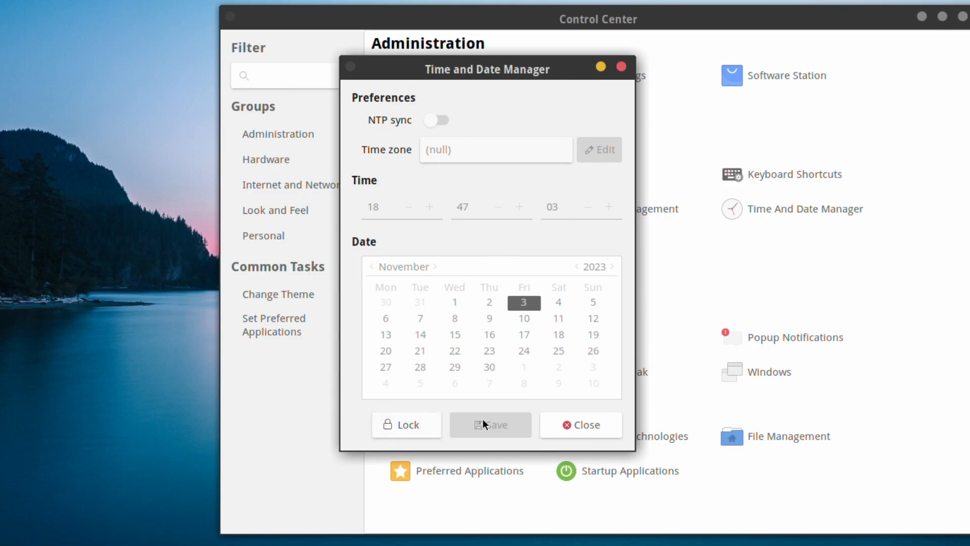
{"action": "left_click", "coordinate": [597, 429]}
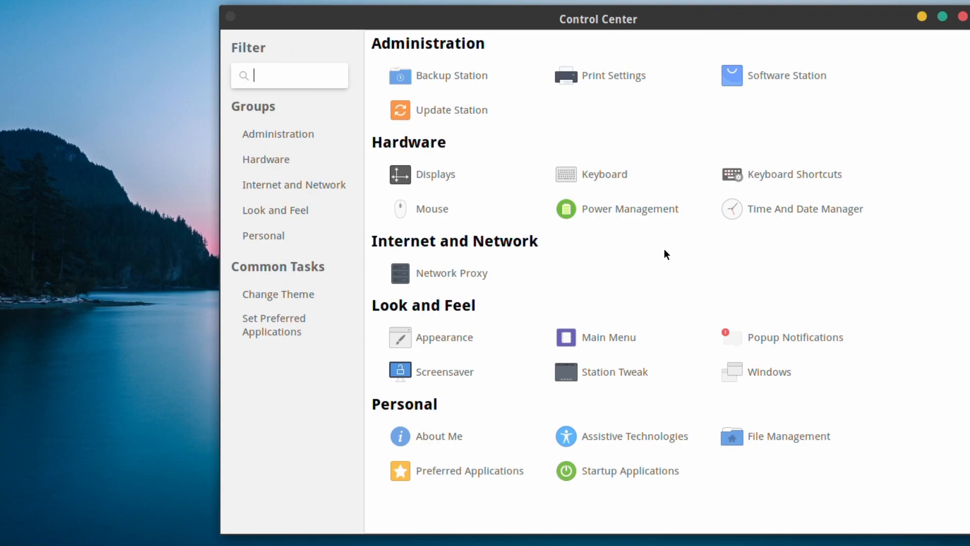
{"action": "left_click", "coordinate": [420, 273]}
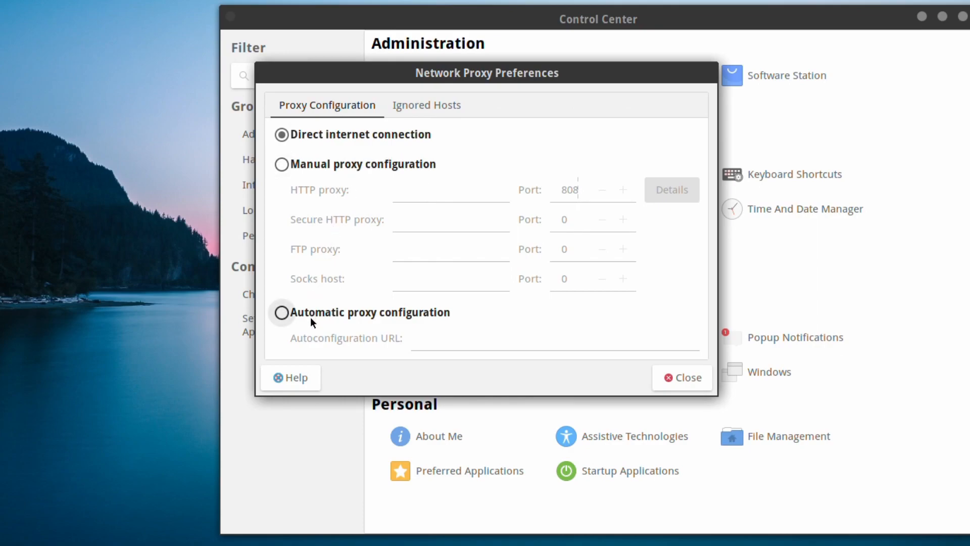
{"action": "left_click", "coordinate": [431, 105]}
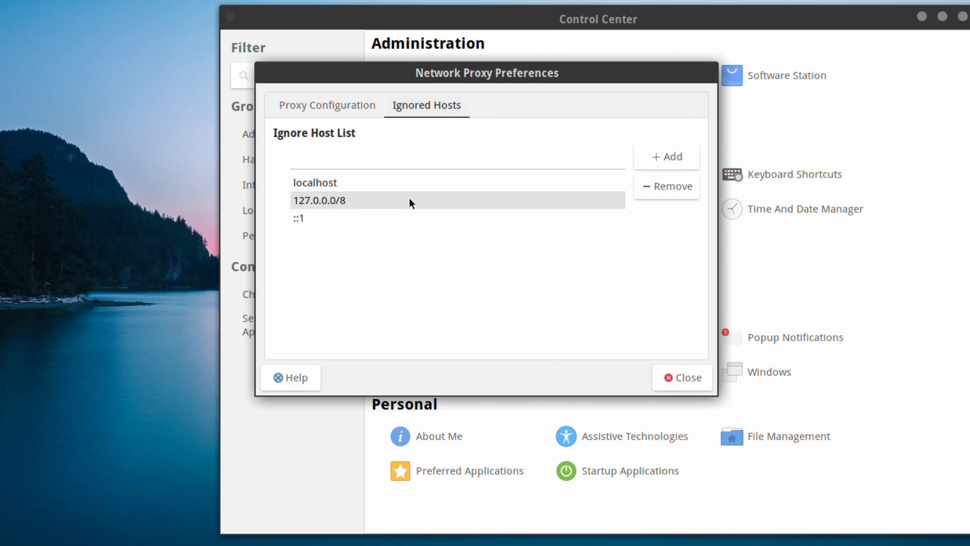
{"action": "left_click", "coordinate": [692, 377]}
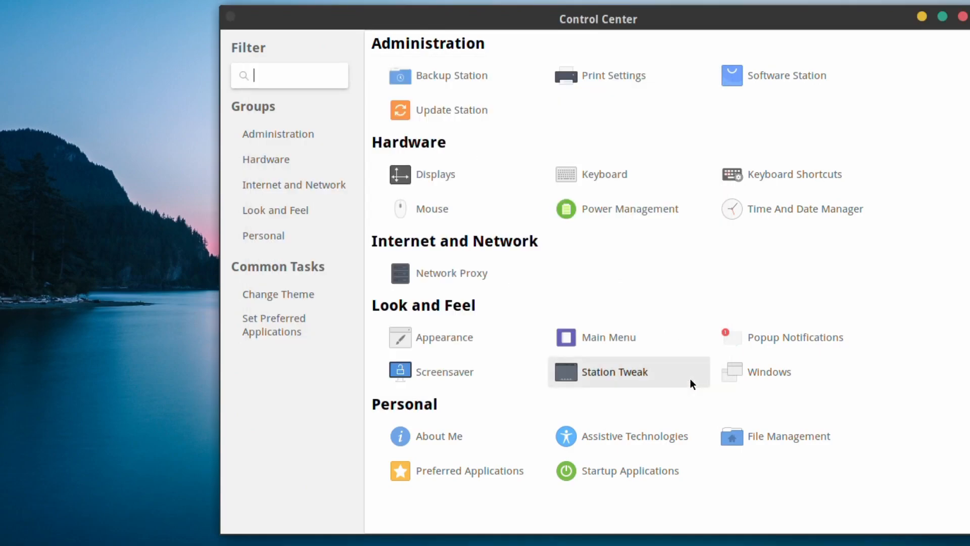
Browse the Background, Fonts and Interface tabs of Appearance Preferences, then close without changes.
{"action": "left_click", "coordinate": [443, 337]}
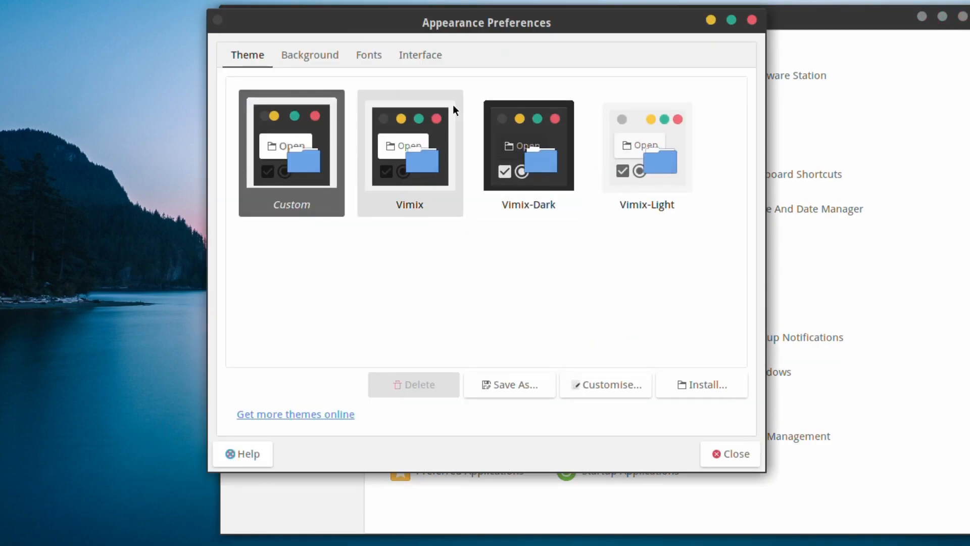
{"action": "left_click", "coordinate": [317, 55]}
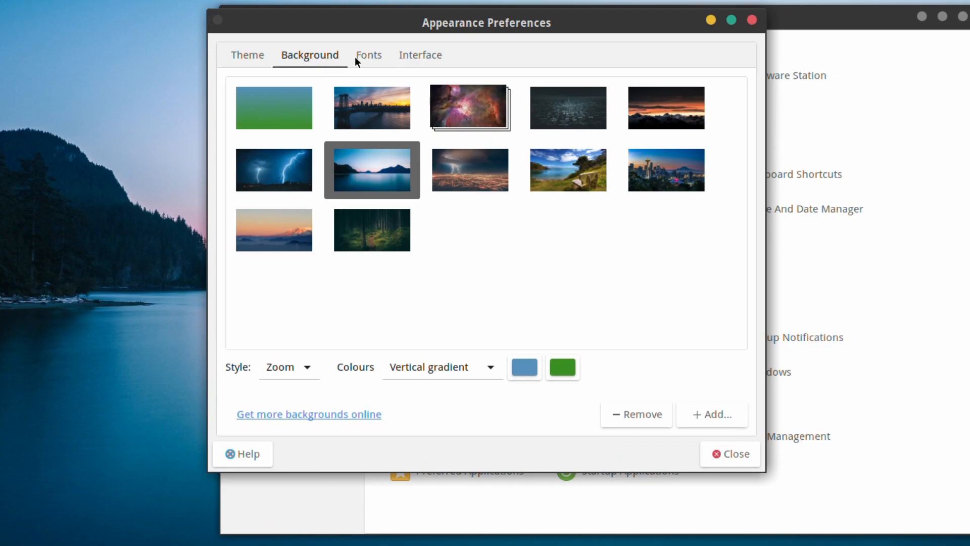
{"action": "left_click", "coordinate": [369, 56]}
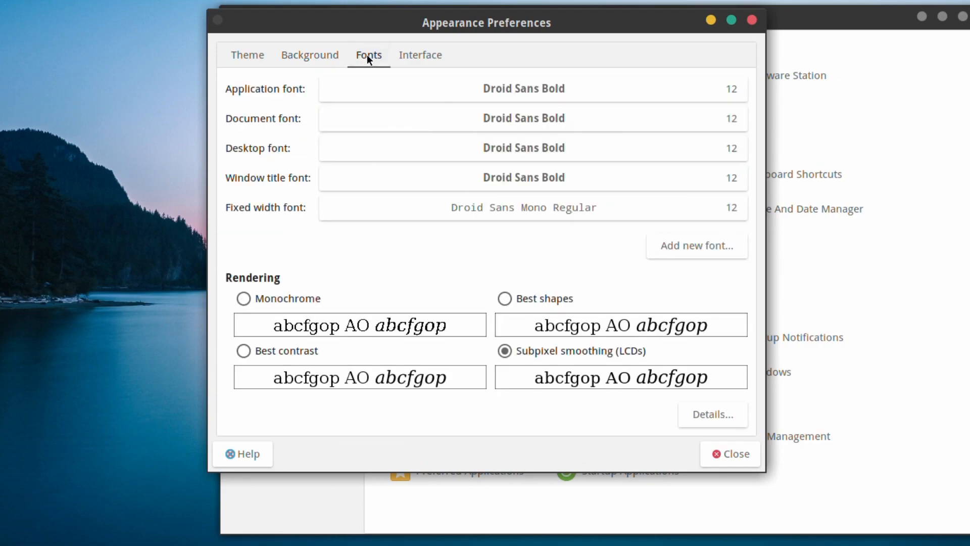
{"action": "left_click", "coordinate": [420, 56]}
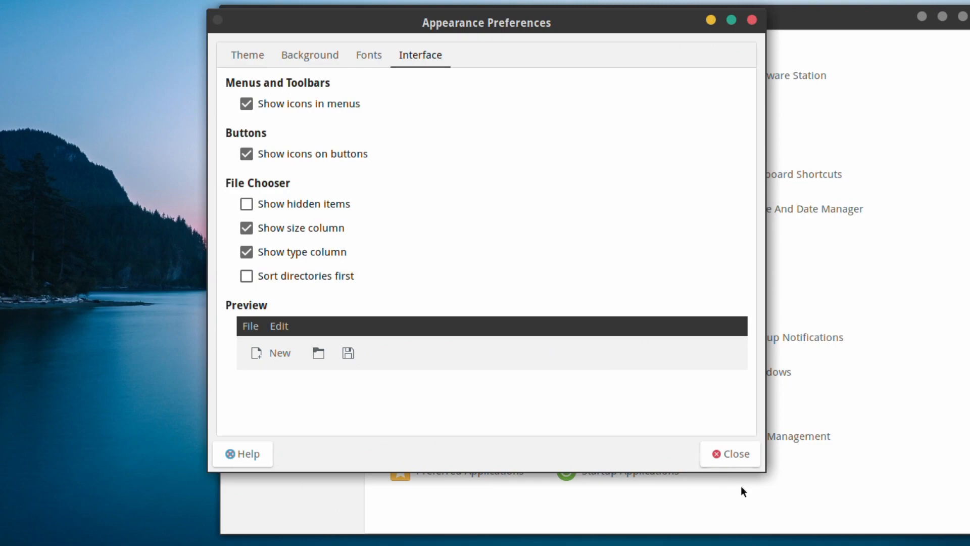
{"action": "left_click", "coordinate": [727, 454]}
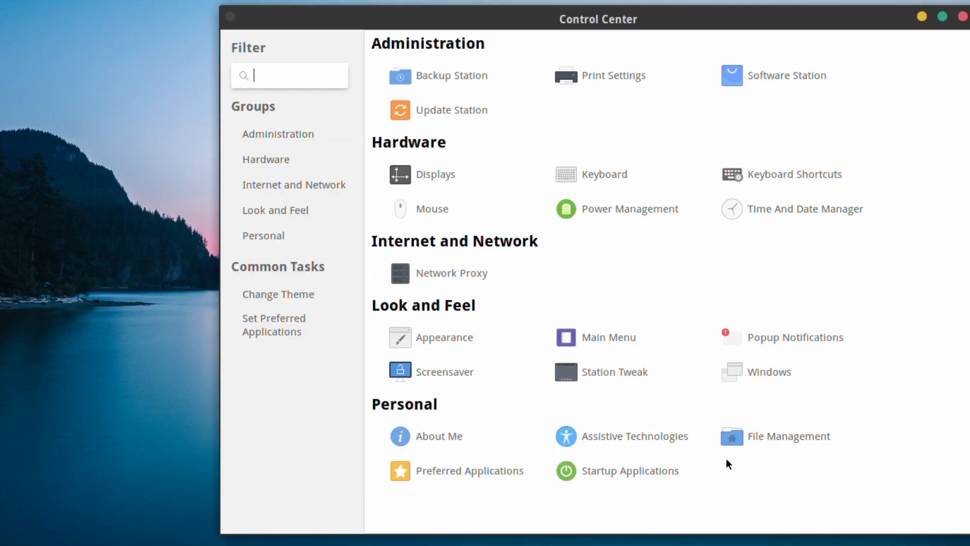
{"action": "left_click", "coordinate": [609, 336]}
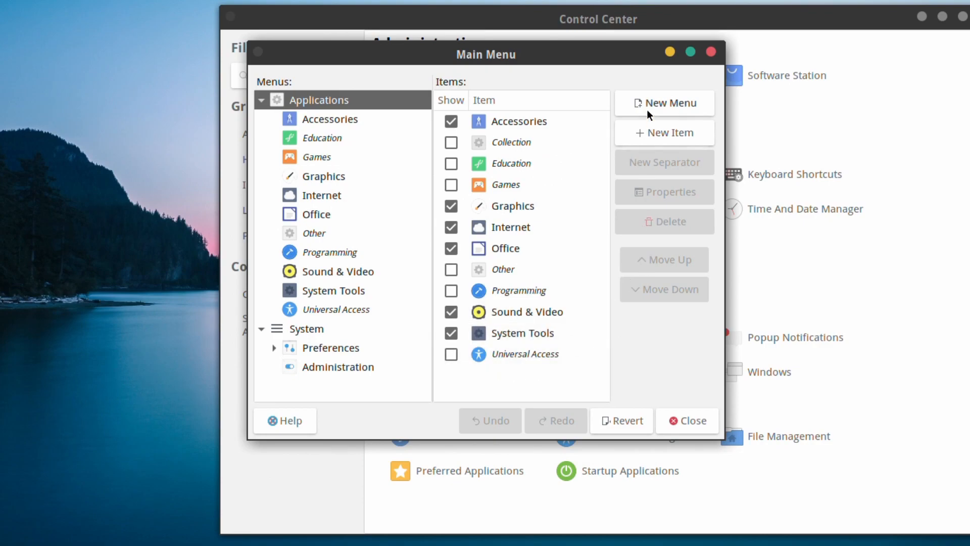
{"action": "left_click", "coordinate": [689, 421]}
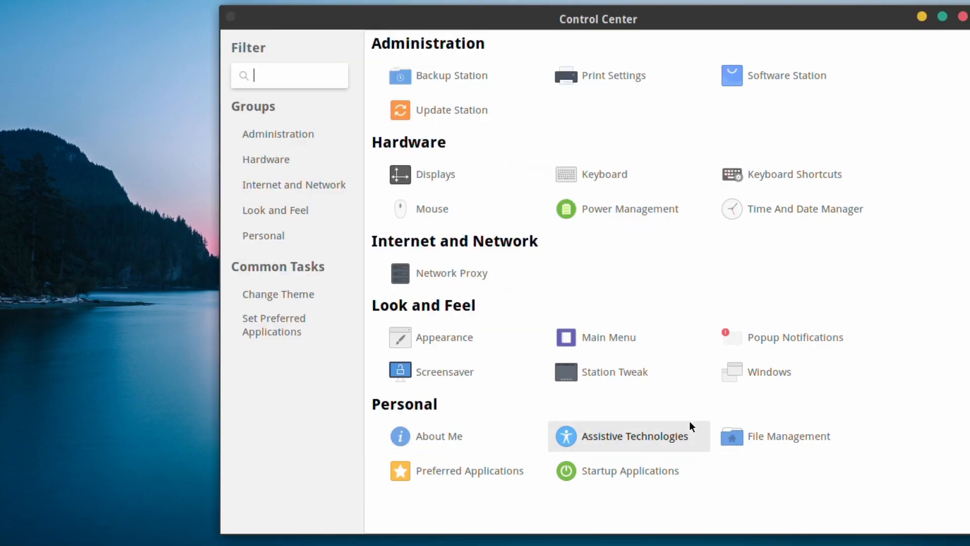
Preview popup notifications in the Coco and Standard themes.
{"action": "left_click", "coordinate": [780, 346]}
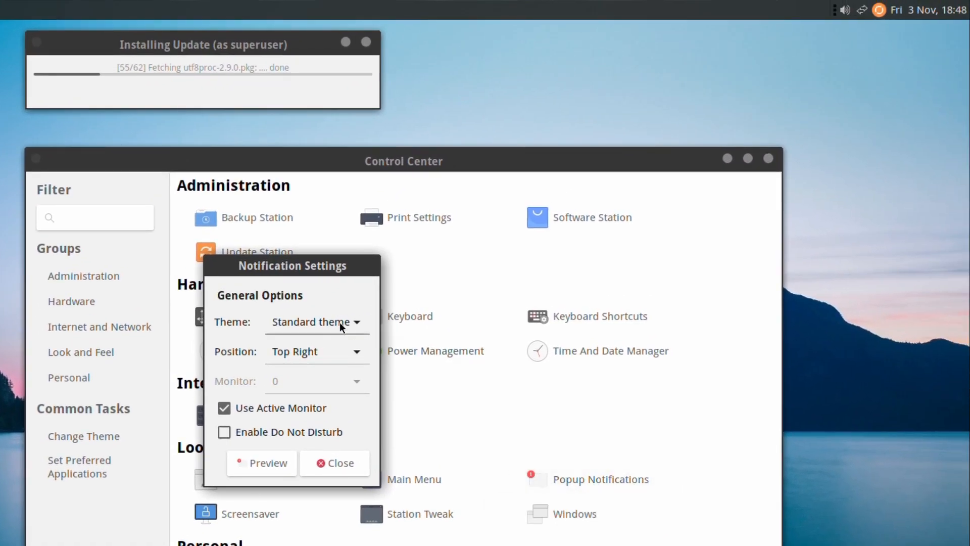
{"action": "left_click", "coordinate": [339, 322]}
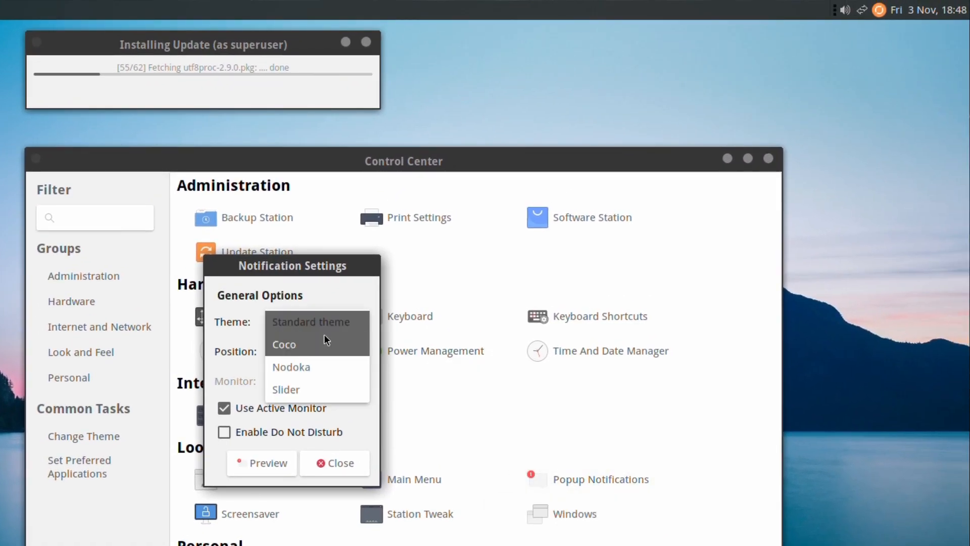
{"action": "left_click", "coordinate": [324, 336]}
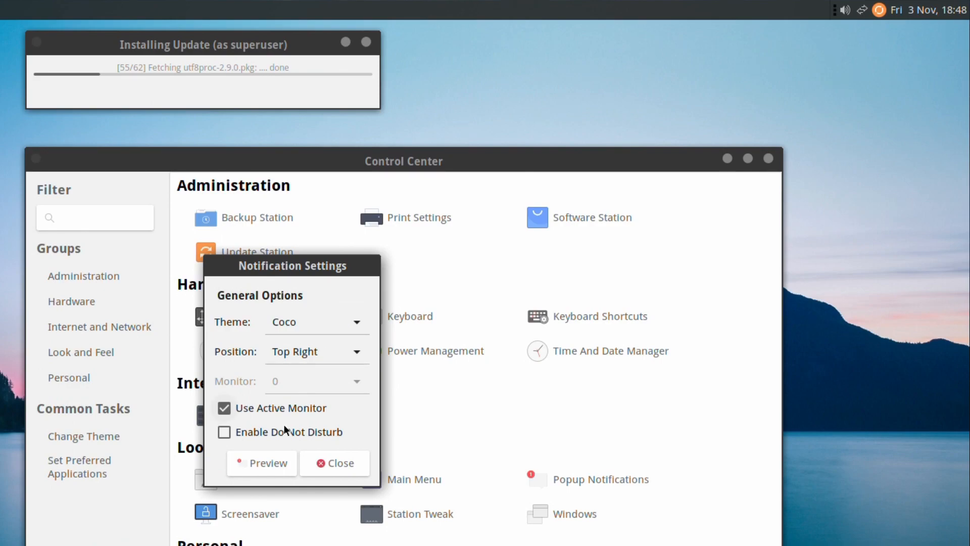
{"action": "left_click", "coordinate": [258, 471]}
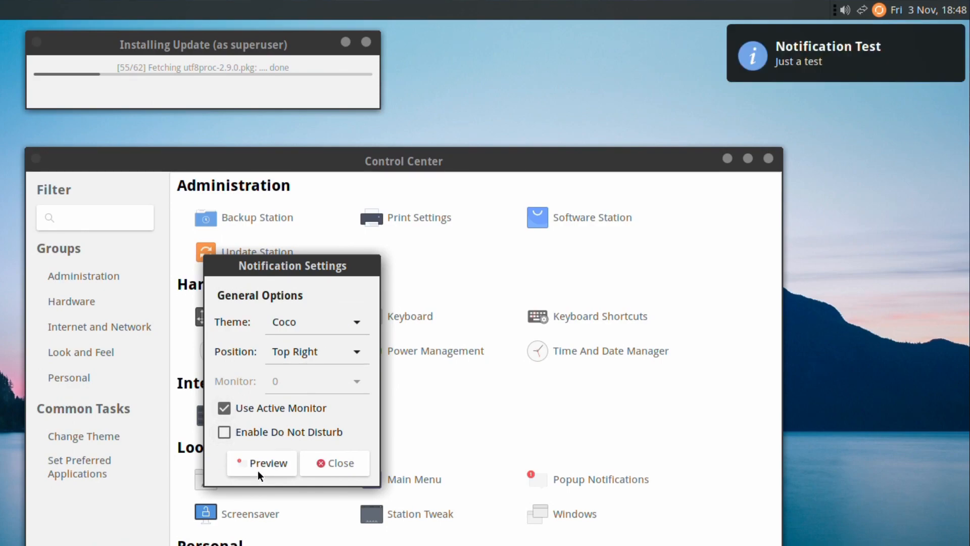
{"action": "left_click", "coordinate": [317, 322]}
{"action": "left_click", "coordinate": [320, 320]}
{"action": "left_click", "coordinate": [320, 319]}
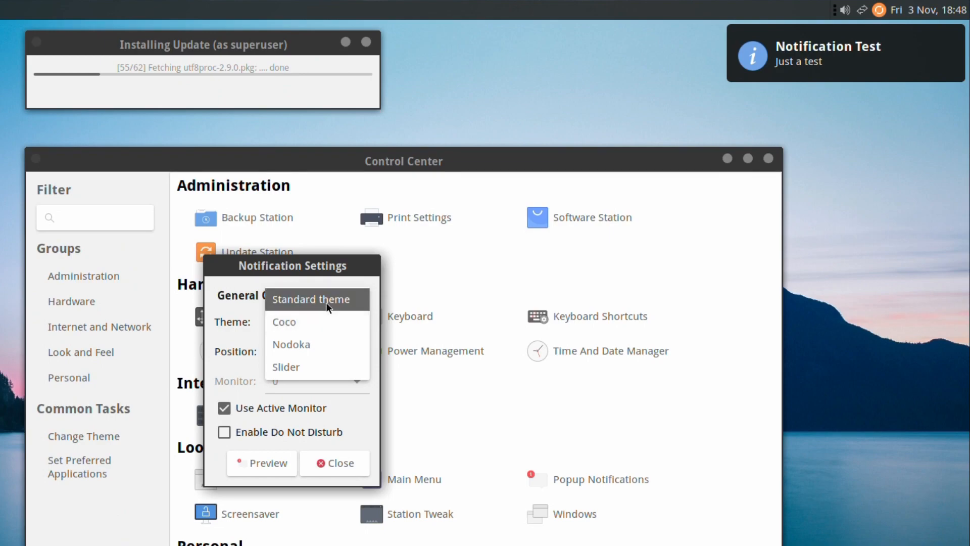
{"action": "left_click", "coordinate": [326, 303]}
{"action": "left_click", "coordinate": [277, 459]}
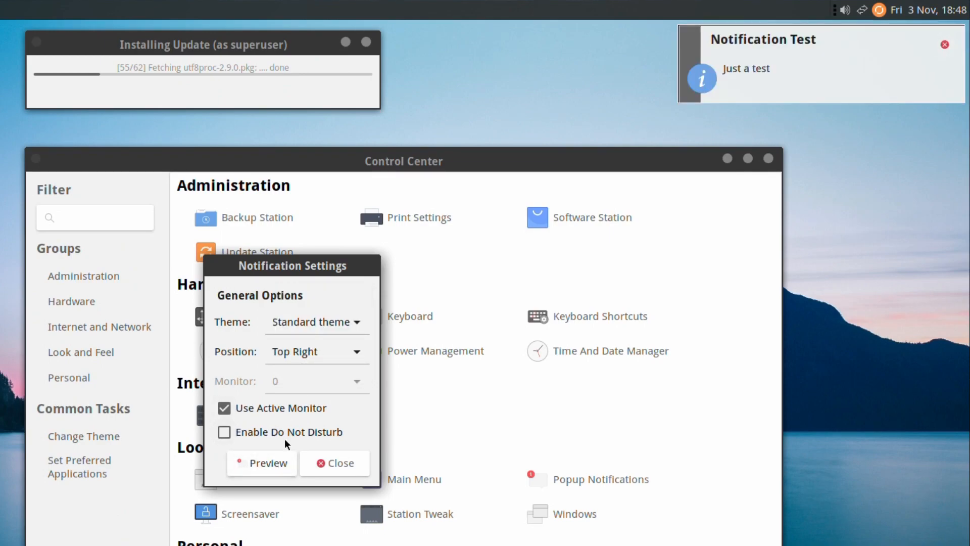
Preview the Coco, Nodoka and Slider notification themes.
{"action": "left_click", "coordinate": [333, 321]}
{"action": "left_click", "coordinate": [329, 339]}
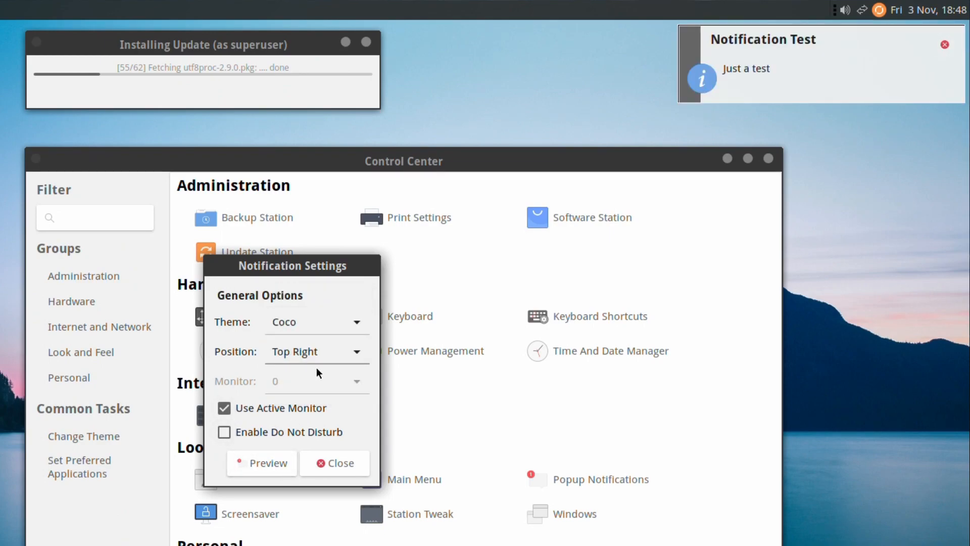
{"action": "left_click", "coordinate": [276, 463]}
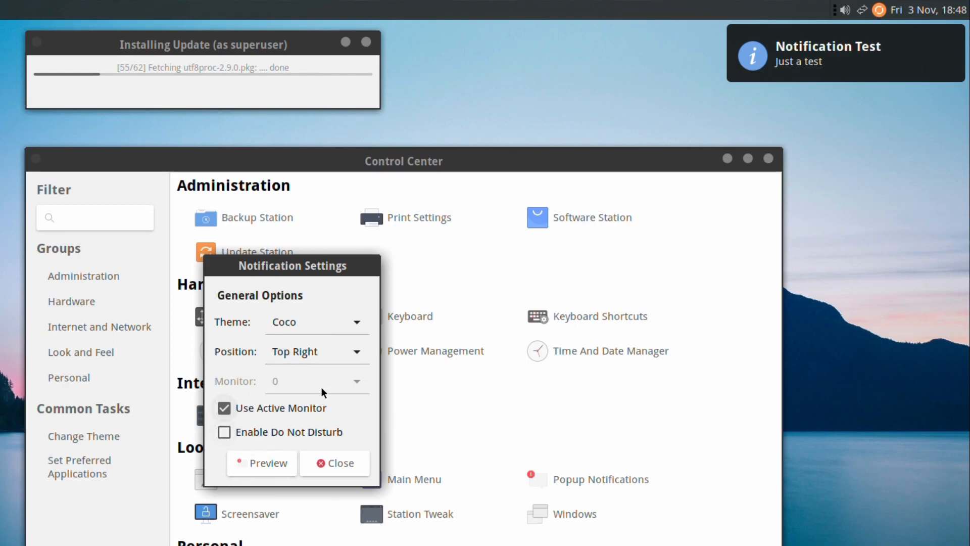
{"action": "left_click", "coordinate": [341, 326]}
{"action": "left_click", "coordinate": [338, 345]}
{"action": "left_click", "coordinate": [279, 462]}
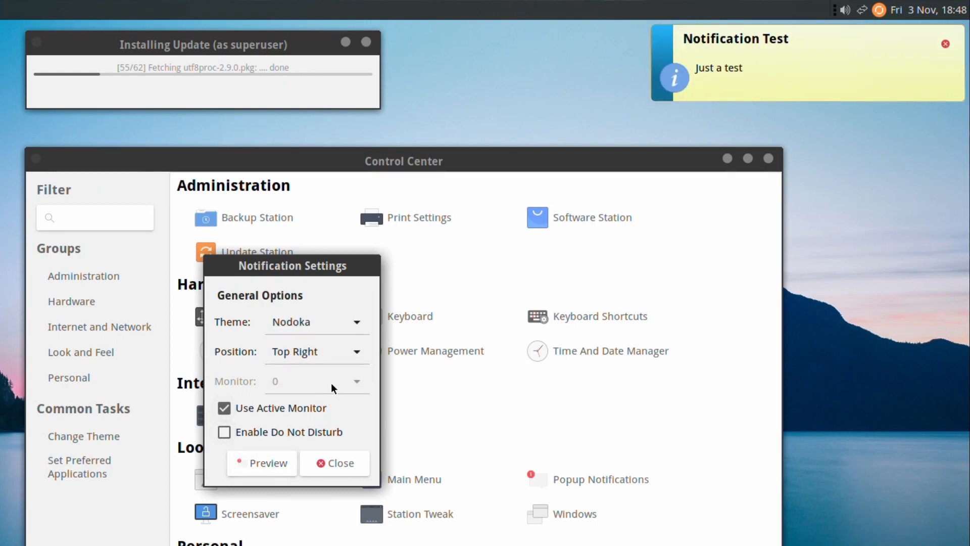
{"action": "left_click", "coordinate": [343, 322]}
{"action": "left_click", "coordinate": [345, 342]}
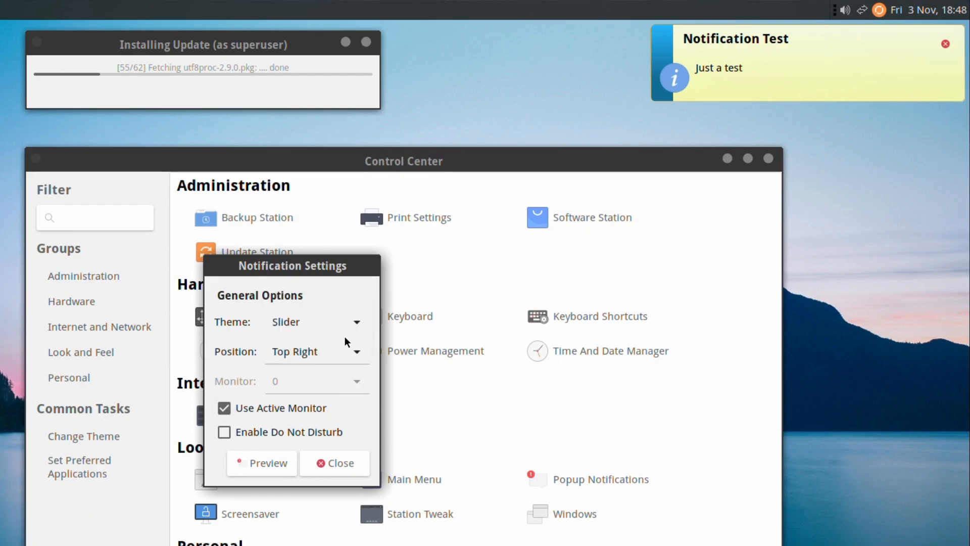
{"action": "left_click", "coordinate": [277, 454]}
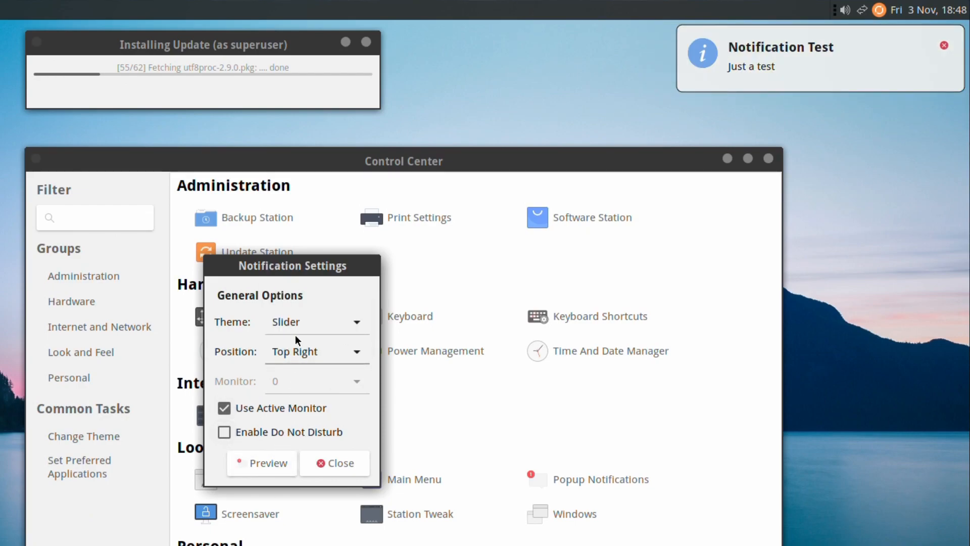
Settle on the Coco theme, preview it, and close Notification Settings.
{"action": "left_click", "coordinate": [344, 324]}
{"action": "left_click", "coordinate": [343, 278]}
{"action": "left_click", "coordinate": [270, 463]}
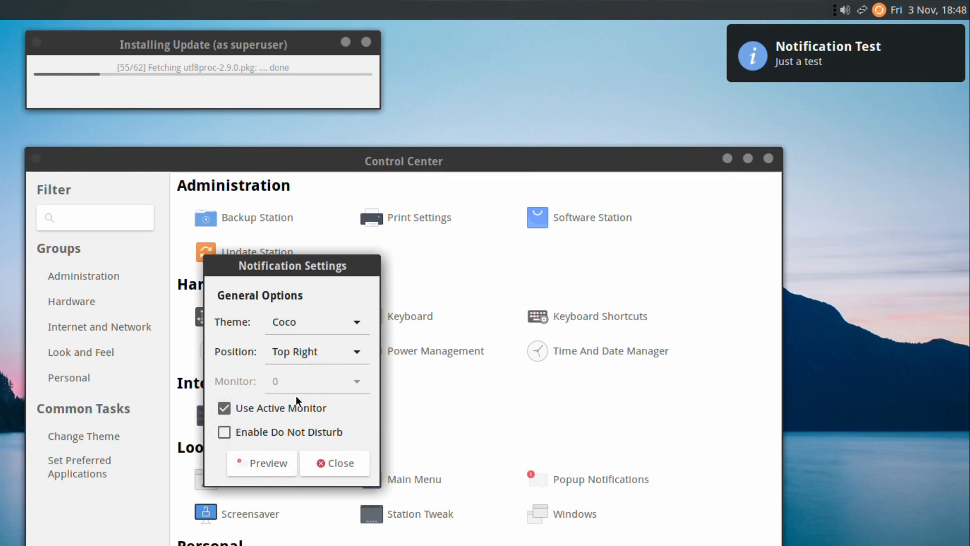
{"action": "left_click", "coordinate": [338, 466]}
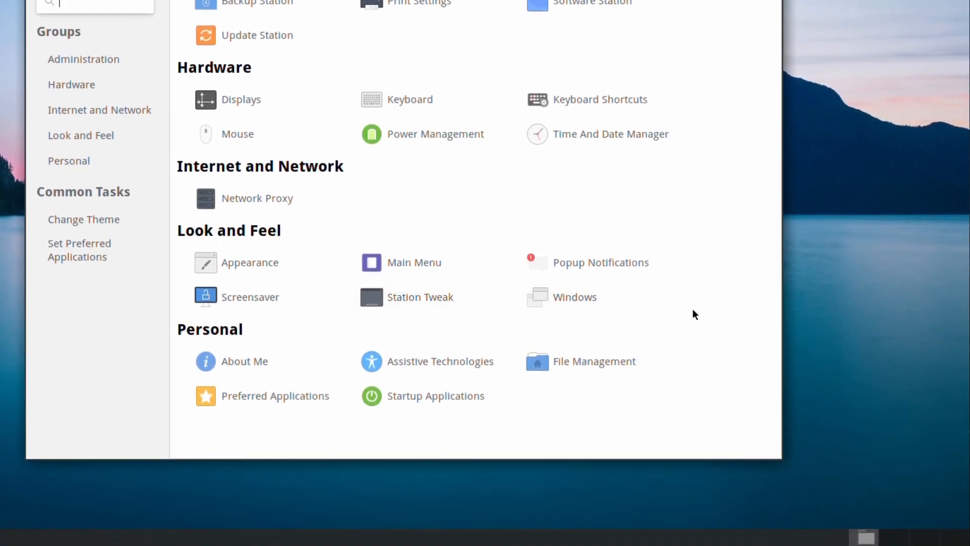
Preview the Random, Cosmos, Floating GNOME, Floating MATE, Pictures folder and Pop art squares screensavers.
{"action": "left_click", "coordinate": [229, 303]}
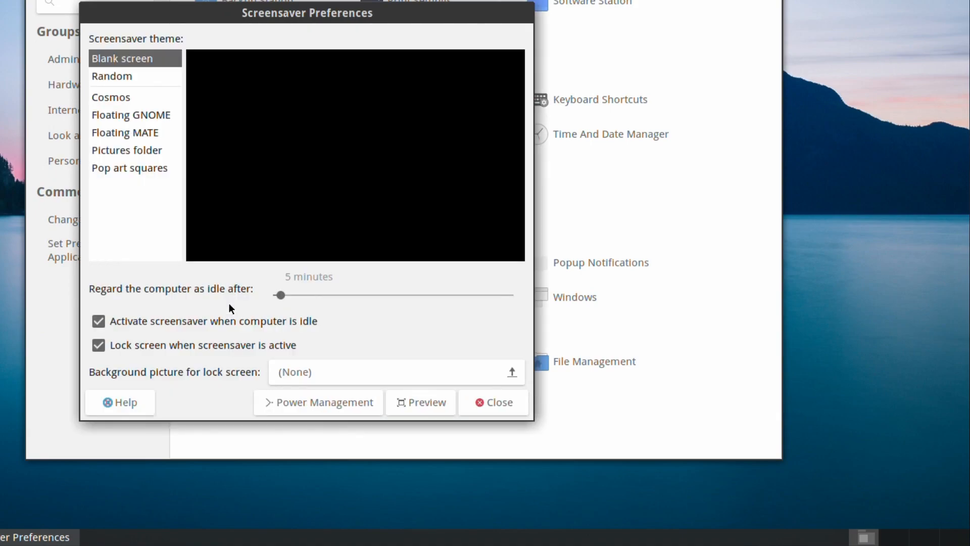
{"action": "left_click", "coordinate": [118, 77]}
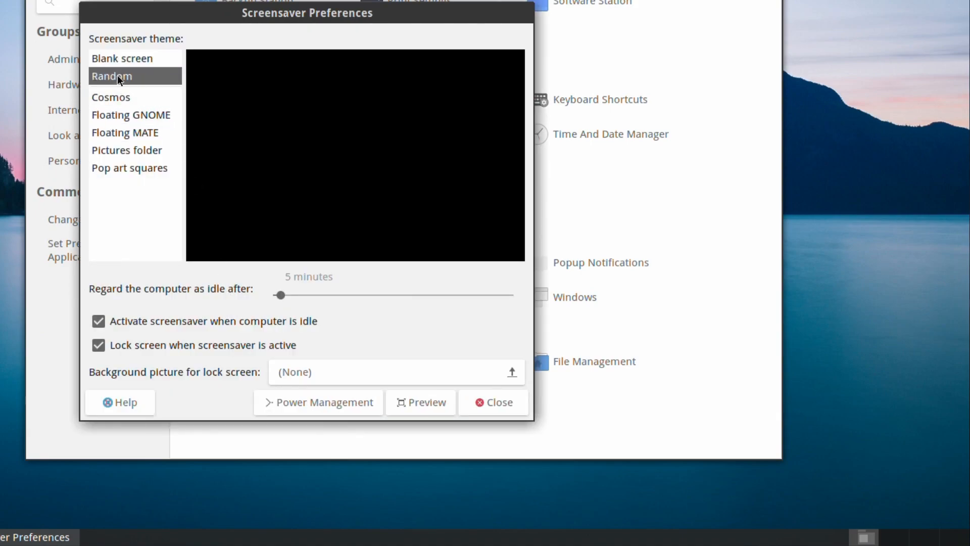
{"action": "left_click", "coordinate": [120, 92]}
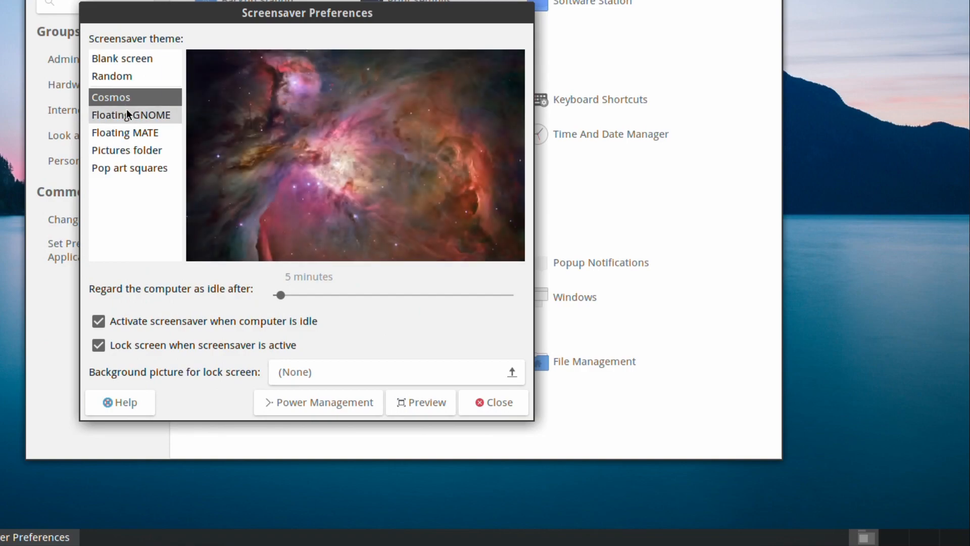
{"action": "left_click", "coordinate": [127, 112]}
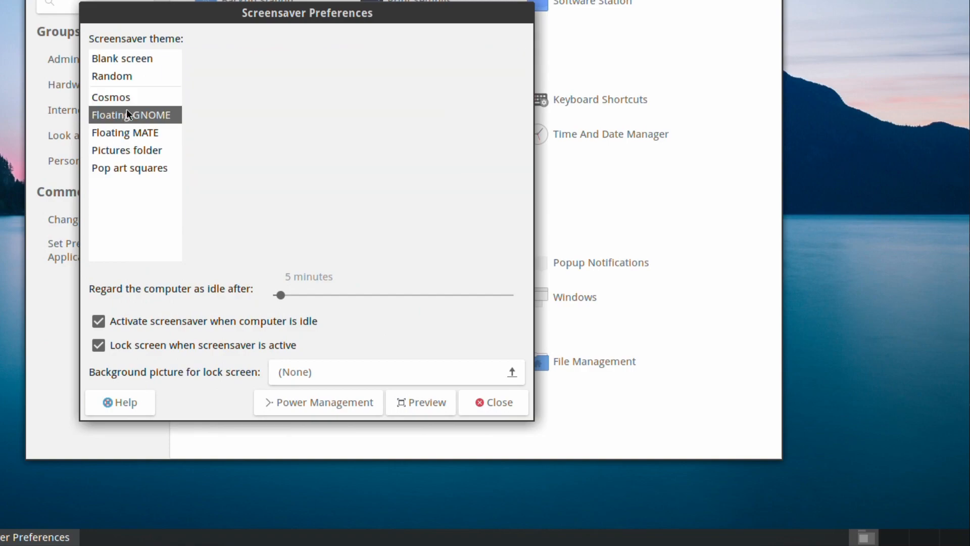
{"action": "left_click", "coordinate": [130, 130]}
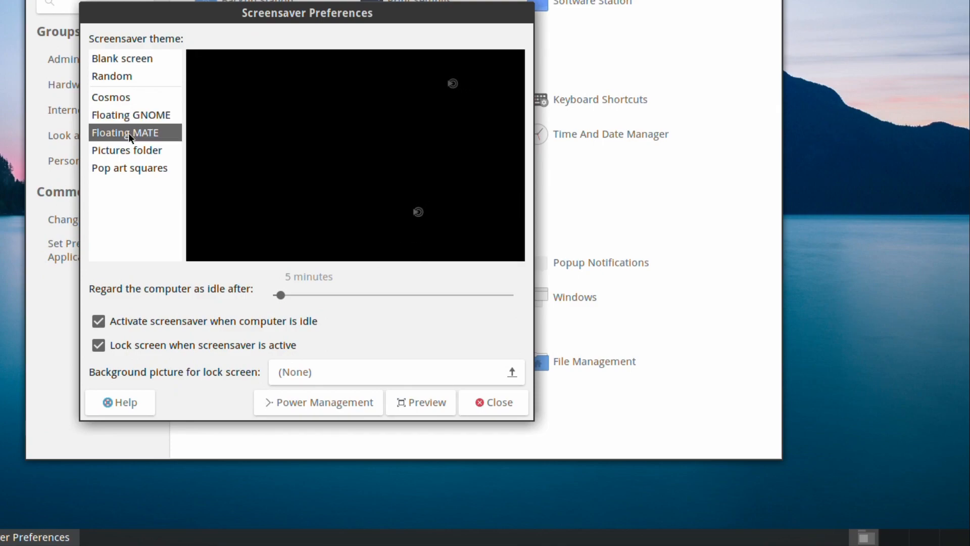
{"action": "left_click", "coordinate": [123, 145]}
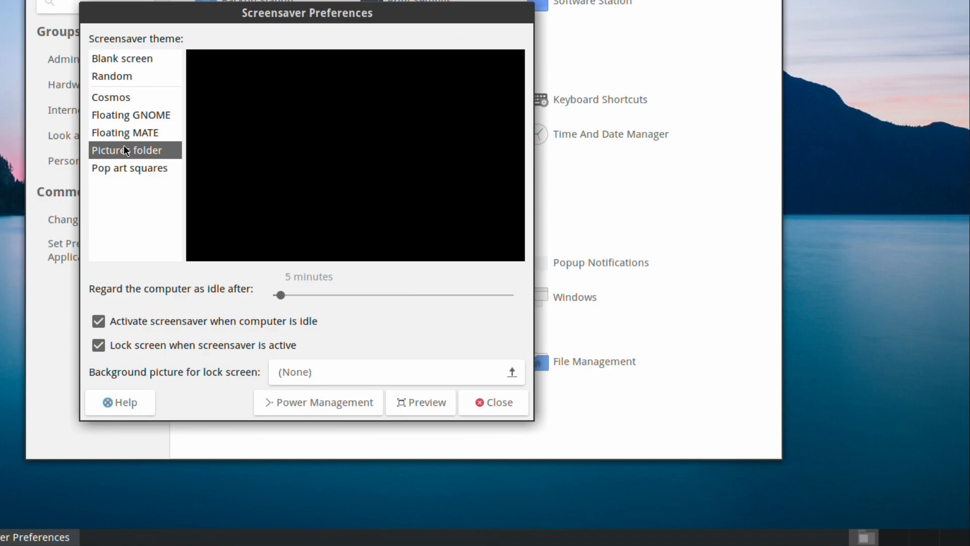
{"action": "left_click", "coordinate": [132, 166]}
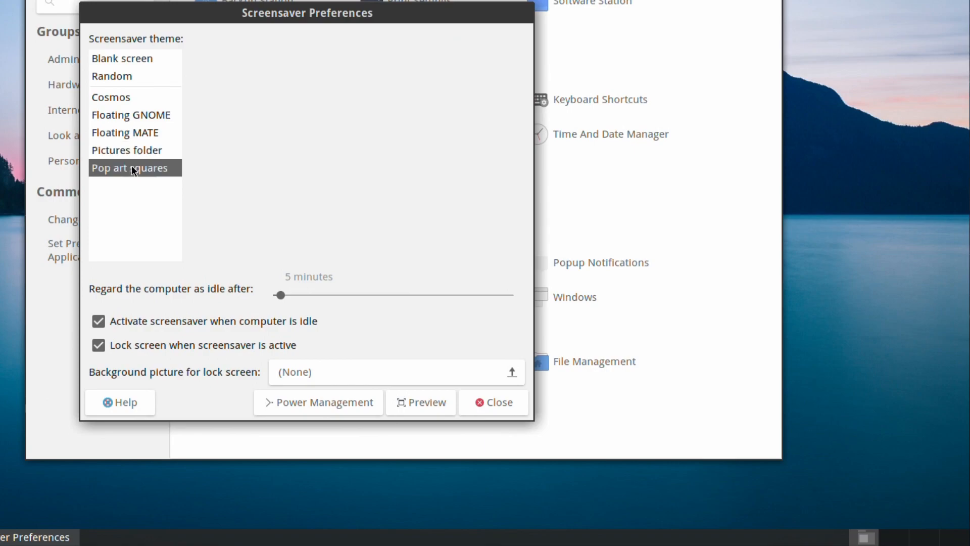
Turn off idle activation and screen locking, select Blank screen, and close Screensaver Preferences.
{"action": "left_click", "coordinate": [142, 319]}
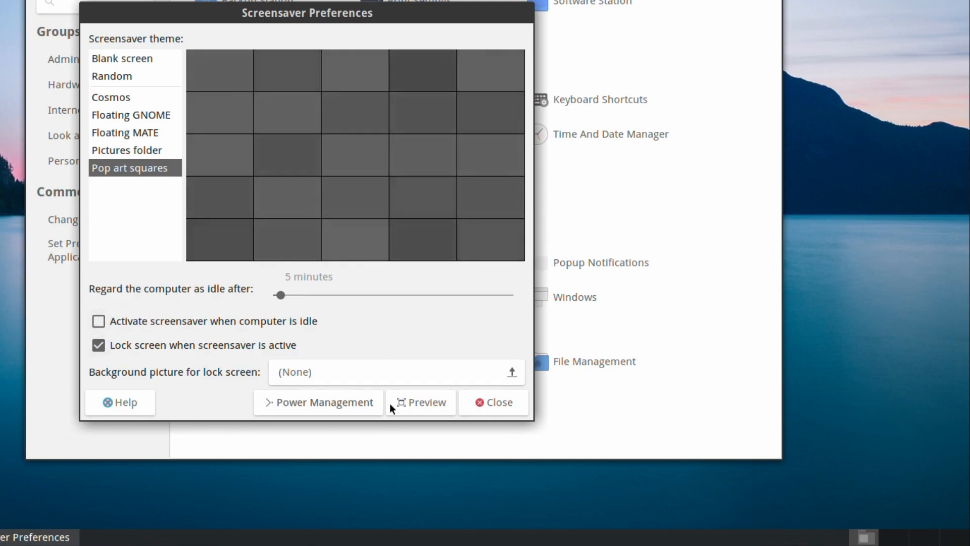
{"action": "left_click", "coordinate": [235, 344]}
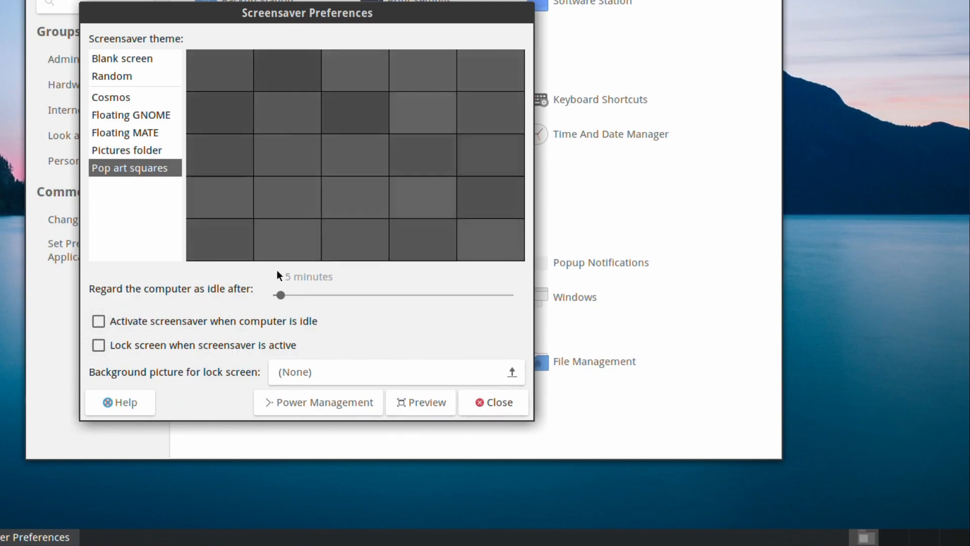
{"action": "left_click", "coordinate": [117, 60]}
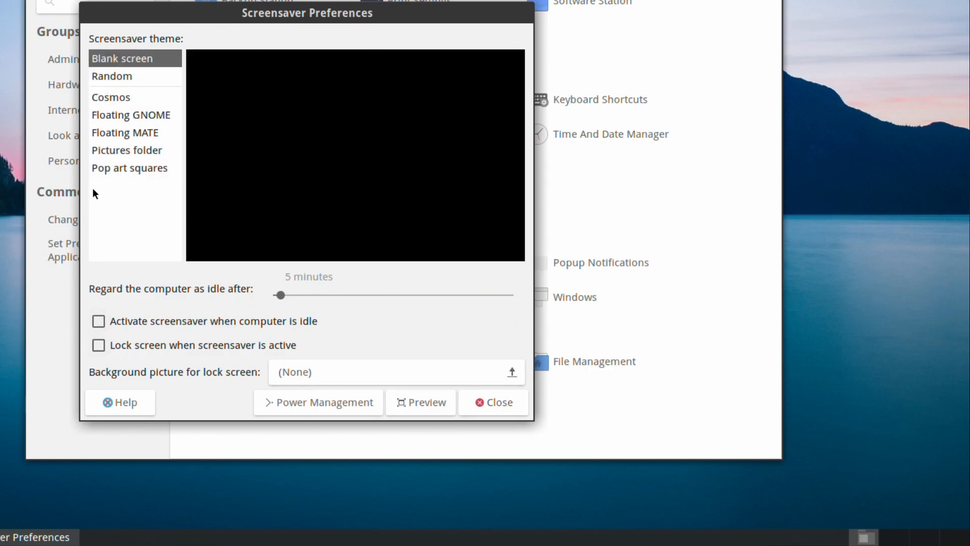
{"action": "left_click", "coordinate": [492, 408]}
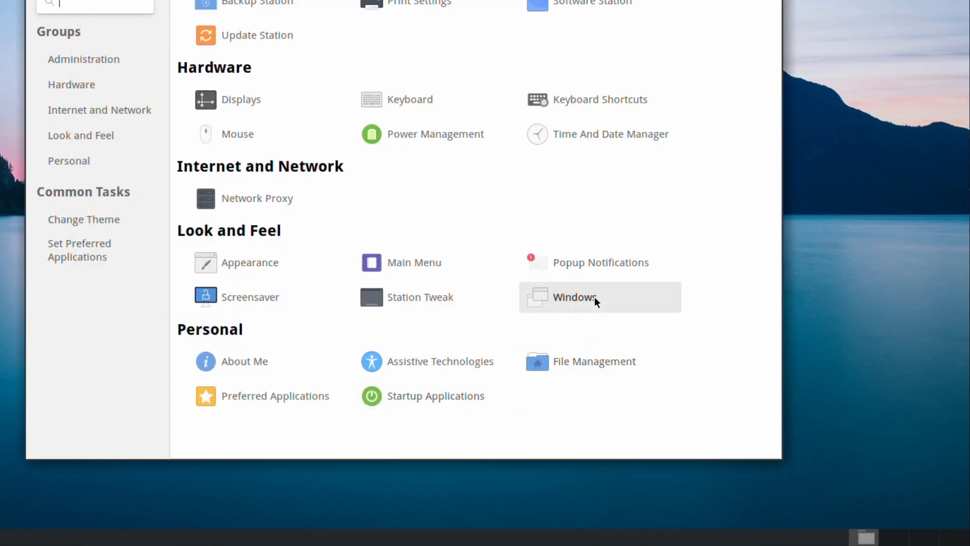
In Station Tweak, enable the Computer, Home, Bin and Network Servers desktop icons, then view Interface.
{"action": "left_click", "coordinate": [436, 298]}
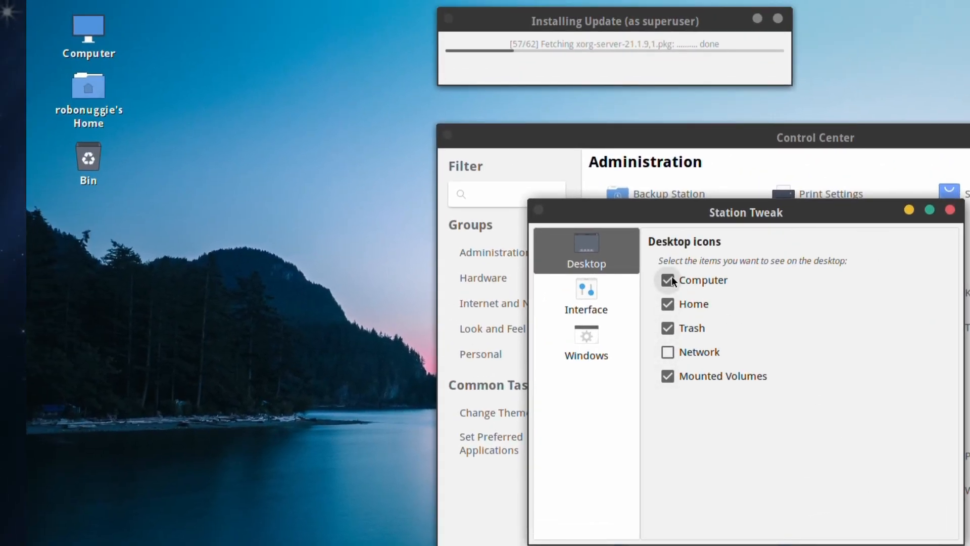
{"action": "left_click", "coordinate": [668, 280]}
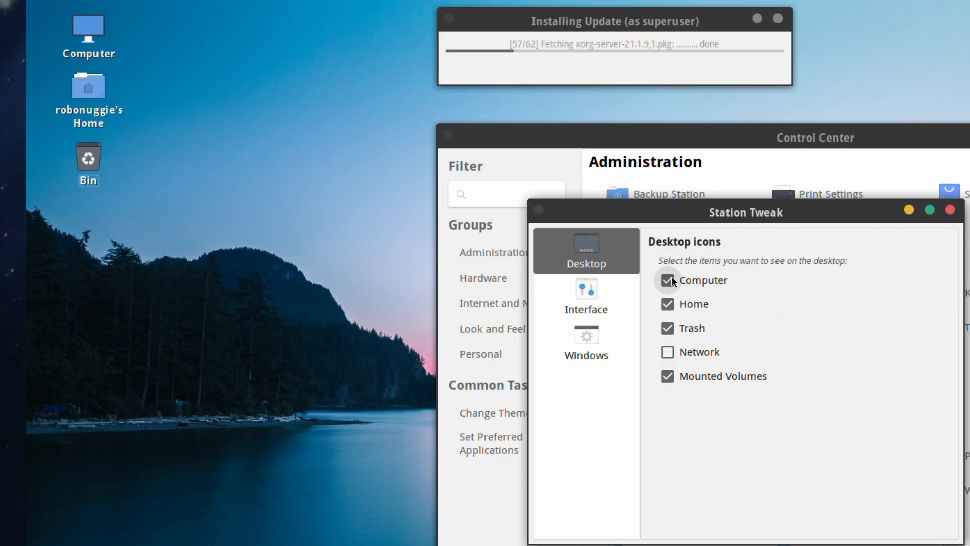
{"action": "left_click", "coordinate": [672, 302]}
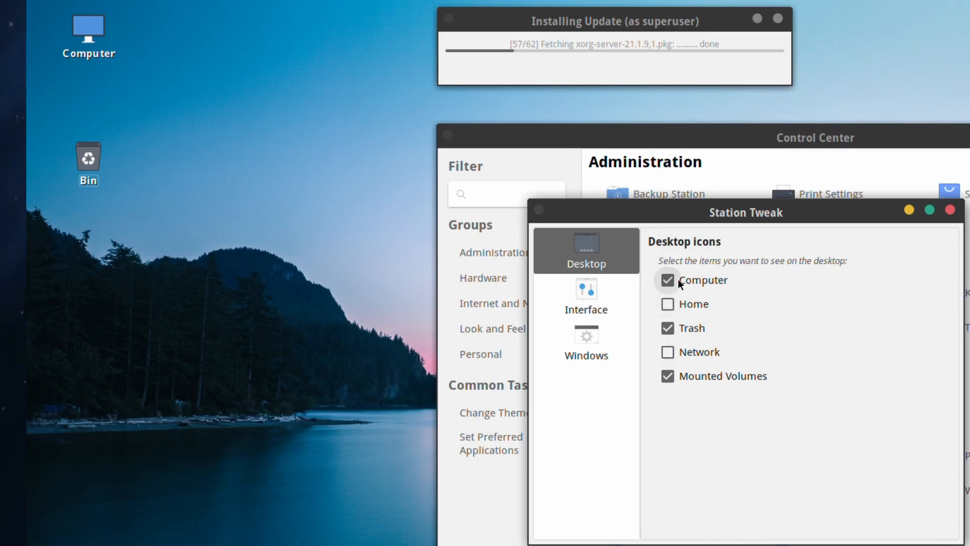
{"action": "left_click", "coordinate": [674, 280]}
{"action": "left_click", "coordinate": [678, 329]}
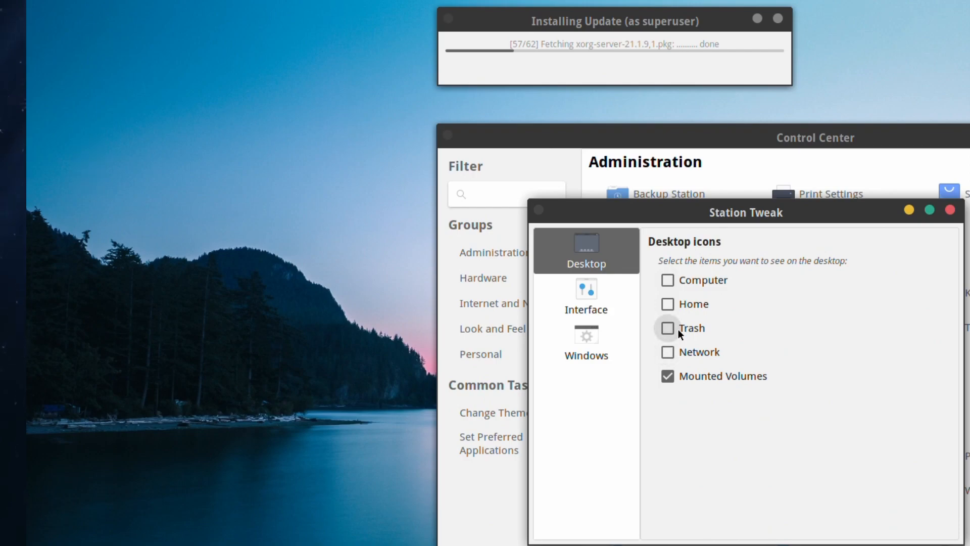
{"action": "left_click", "coordinate": [663, 276]}
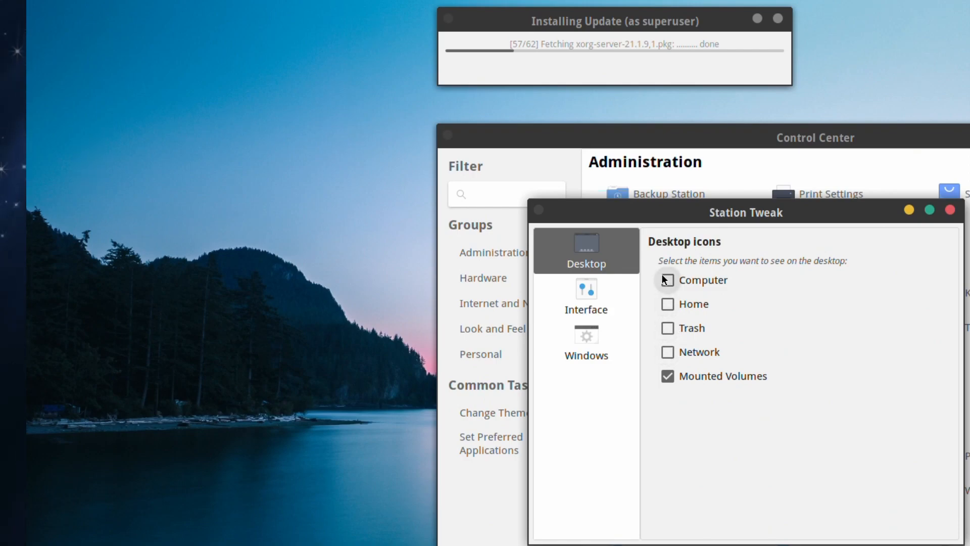
{"action": "left_click", "coordinate": [671, 333]}
{"action": "left_click", "coordinate": [671, 349]}
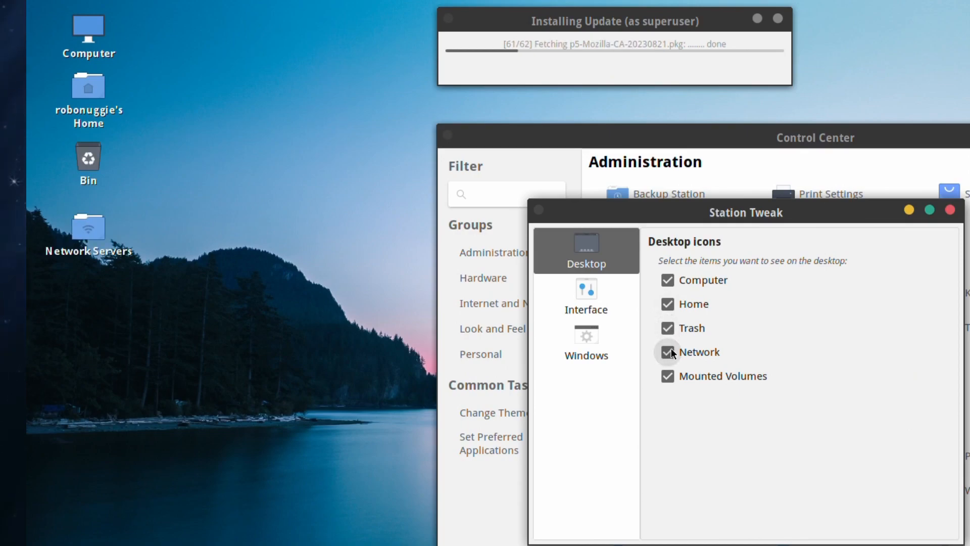
{"action": "left_click", "coordinate": [672, 348]}
{"action": "left_click", "coordinate": [672, 349]}
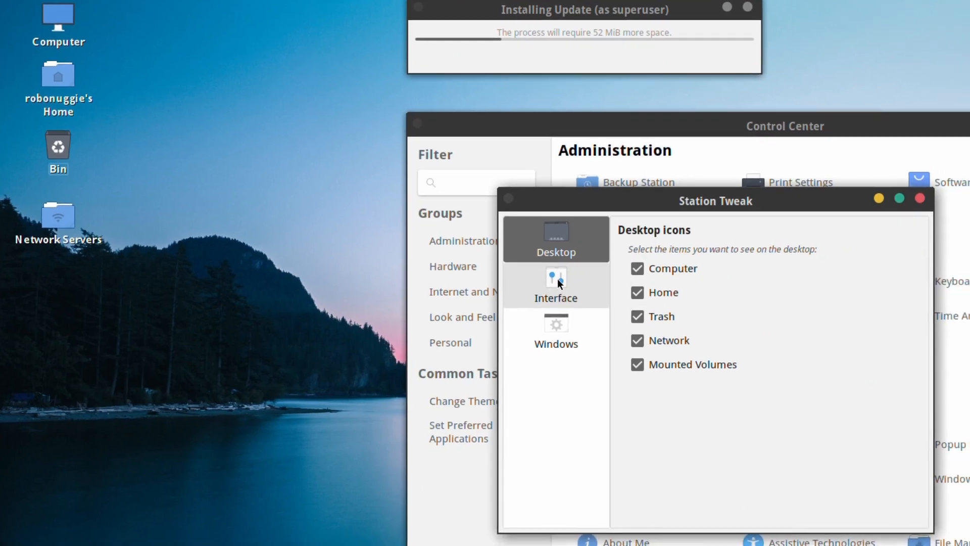
{"action": "left_click", "coordinate": [560, 283]}
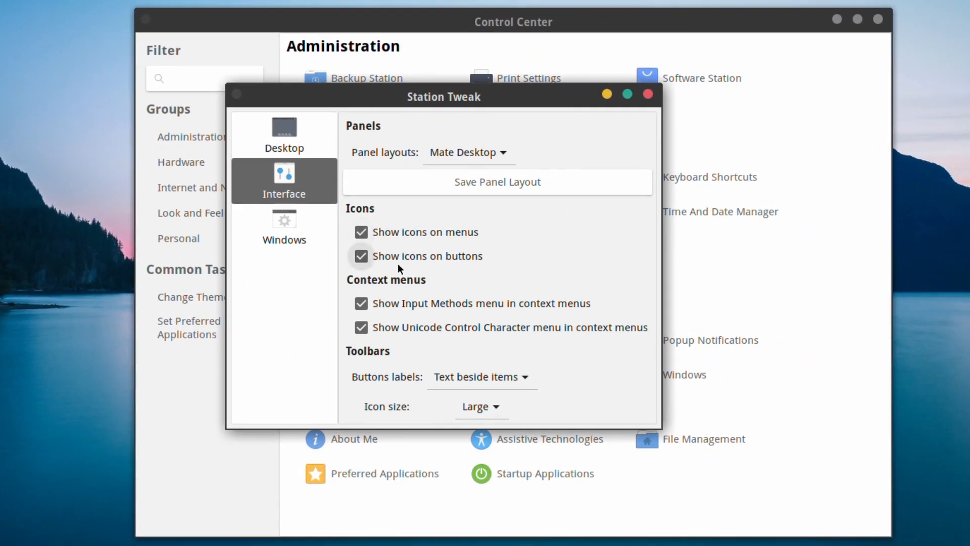
Toggle menu icons off and back on, then switch the panel layout to Windowy.
{"action": "left_click", "coordinate": [373, 229]}
{"action": "left_click", "coordinate": [373, 230]}
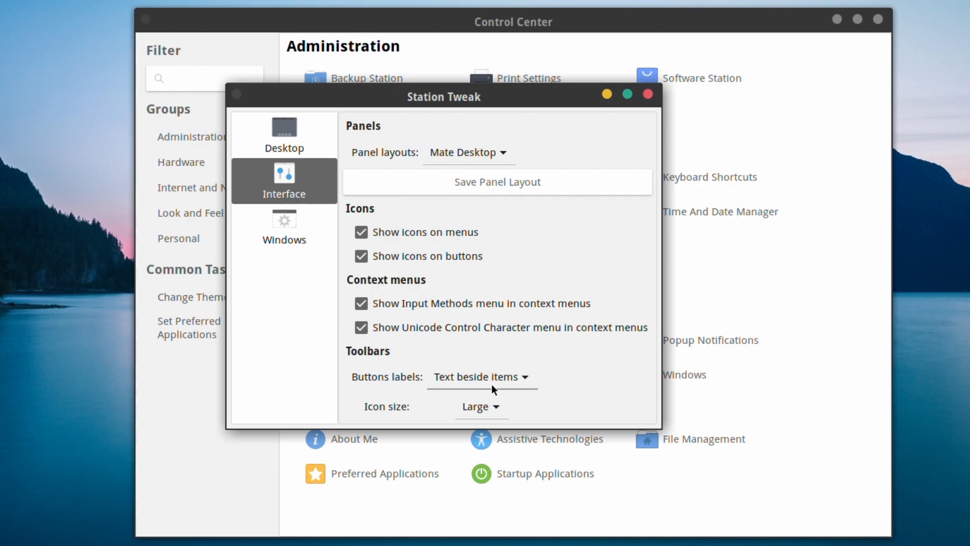
{"action": "left_click", "coordinate": [476, 151]}
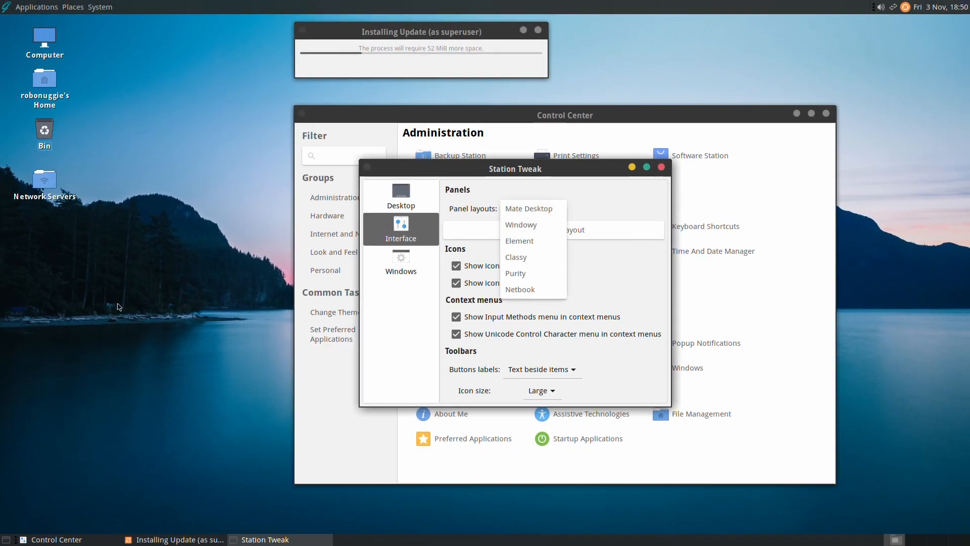
{"action": "left_click", "coordinate": [118, 303]}
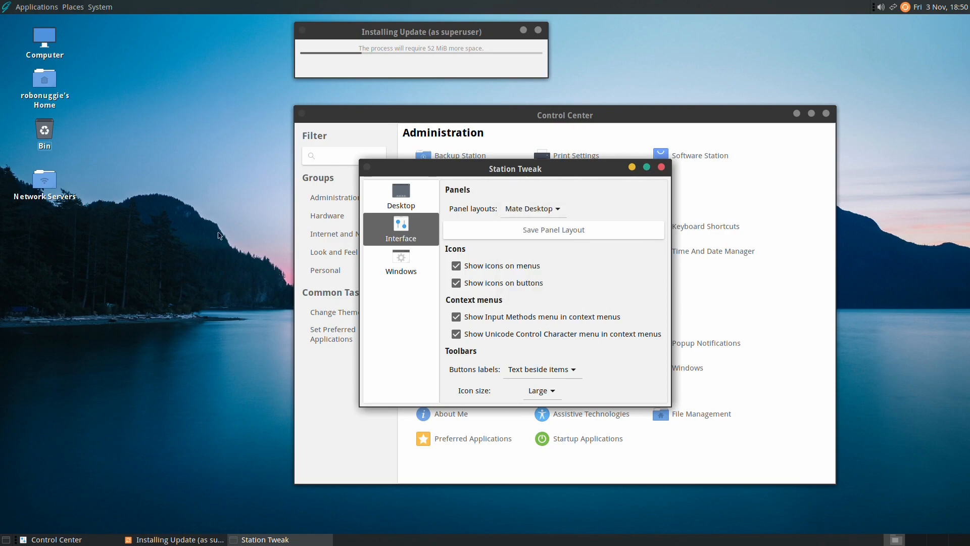
{"action": "left_click", "coordinate": [523, 213]}
{"action": "left_click", "coordinate": [522, 221]}
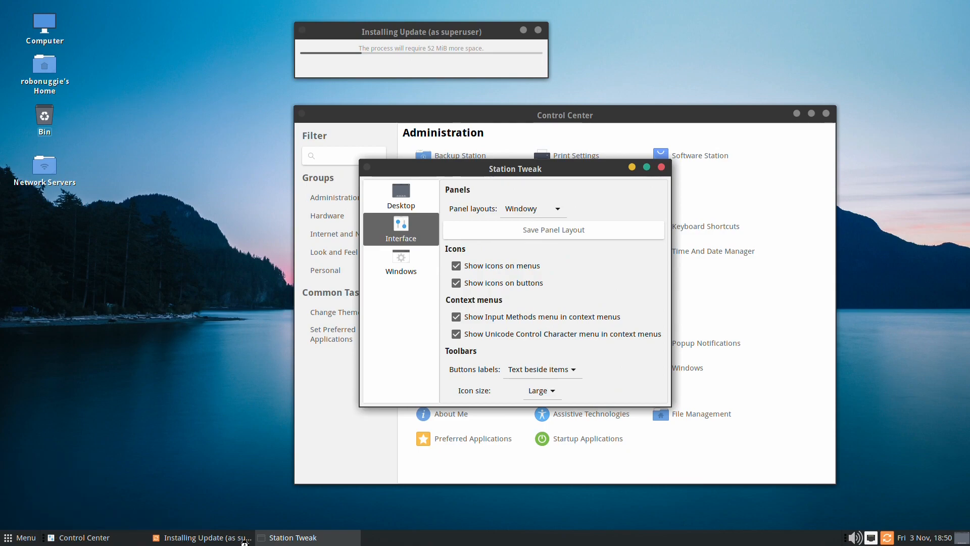
Open the applications menu, view all installed applications, then close it.
{"action": "left_click", "coordinate": [11, 538]}
{"action": "left_click", "coordinate": [12, 538]}
{"action": "left_click", "coordinate": [11, 539]}
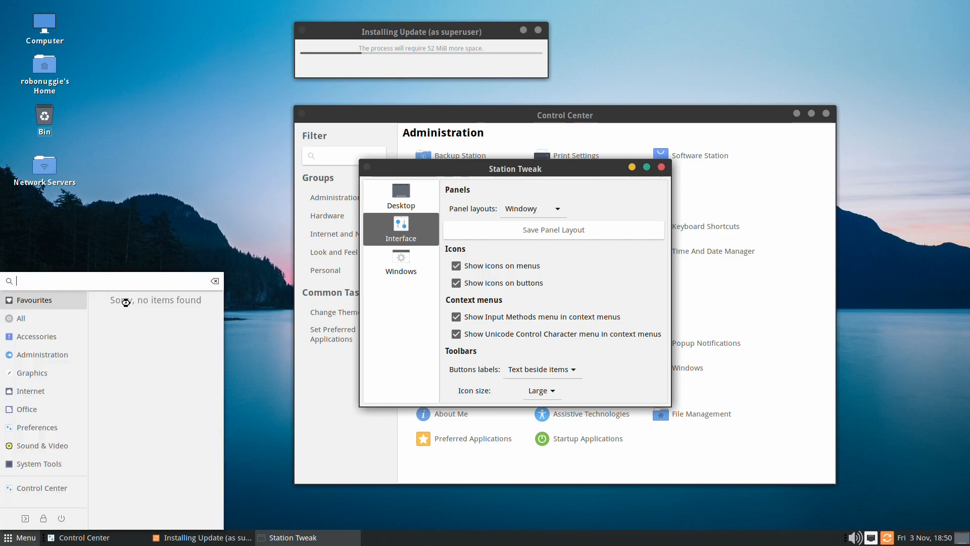
{"action": "left_click", "coordinate": [32, 318]}
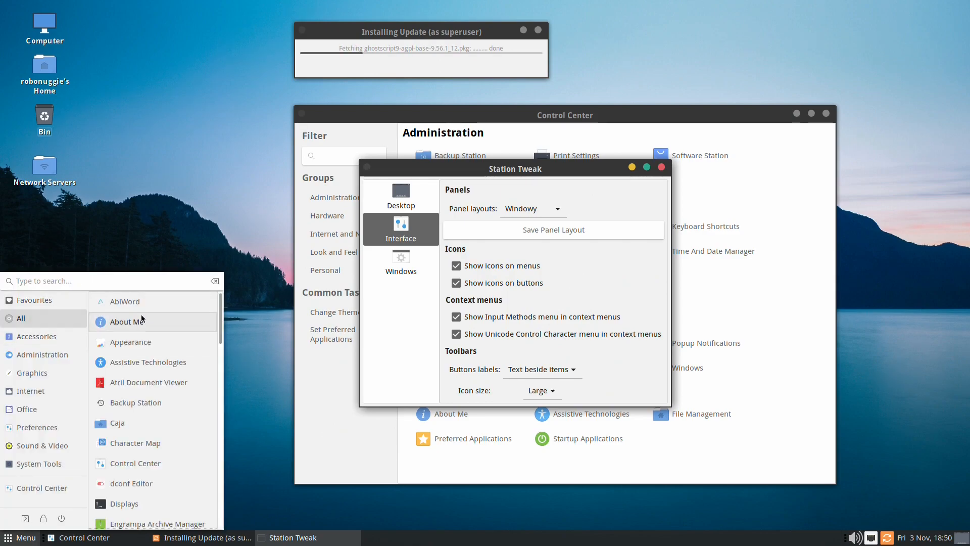
{"action": "left_click", "coordinate": [259, 327]}
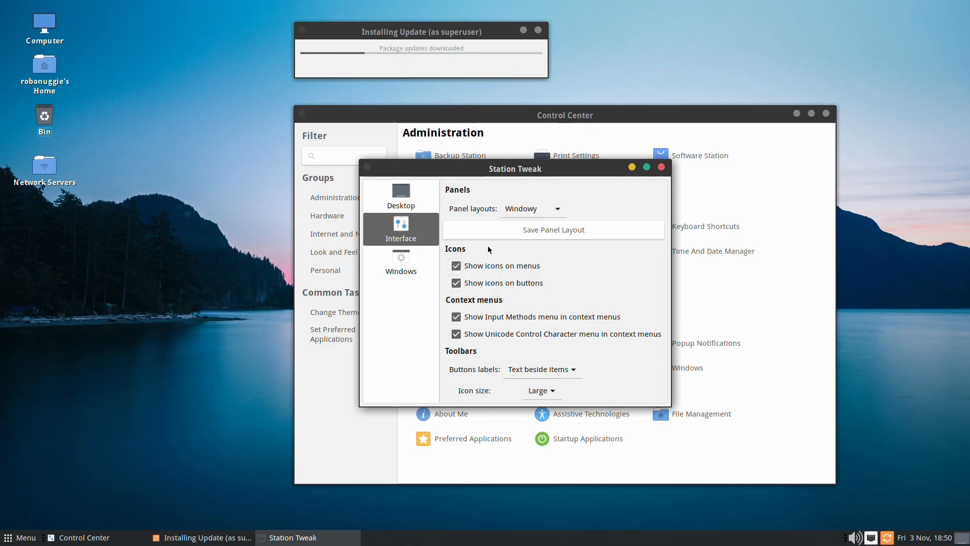
Apply the Element panel layout, then switch to the Classy layout.
{"action": "left_click", "coordinate": [511, 209]}
{"action": "left_click", "coordinate": [515, 223]}
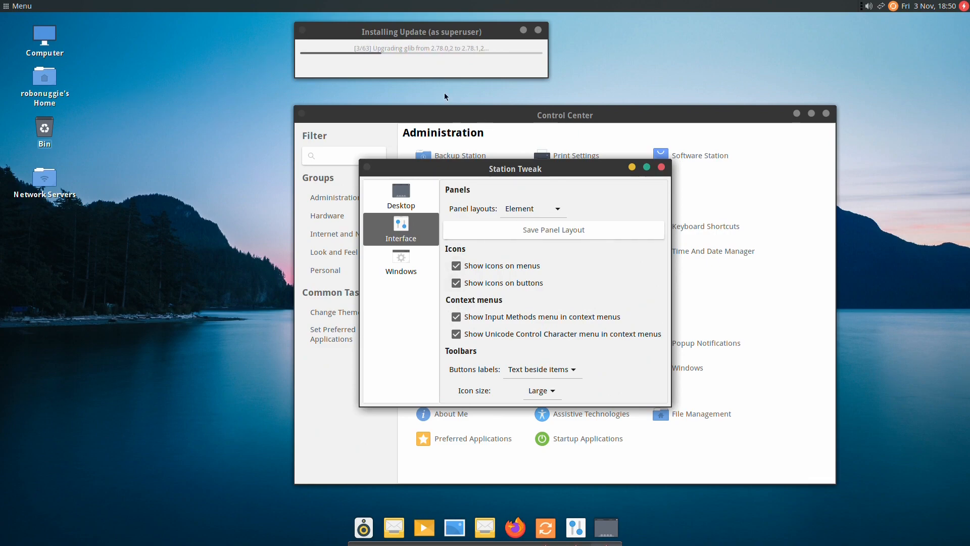
{"action": "left_click", "coordinate": [514, 213]}
{"action": "left_click", "coordinate": [515, 218]}
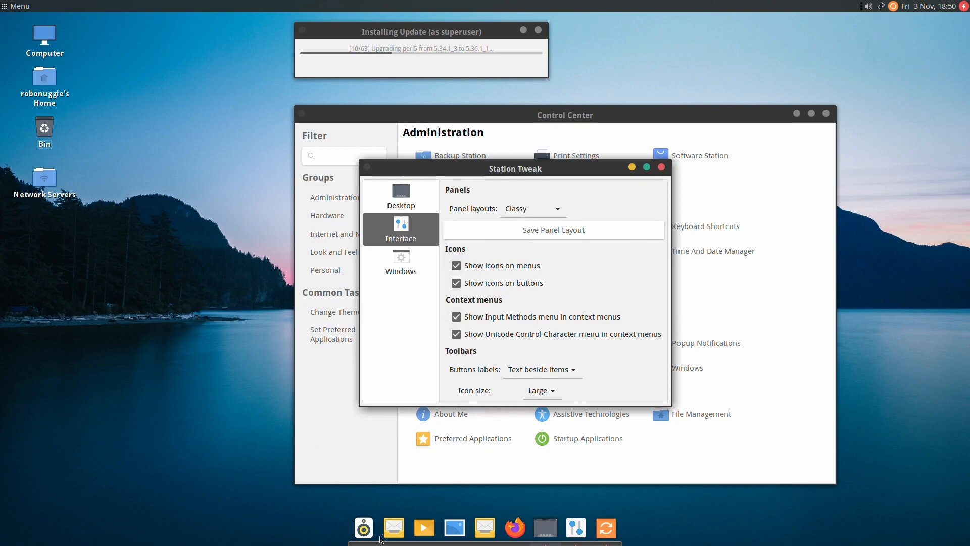
Open and close the full-screen applications menu from the new top bar.
{"action": "left_click", "coordinate": [19, 6]}
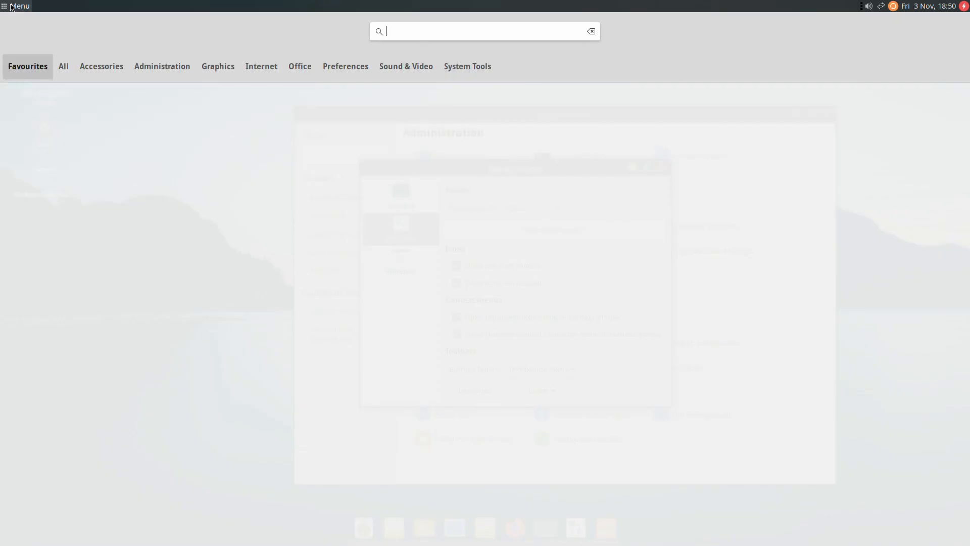
{"action": "left_click", "coordinate": [11, 6]}
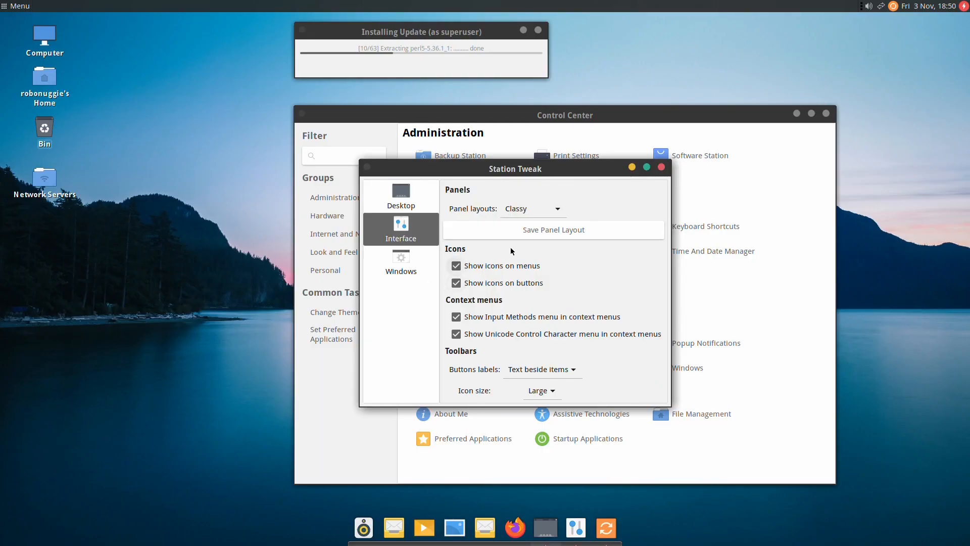
{"action": "left_click", "coordinate": [530, 211]}
Try the Purity and then Netbook panel layouts, checking the applications menu.
{"action": "left_click", "coordinate": [523, 223]}
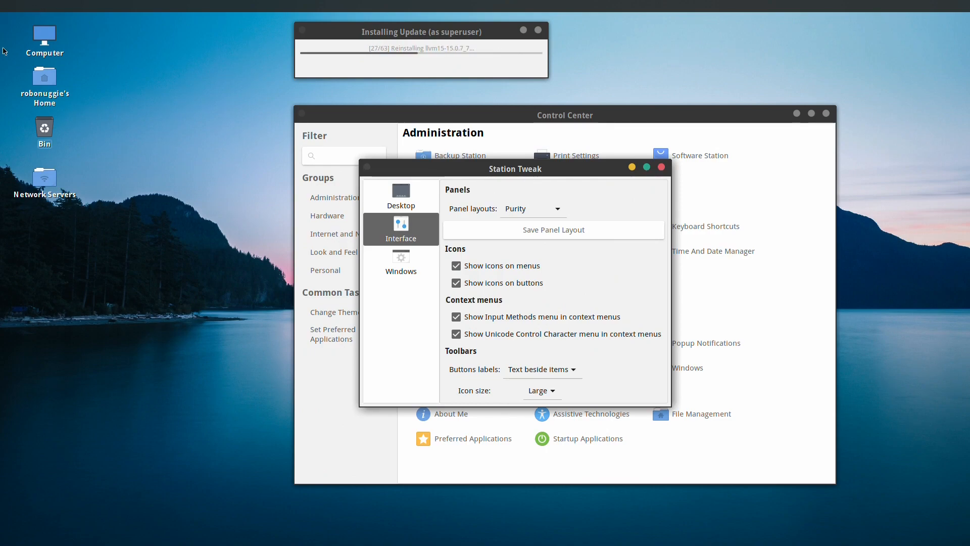
{"action": "left_click", "coordinate": [528, 213]}
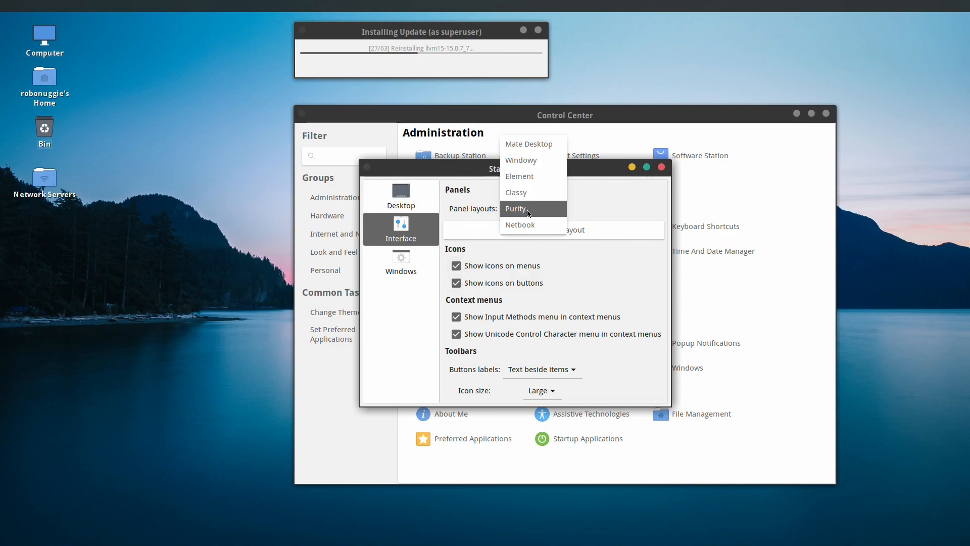
{"action": "left_click", "coordinate": [527, 209]}
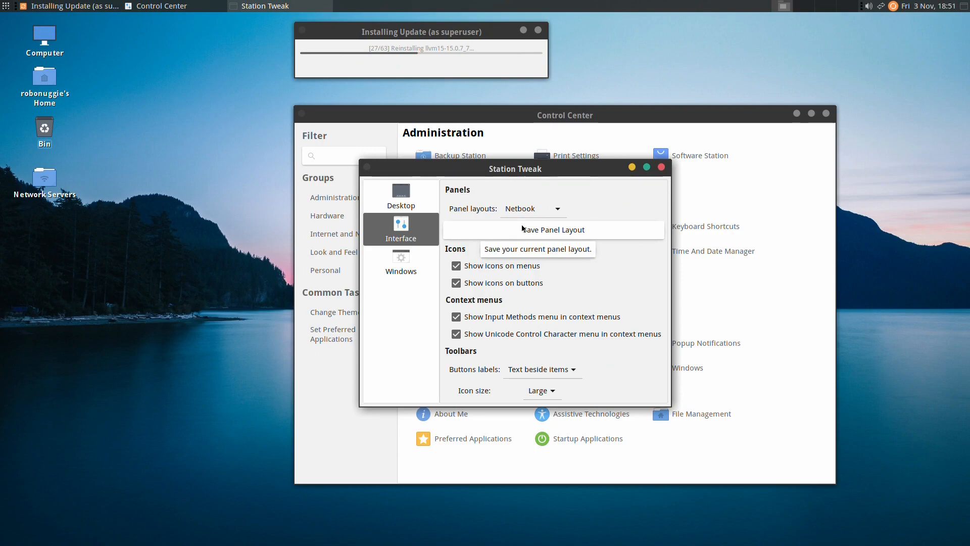
{"action": "left_click", "coordinate": [6, 6]}
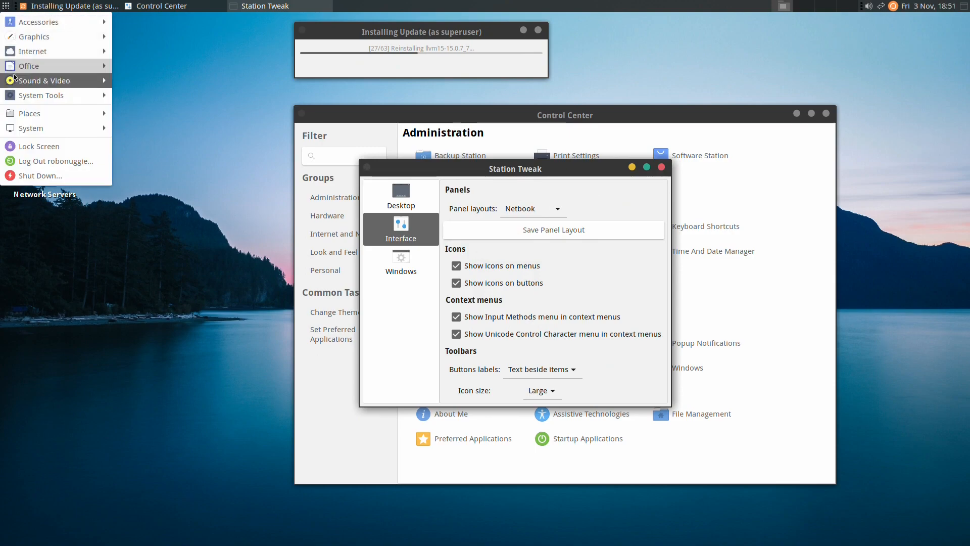
{"action": "left_click", "coordinate": [258, 152]}
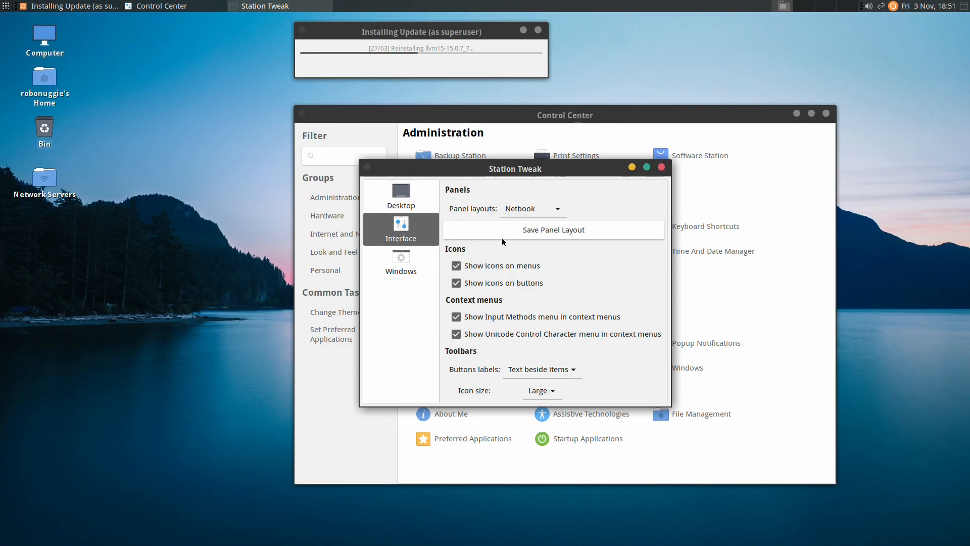
Restore the Mate Desktop panel layout and show Station Tweak's Windows settings.
{"action": "left_click", "coordinate": [519, 209]}
{"action": "left_click", "coordinate": [524, 128]}
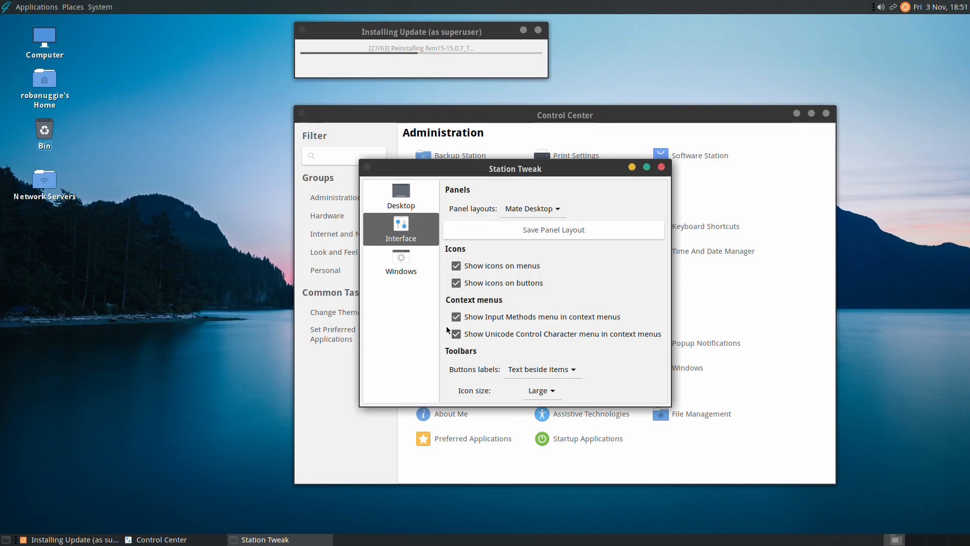
{"action": "left_click", "coordinate": [397, 263]}
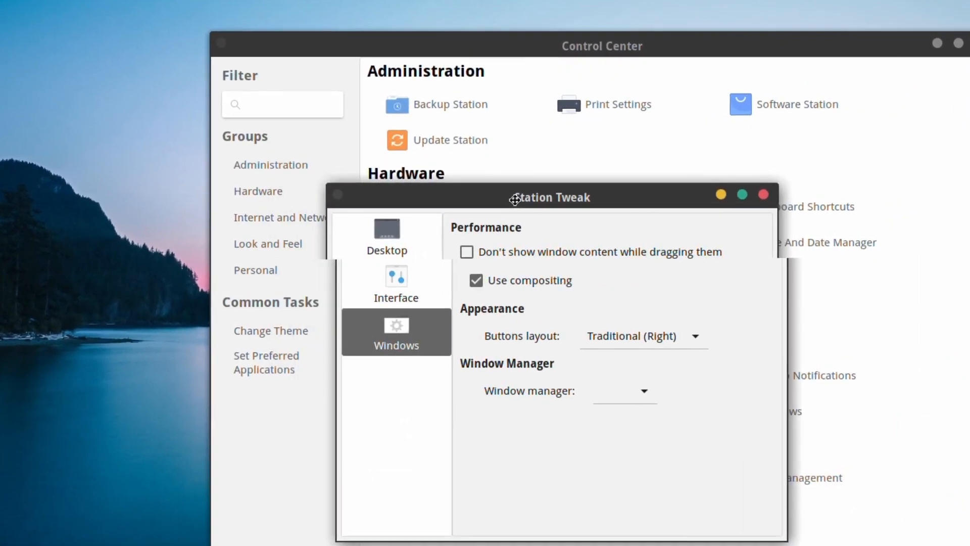
Test window moving with contents hidden and with compositing off, then re-enable compositing.
{"action": "left_click_drag", "start_coordinate": [490, 169], "coordinate": [445, 170]}
{"action": "left_click_drag", "start_coordinate": [428, 125], "coordinate": [492, 150]}
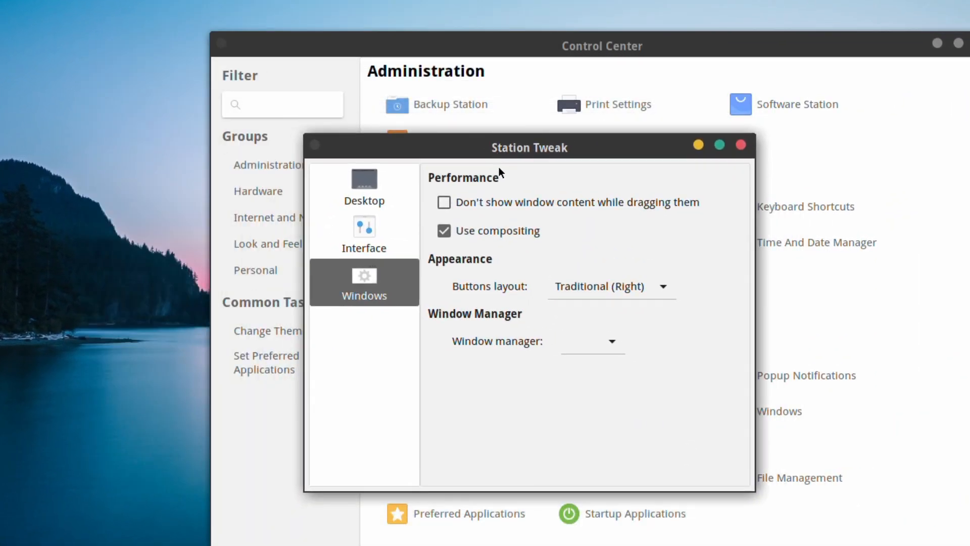
{"action": "left_click", "coordinate": [459, 202]}
{"action": "left_click_drag", "start_coordinate": [493, 153], "coordinate": [477, 120]}
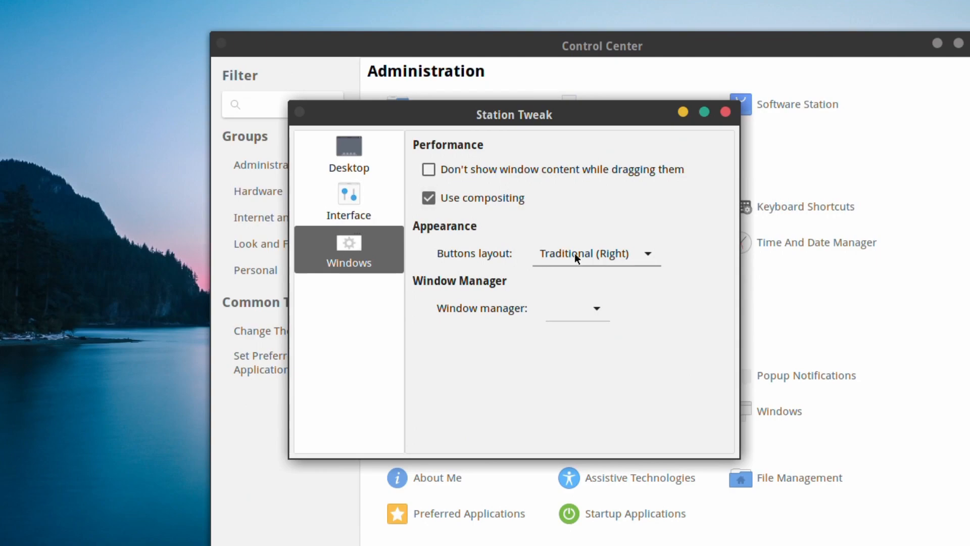
{"action": "left_click", "coordinate": [440, 195]}
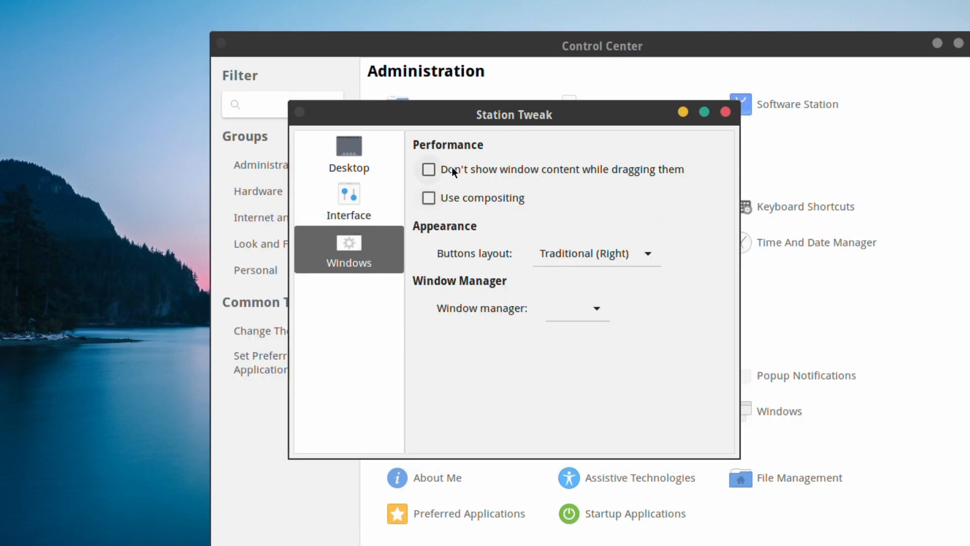
{"action": "left_click_drag", "start_coordinate": [477, 115], "coordinate": [439, 115]}
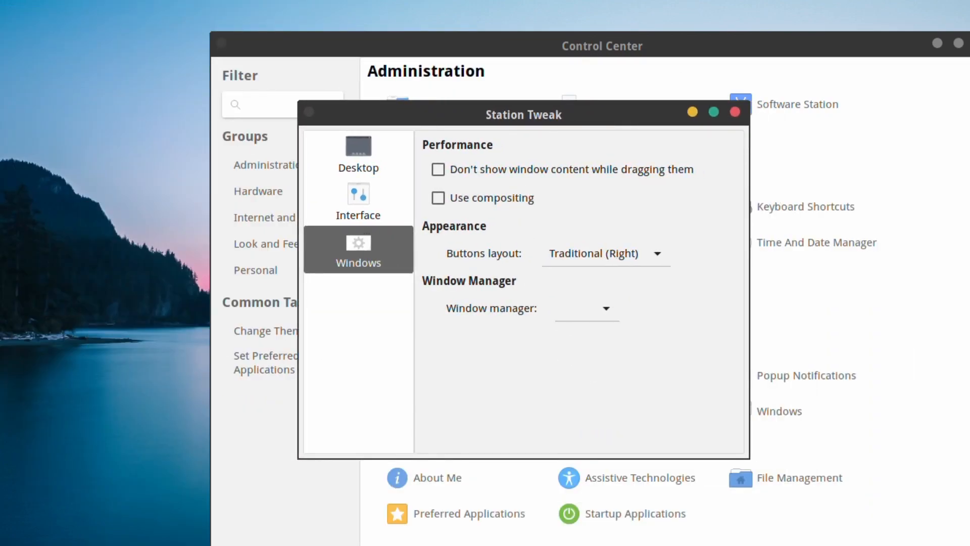
{"action": "left_click", "coordinate": [496, 199]}
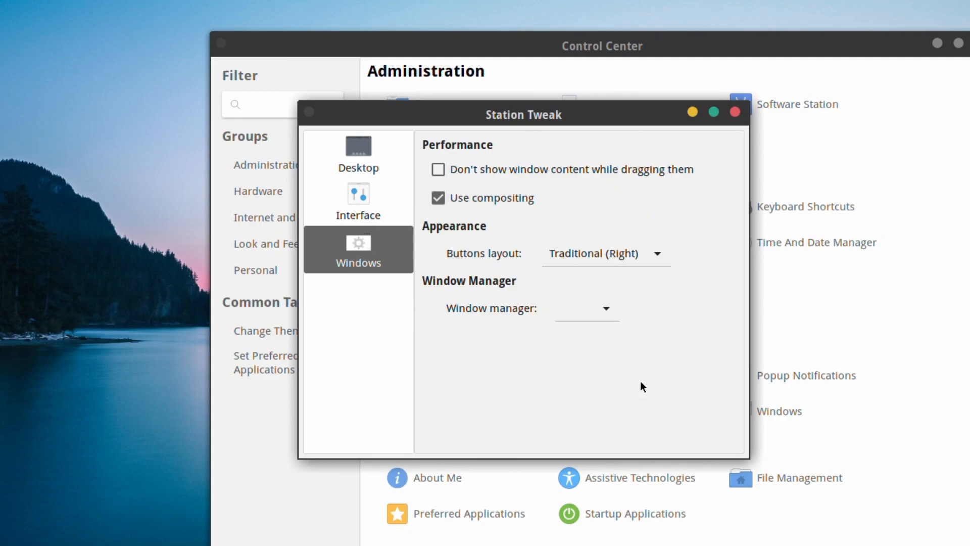
Set buttons layout to Traditional (Right), choose Marco as window manager, and close Station Tweak.
{"action": "left_click", "coordinate": [622, 256]}
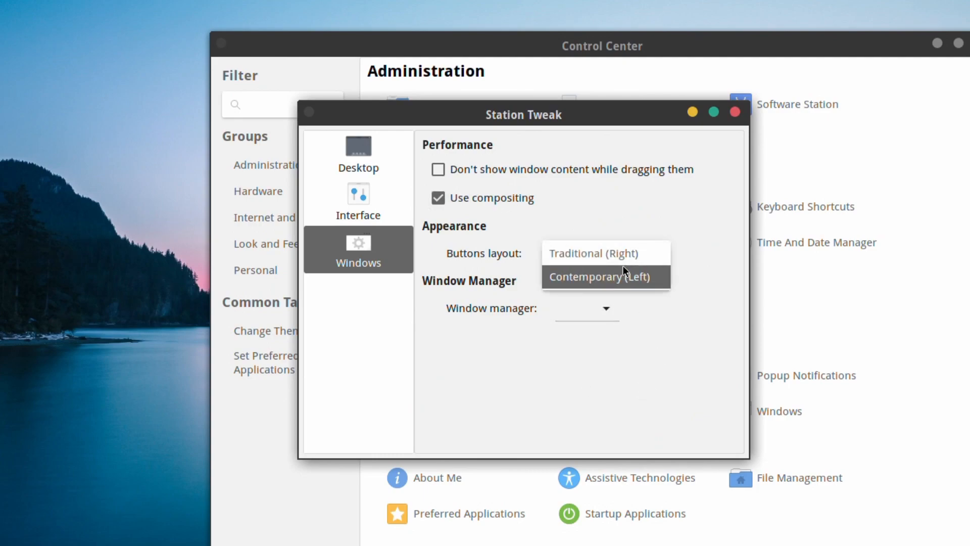
{"action": "left_click", "coordinate": [623, 266]}
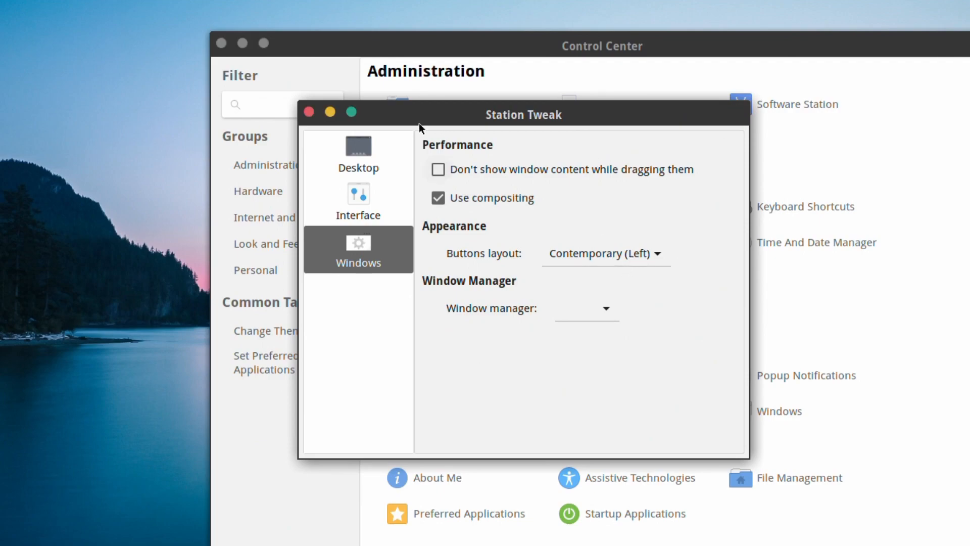
{"action": "left_click", "coordinate": [607, 257]}
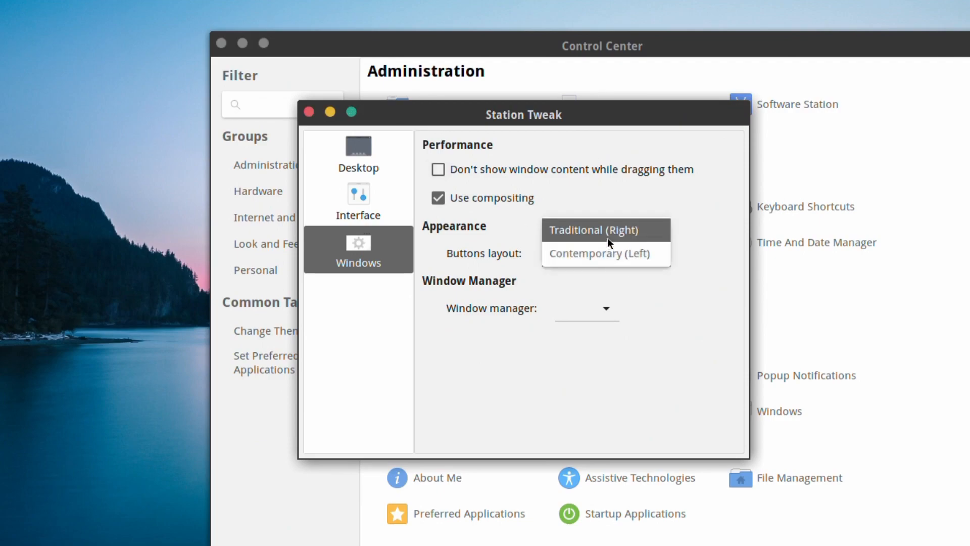
{"action": "left_click", "coordinate": [608, 236]}
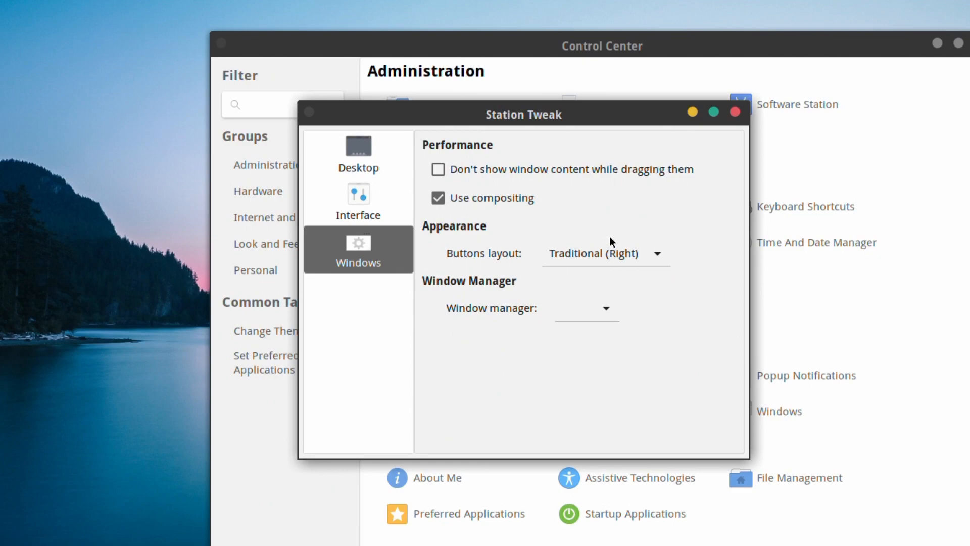
{"action": "left_click", "coordinate": [593, 308]}
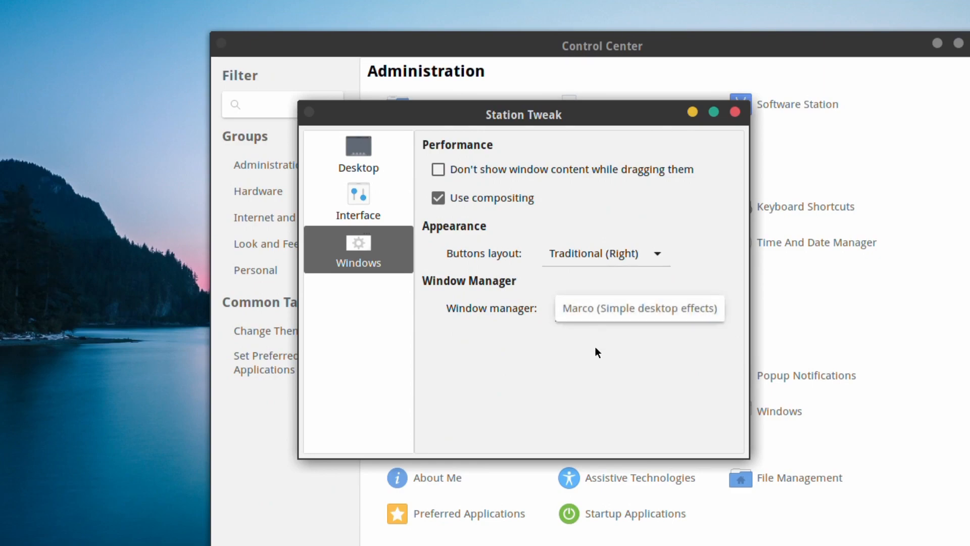
{"action": "left_click", "coordinate": [599, 360]}
{"action": "left_click", "coordinate": [606, 303]}
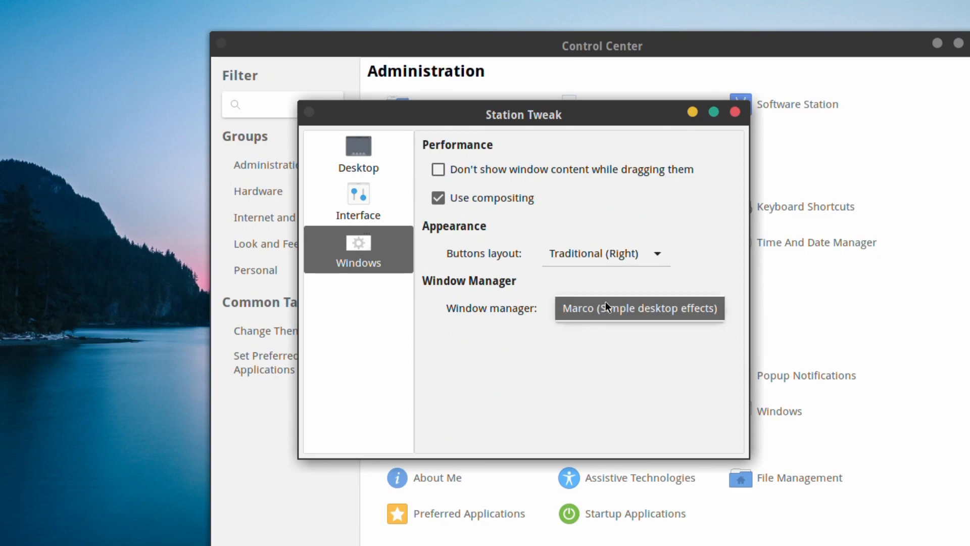
{"action": "left_click", "coordinate": [604, 305]}
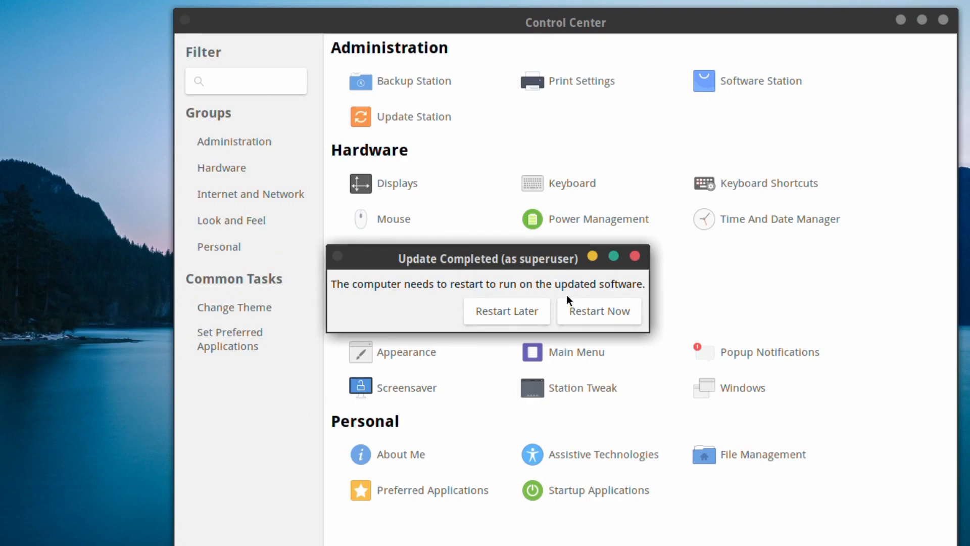
Choose Restart Now in the Update Completed dialog to reboot with the updates.
{"action": "left_click", "coordinate": [608, 308]}
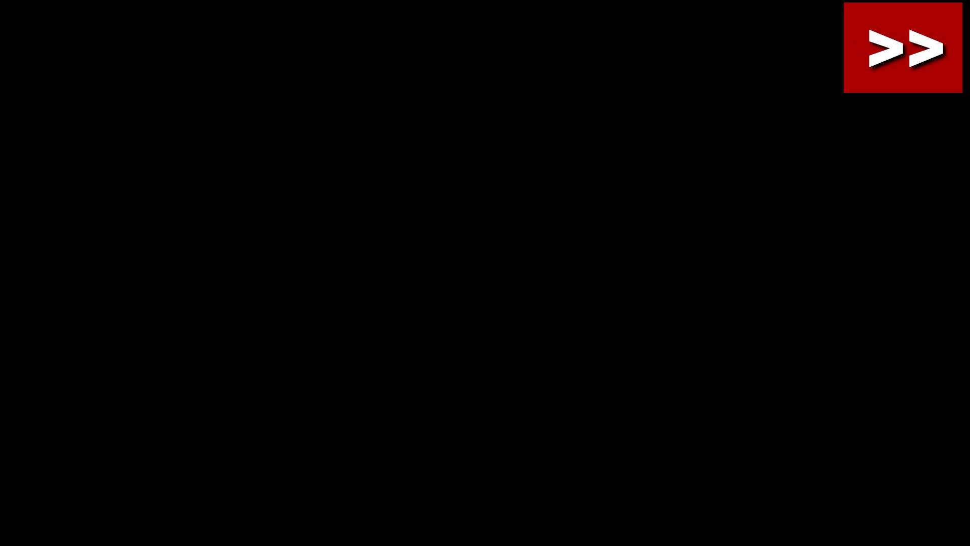
Log back in and open Software Station, authenticating with the account password.
{"action": "type", "text": "********"}
{"action": "key", "text": "Return"}
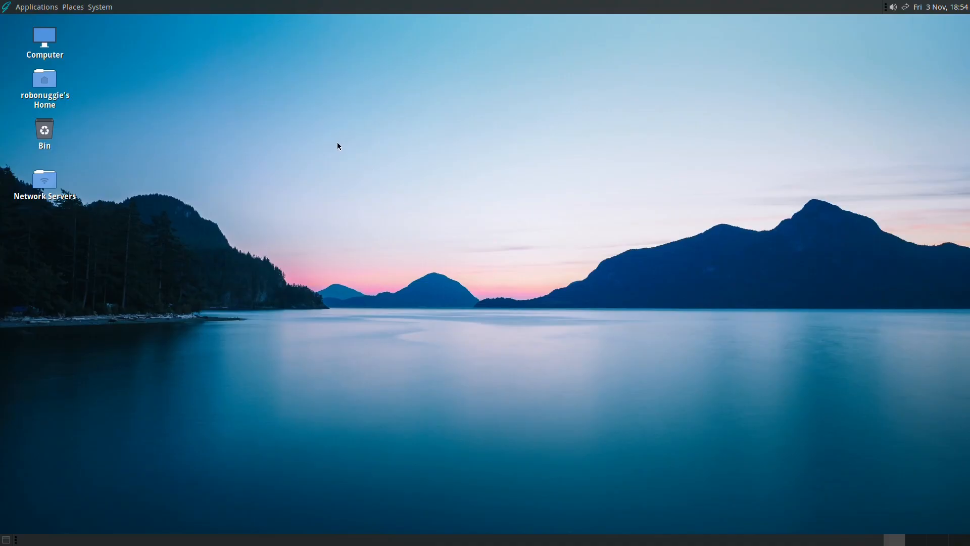
{"action": "left_click", "coordinate": [100, 7]}
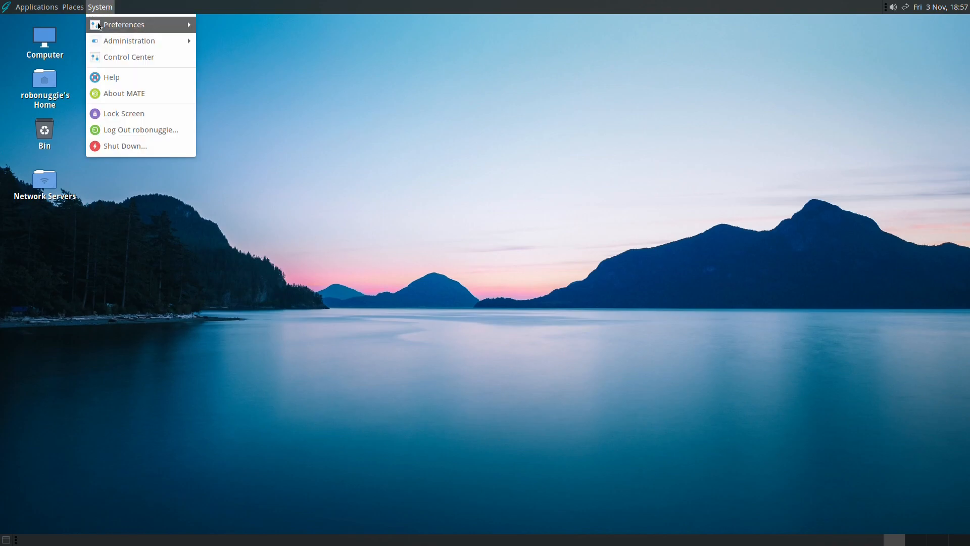
{"action": "mouse_move", "coordinate": [93, 43]}
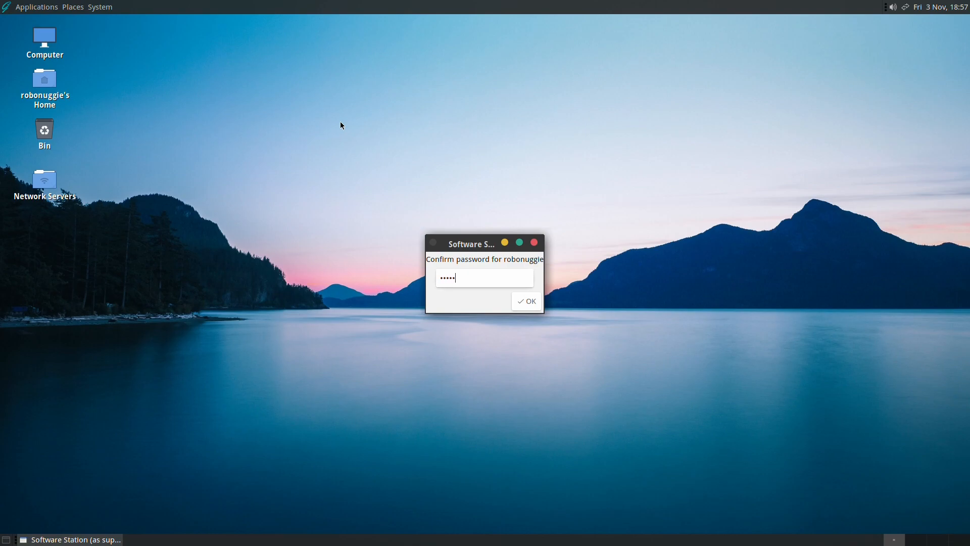
{"action": "key", "text": "Return"}
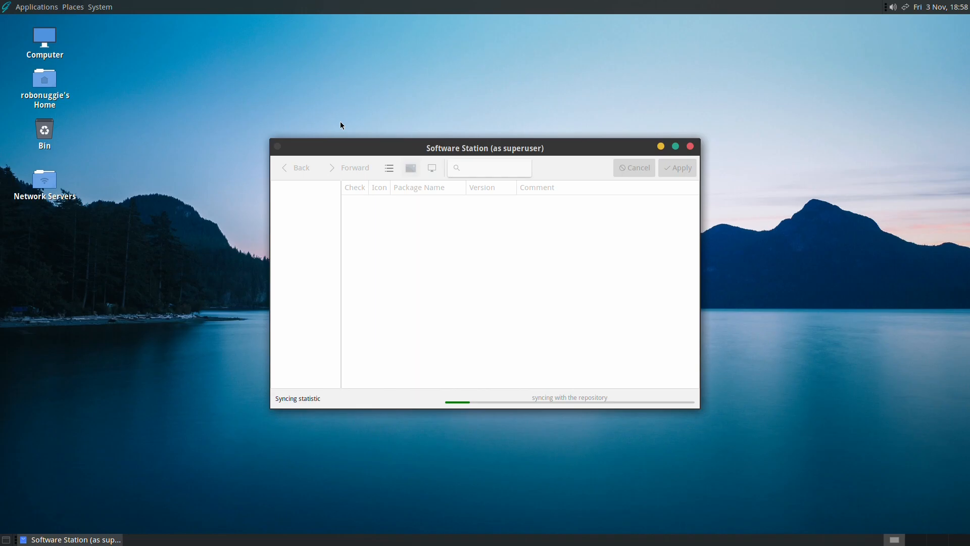
Browse package categories, search for inkscape and simplesc, and confirm installing 370 new packages.
{"action": "left_click", "coordinate": [221, 335]}
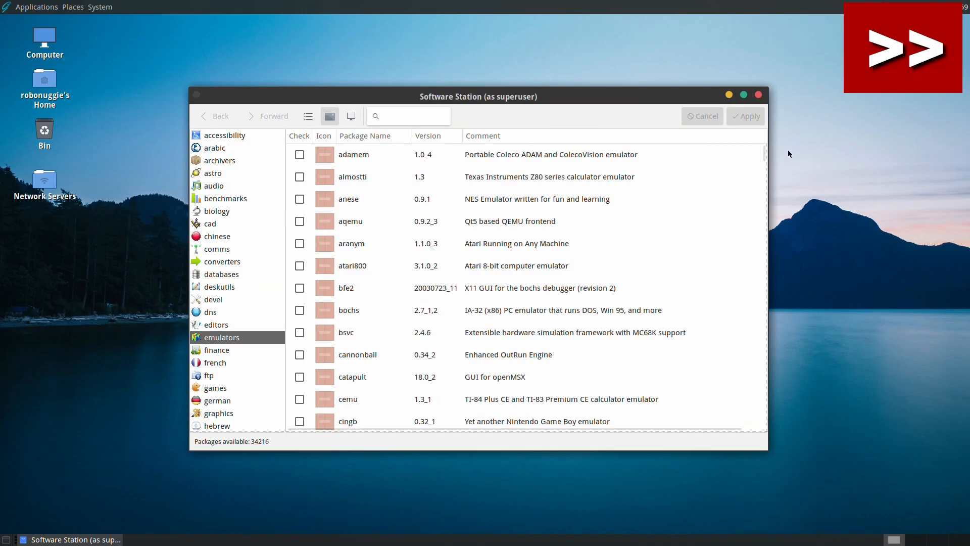
{"action": "scroll", "coordinate": [237, 303], "scroll_direction": "down", "scroll_amount": 4}
{"action": "left_click", "coordinate": [412, 116]}
{"action": "type", "text": "inkscape"}
{"action": "key", "text": "BackSpace"}
{"action": "key", "text": "BackSpace"}
{"action": "key", "text": "BackSpace"}
{"action": "key", "text": "BackSpace"}
{"action": "key", "text": "BackSpace"}
{"action": "key", "text": "BackSpace"}
{"action": "key", "text": "BackSpace"}
{"action": "key", "text": "BackSpace"}
{"action": "type", "text": "simplesc"}
{"action": "left_click", "coordinate": [219, 143]}
{"action": "scroll", "coordinate": [525, 288], "scroll_direction": "down", "scroll_amount": 5}
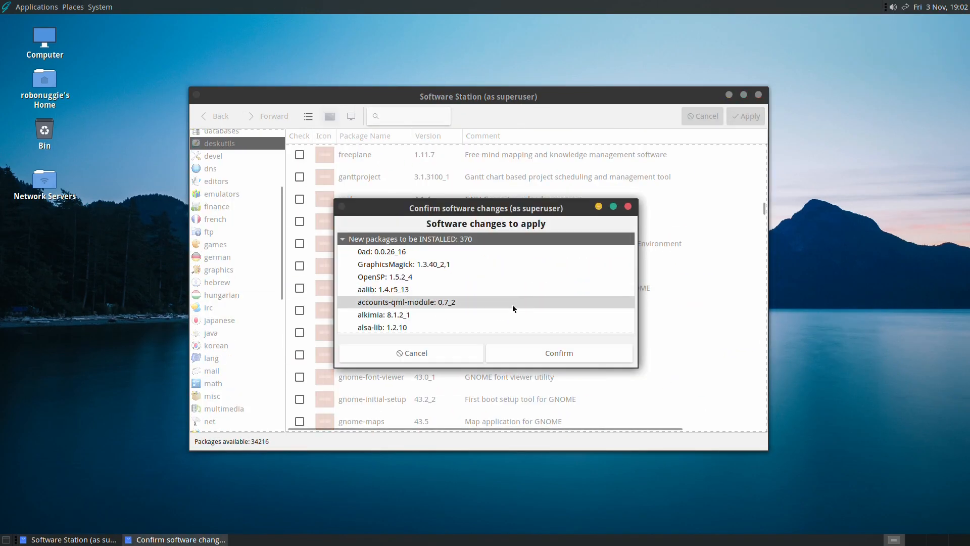
{"action": "left_click", "coordinate": [553, 354]}
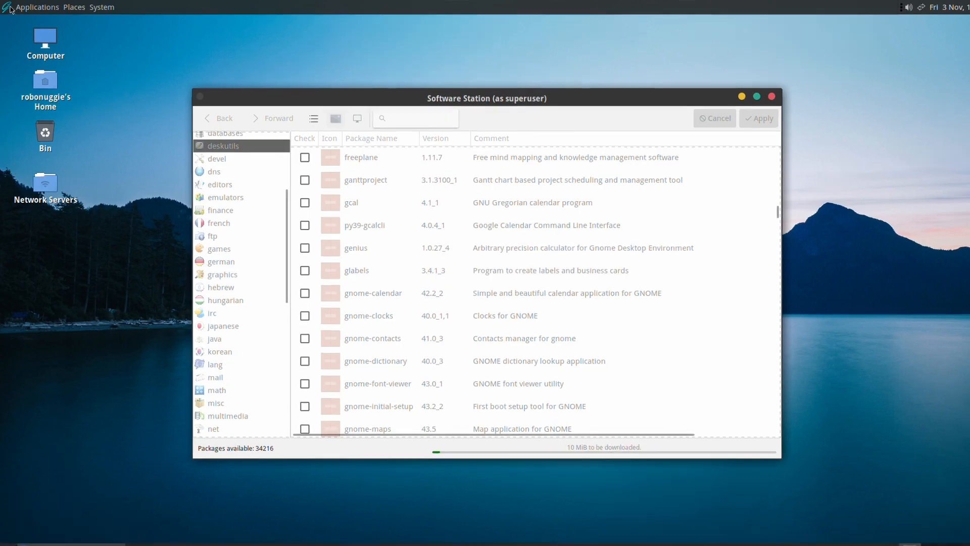
Launch MATE System Monitor from System Tools to view resource graphs, then quit it.
{"action": "left_click", "coordinate": [11, 9]}
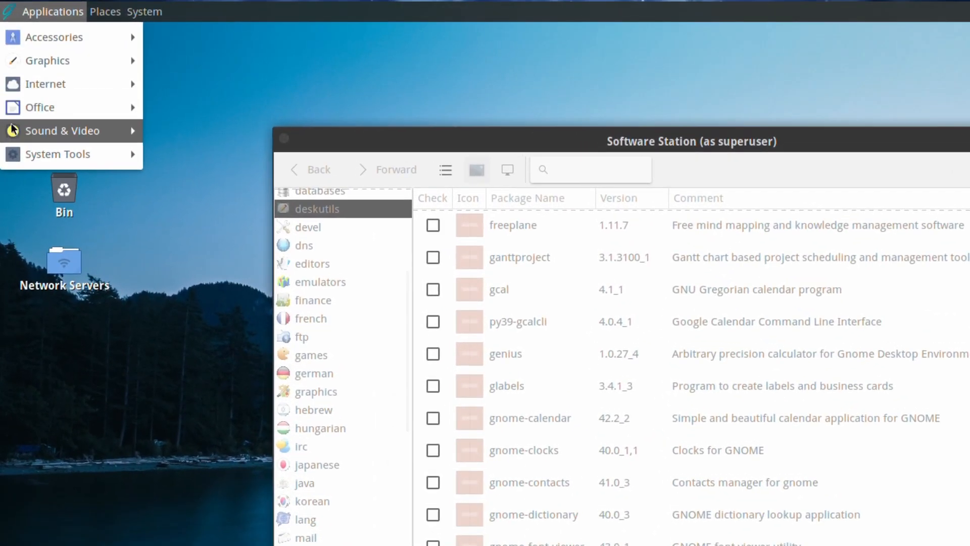
{"action": "mouse_move", "coordinate": [10, 91]}
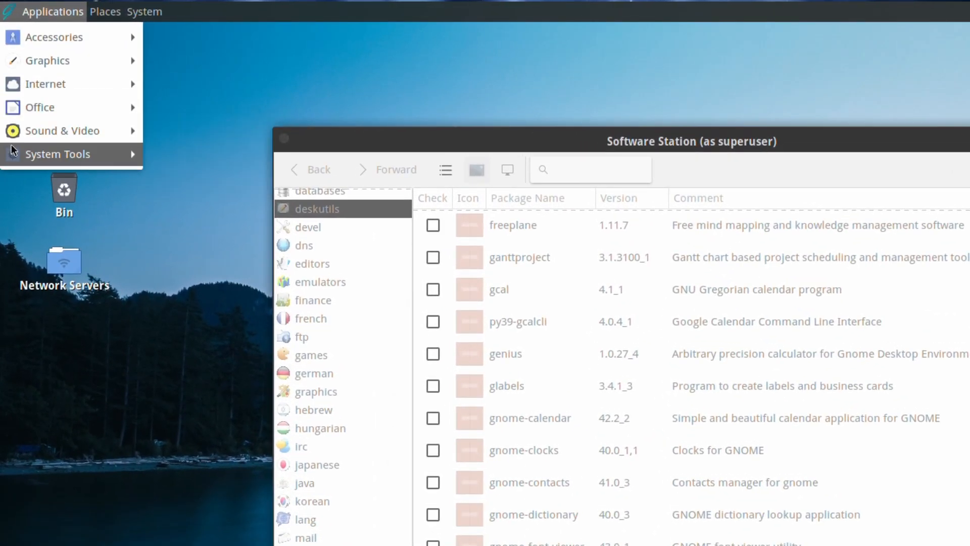
{"action": "mouse_move", "coordinate": [12, 149]}
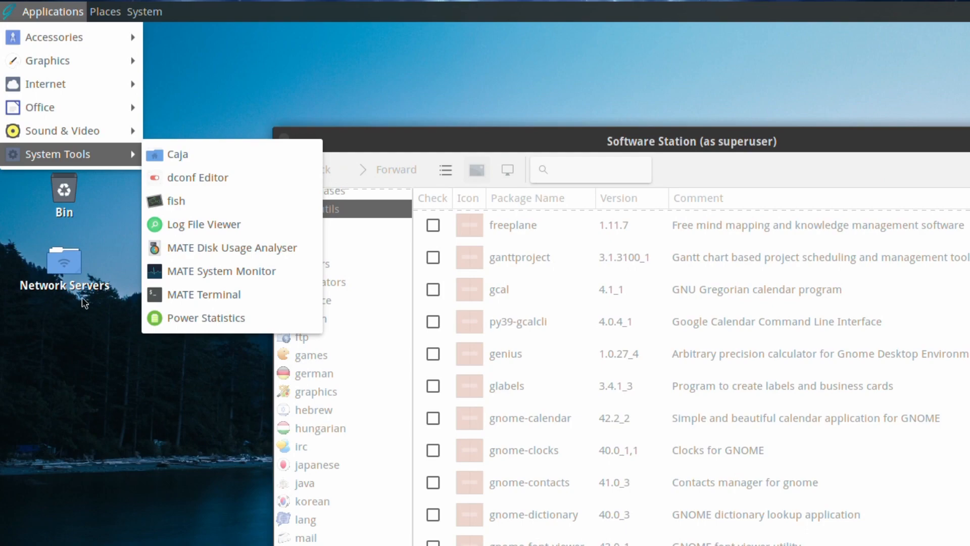
{"action": "left_click", "coordinate": [193, 278]}
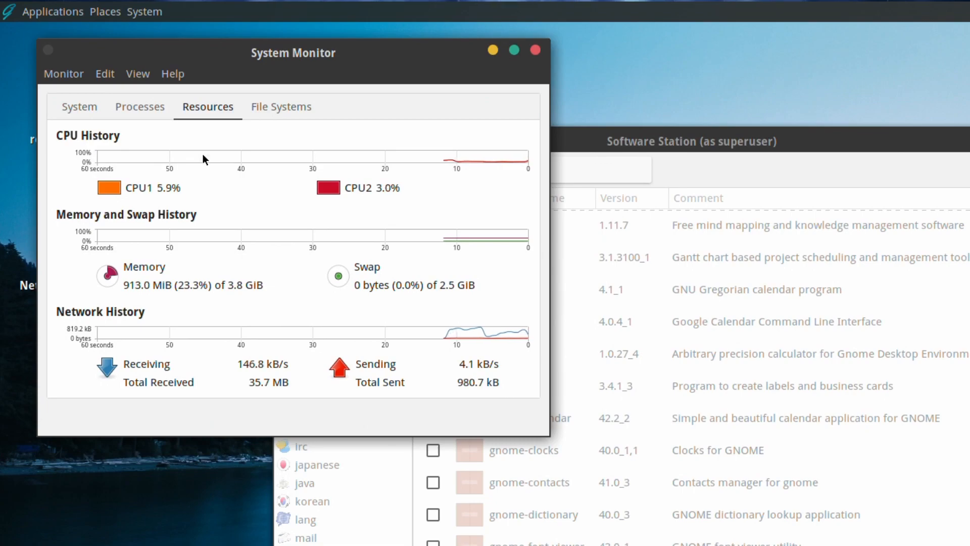
{"action": "key", "text": "ctrl+q"}
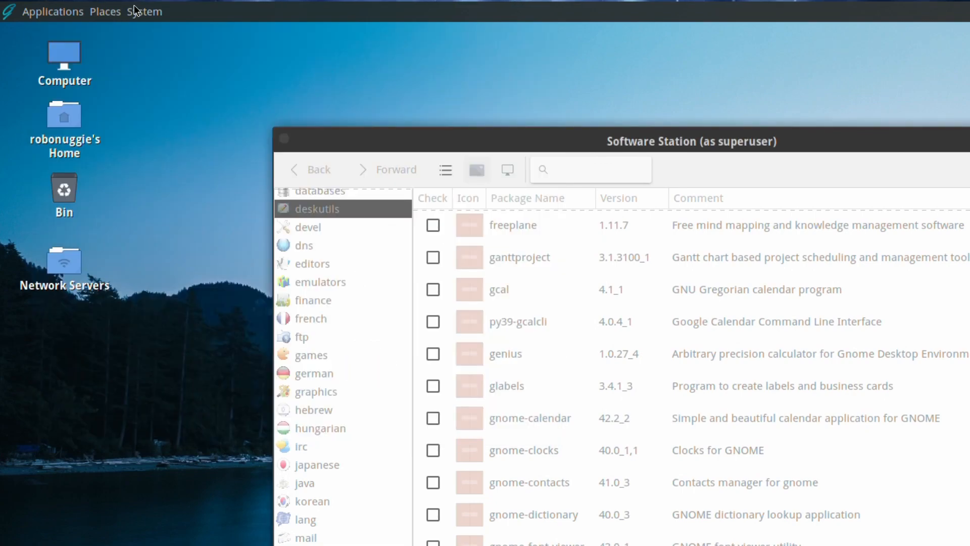
Open a MATE Terminal from the System Tools menu.
{"action": "left_click", "coordinate": [135, 10]}
{"action": "mouse_move", "coordinate": [31, 10]}
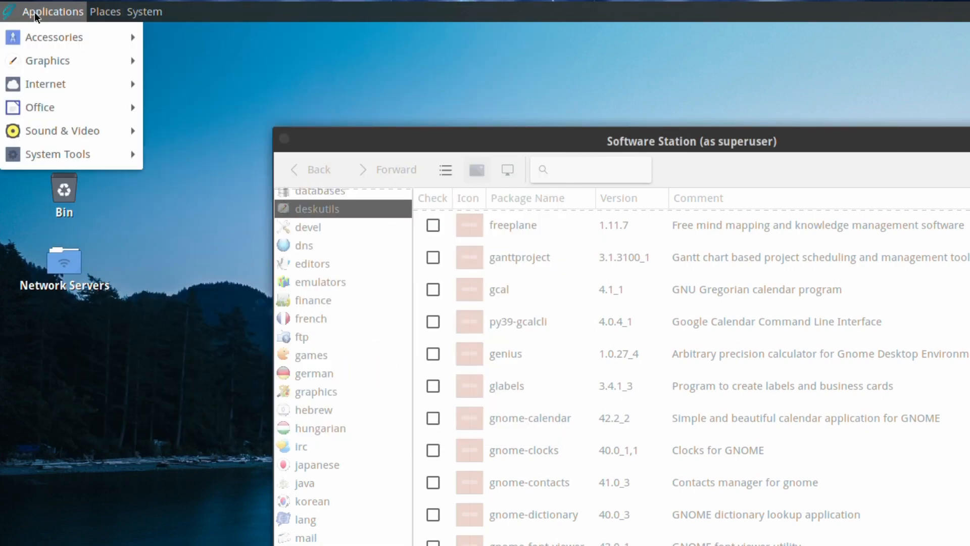
{"action": "mouse_move", "coordinate": [76, 154]}
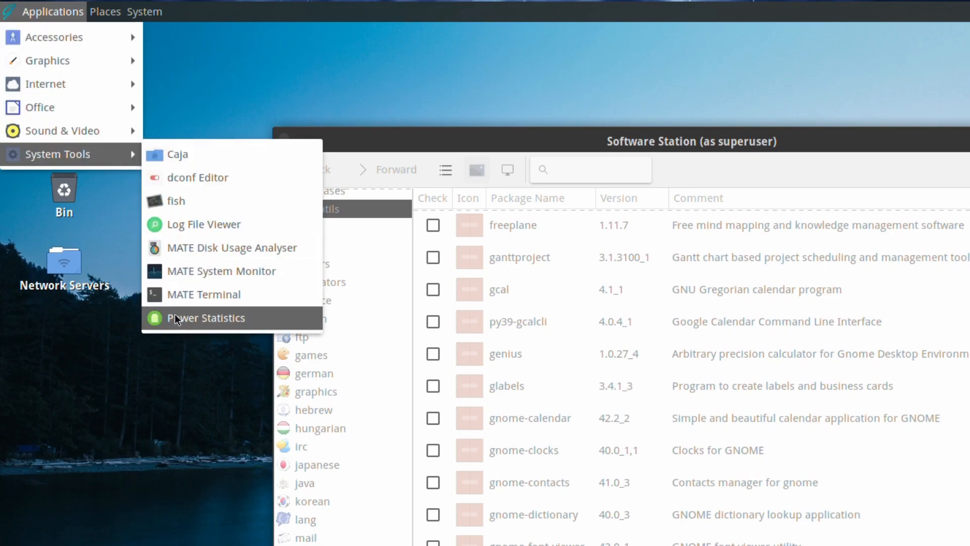
{"action": "left_click", "coordinate": [183, 297]}
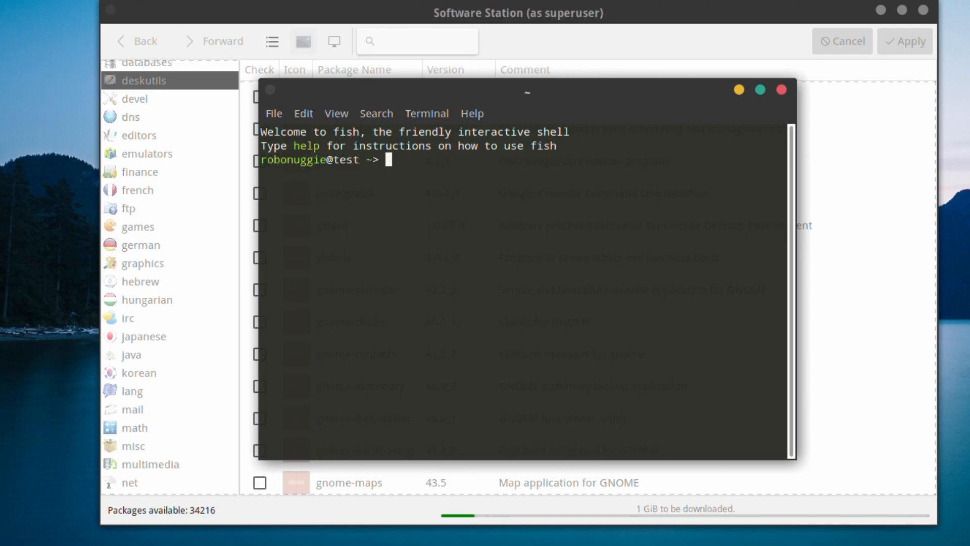
Run top, df and zfs list to view processes, disk usage and tank datasets, then close the terminal.
{"action": "key", "text": "Return"}
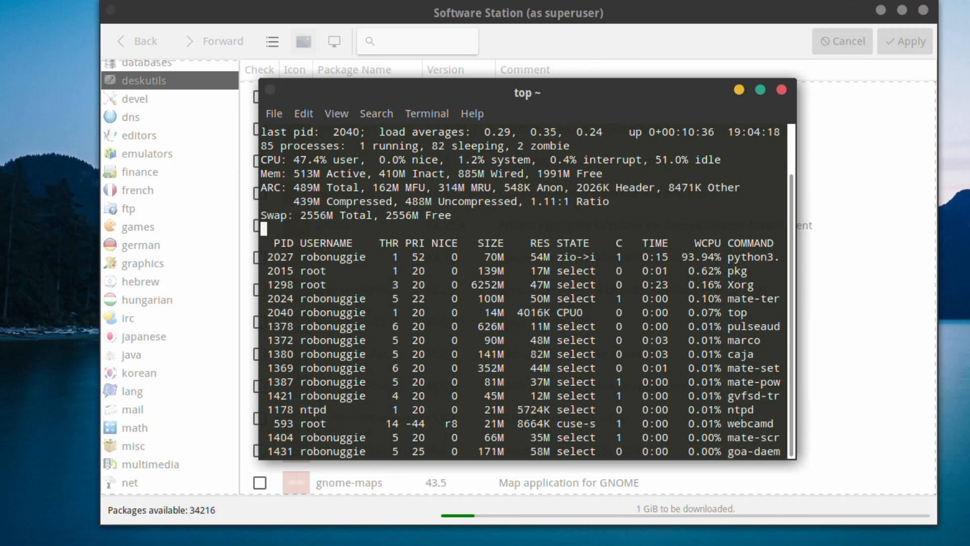
{"action": "type", "text": "q"}
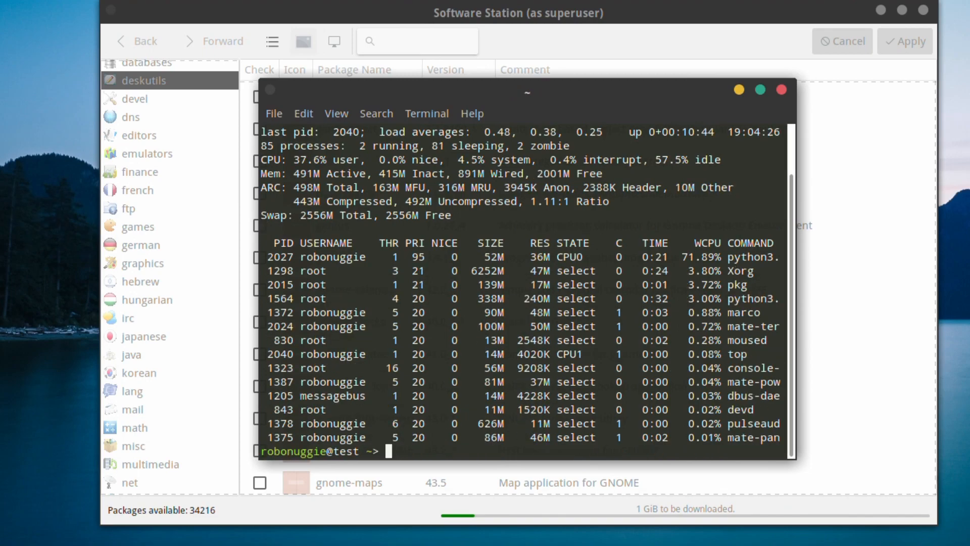
{"action": "type", "text": "df"}
{"action": "key", "text": "Return"}
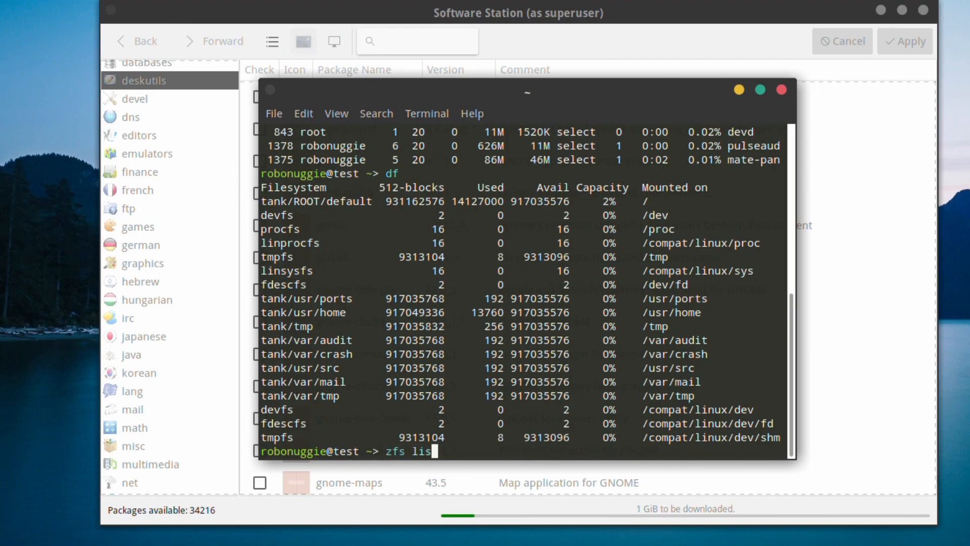
{"action": "key", "text": "Return"}
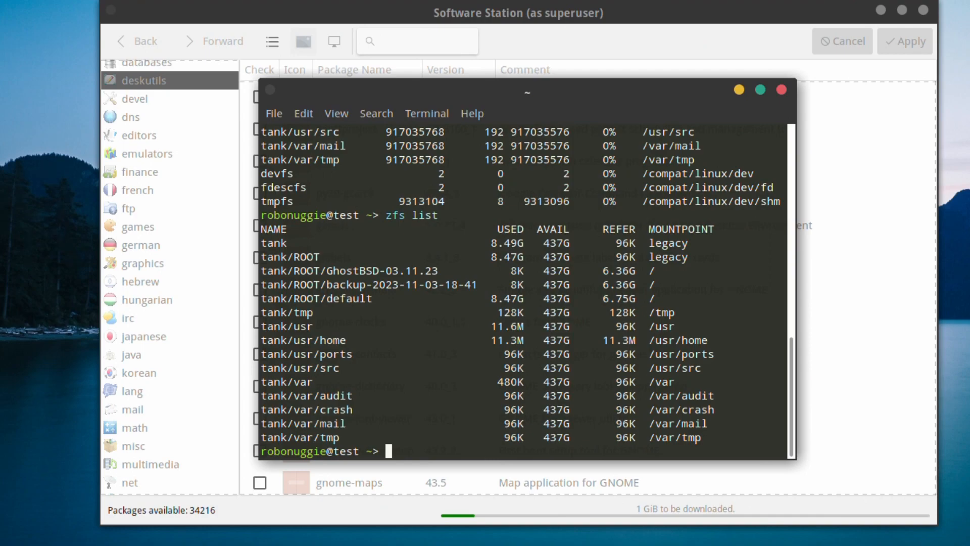
{"action": "left_click", "coordinate": [782, 91]}
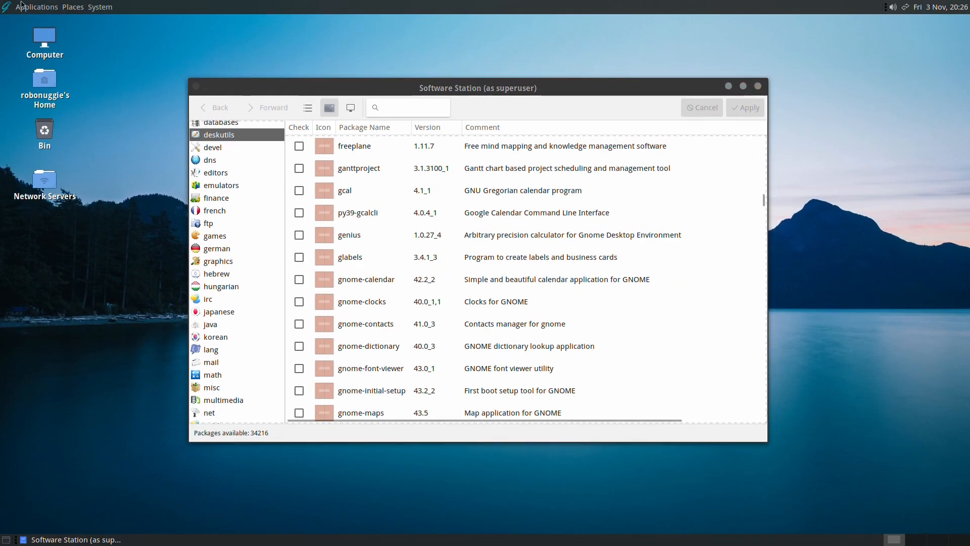
Launch 0 A.D. from Games, dismiss the Welcome message, and show the Single-player options.
{"action": "left_click", "coordinate": [14, 6]}
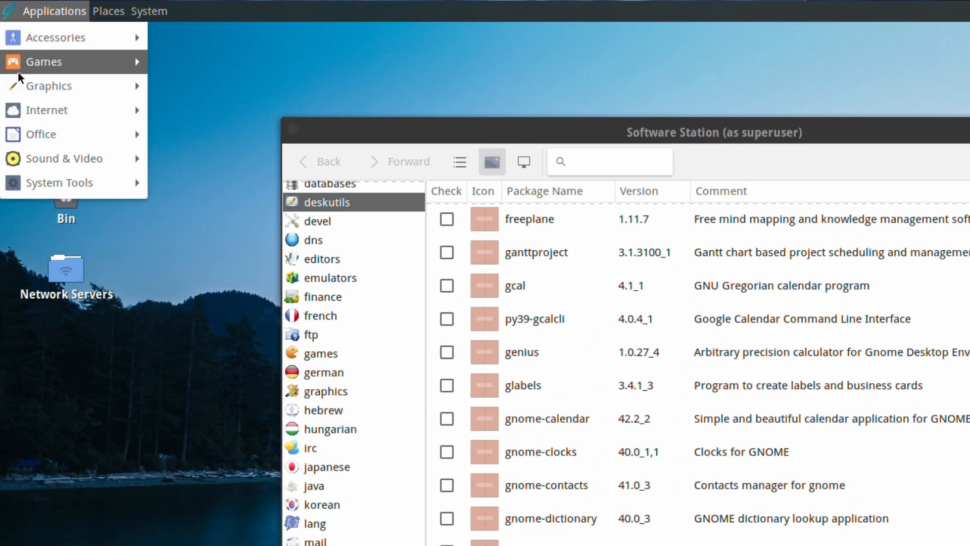
{"action": "mouse_move", "coordinate": [12, 56]}
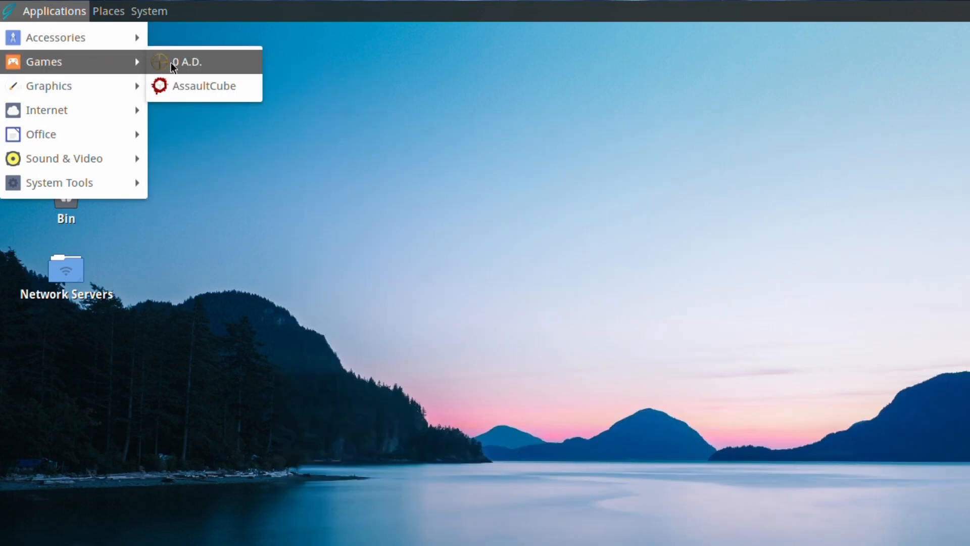
{"action": "left_click", "coordinate": [172, 63]}
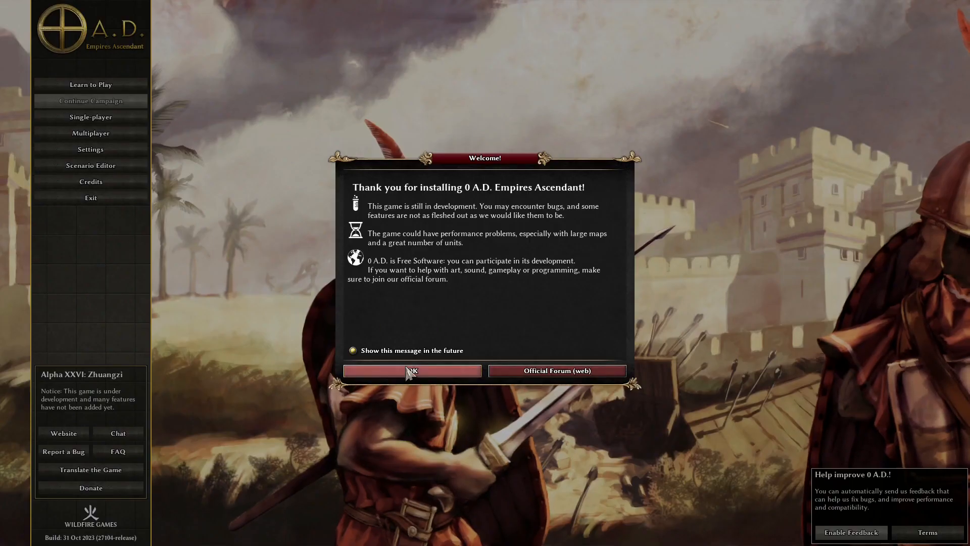
{"action": "left_click", "coordinate": [408, 371]}
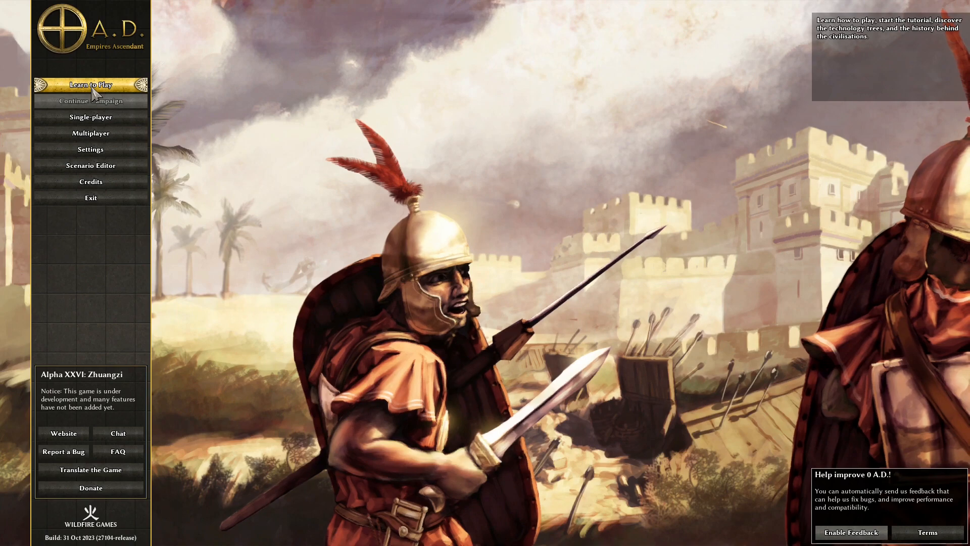
{"action": "left_click", "coordinate": [91, 117]}
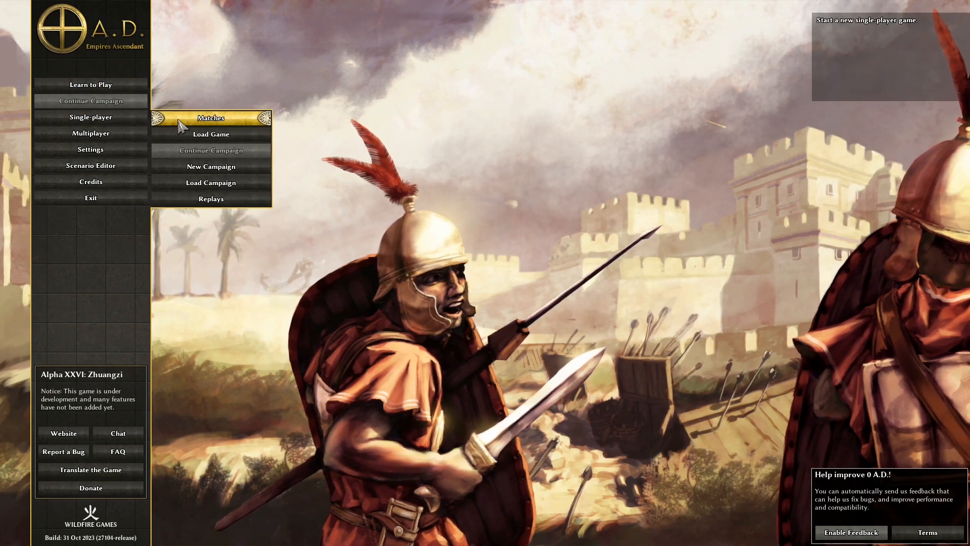
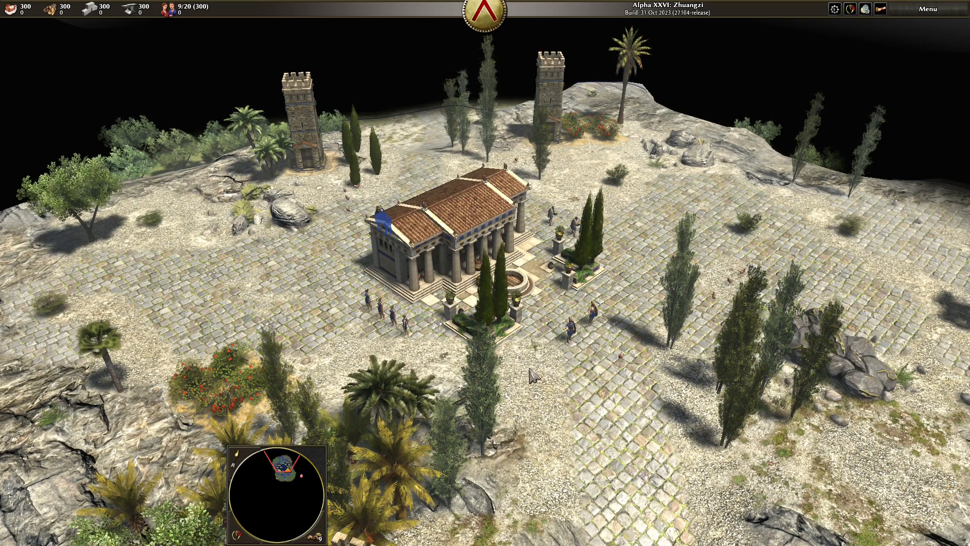
Select the four women by the temple and move them left of the rocks.
{"action": "key", "text": "a"}
{"action": "key", "text": "s"}
{"action": "key", "text": "d"}
{"action": "key", "text": "w"}
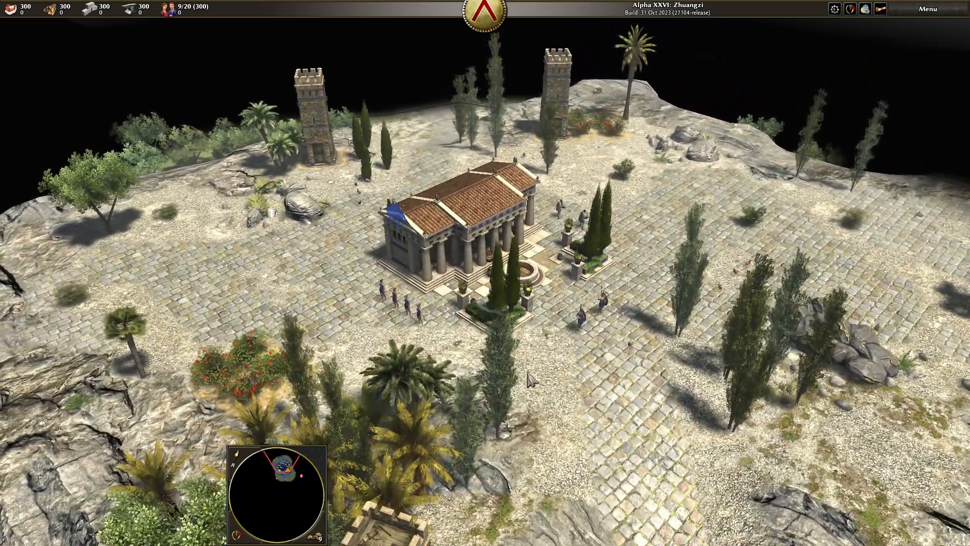
{"action": "scroll", "coordinate": [443, 338], "scroll_direction": "down", "scroll_amount": 5}
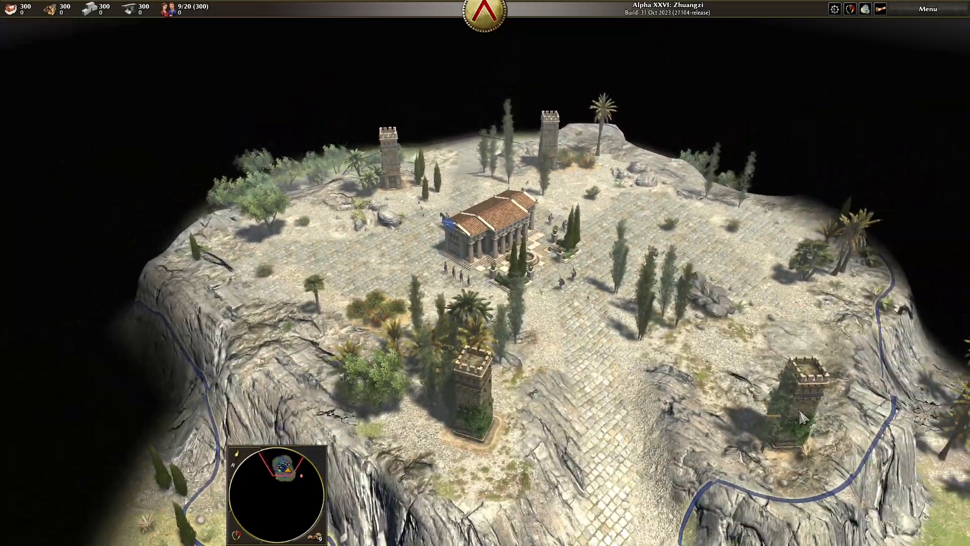
{"action": "scroll", "coordinate": [467, 376], "scroll_direction": "up", "scroll_amount": 5}
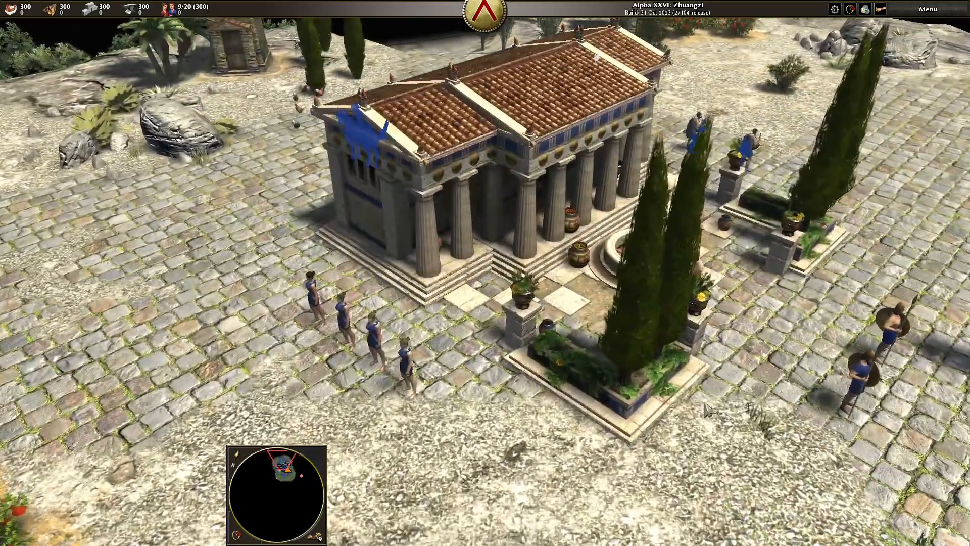
{"action": "key", "text": "d"}
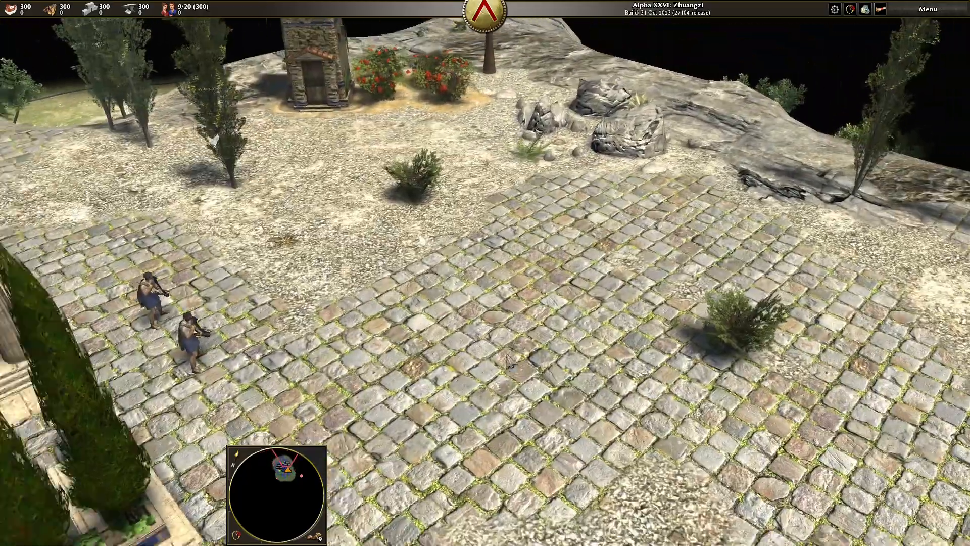
{"action": "key", "text": "a"}
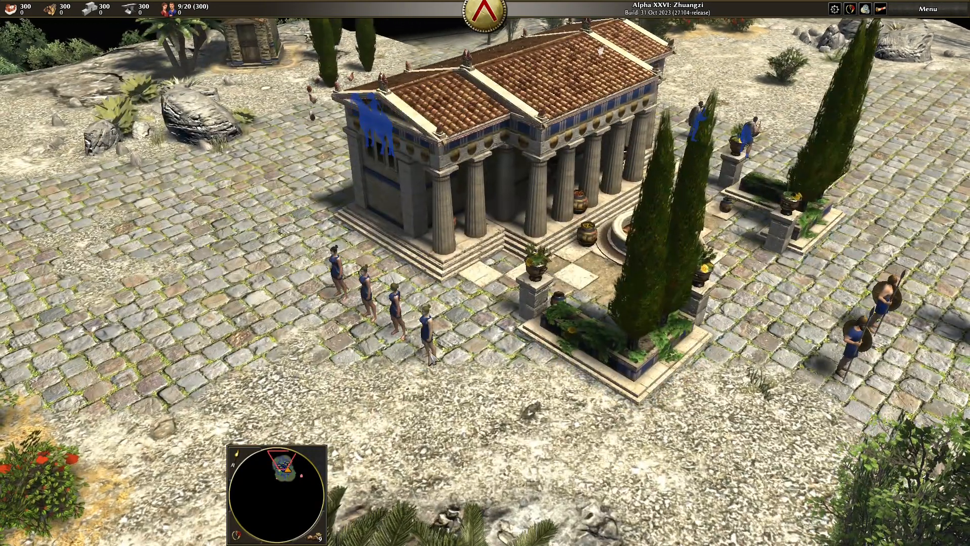
{"action": "left_click", "coordinate": [428, 341]}
{"action": "left_click", "coordinate": [212, 145]}
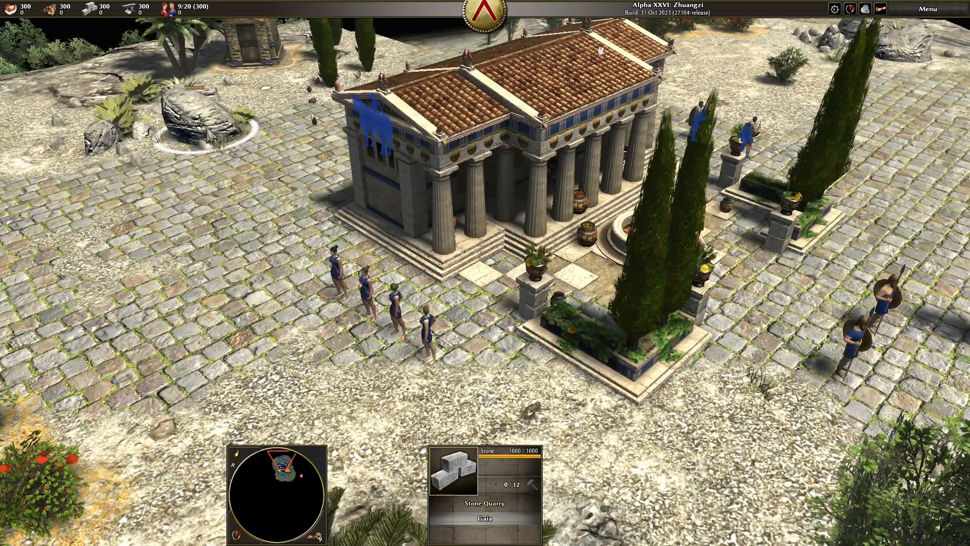
{"action": "mouse_move", "coordinate": [323, 271]}
{"action": "left_mouse_down"}
{"action": "mouse_move", "coordinate": [404, 324]}
{"action": "mouse_move", "coordinate": [440, 364]}
{"action": "left_mouse_up"}
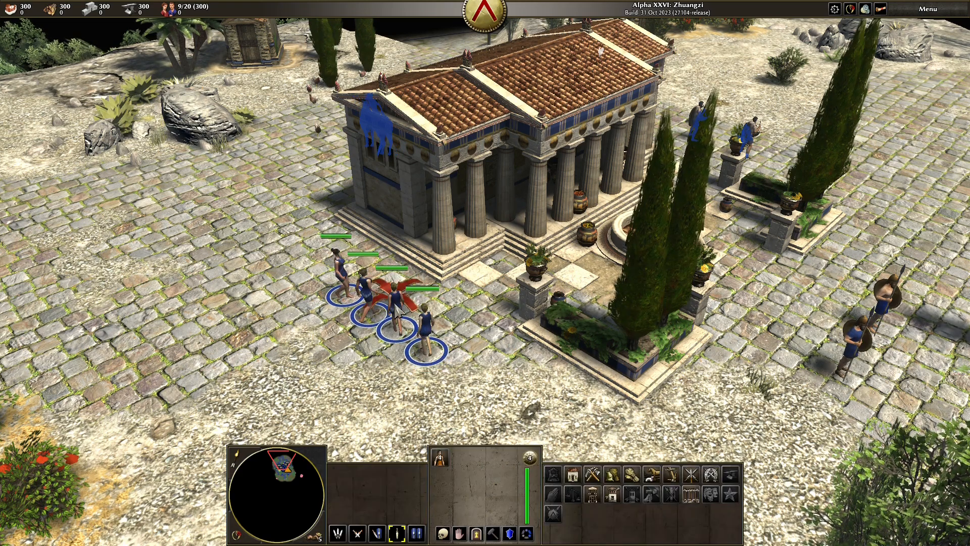
{"action": "right_click", "coordinate": [167, 183]}
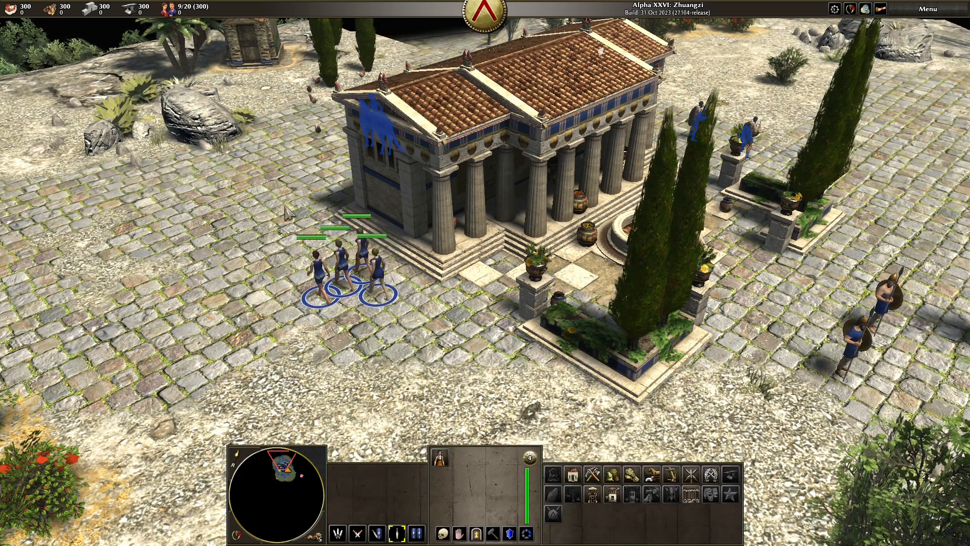
Send a single Spartan woman to gather meat from the chicken, raising food to 310.
{"action": "left_click", "coordinate": [318, 106]}
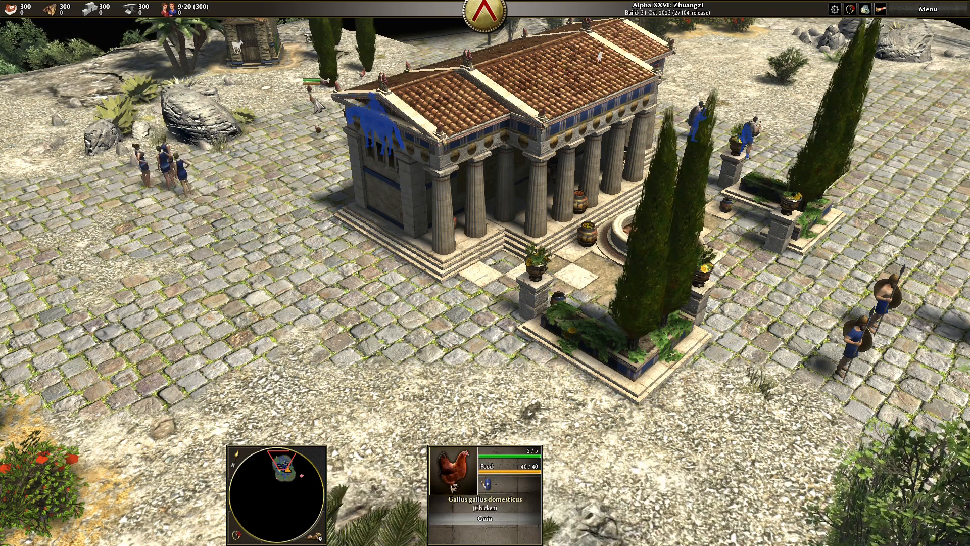
{"action": "left_click", "coordinate": [173, 194]}
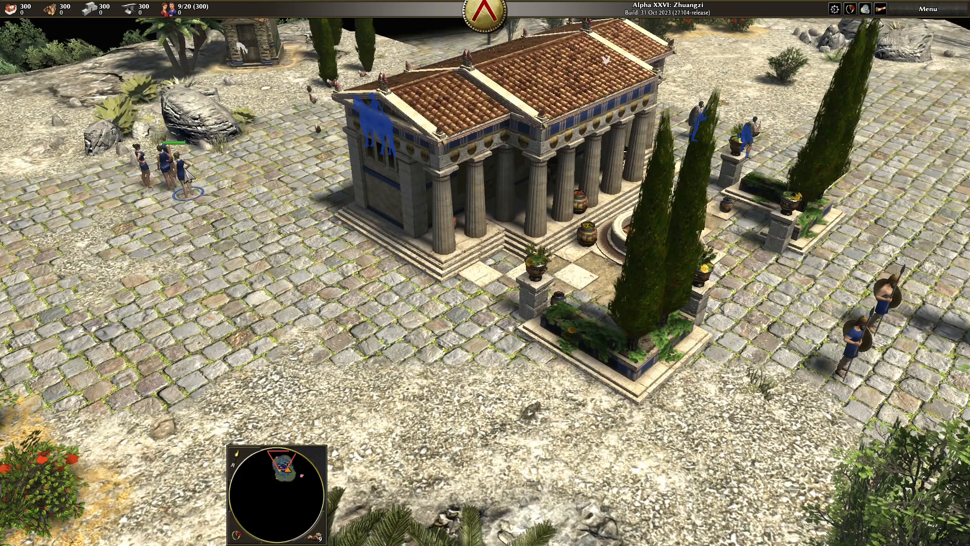
{"action": "left_click", "coordinate": [188, 177]}
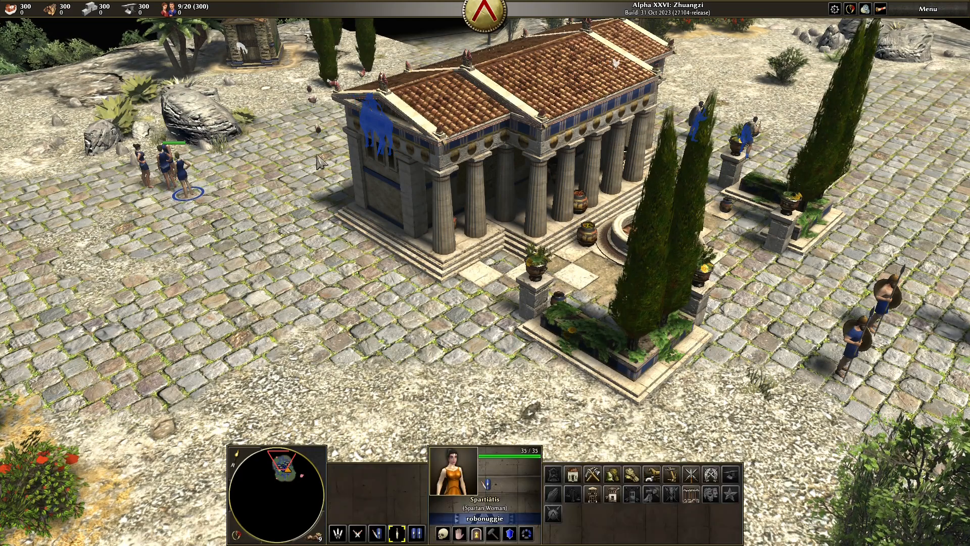
{"action": "right_click", "coordinate": [323, 132]}
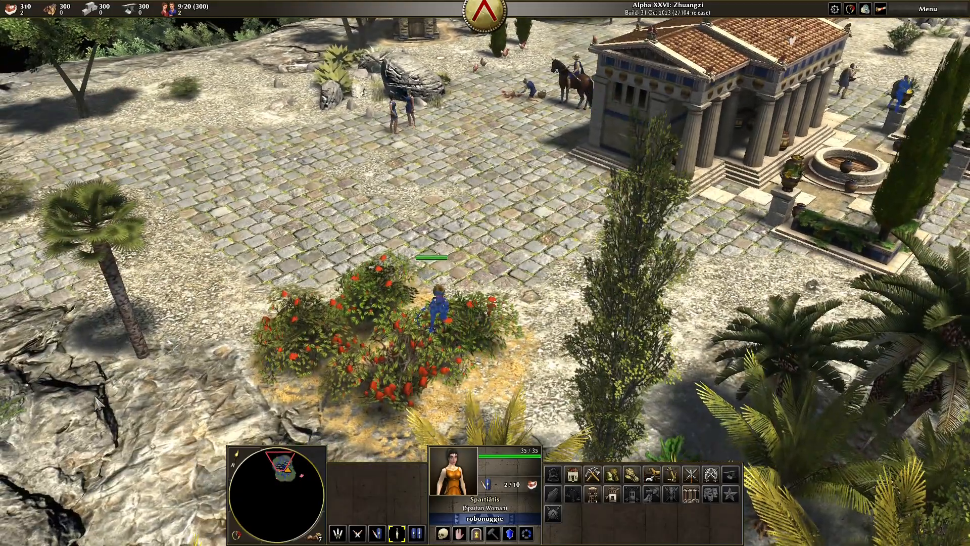
{"action": "left_click_drag", "start_coordinate": [95, 396], "coordinate": [483, 286]}
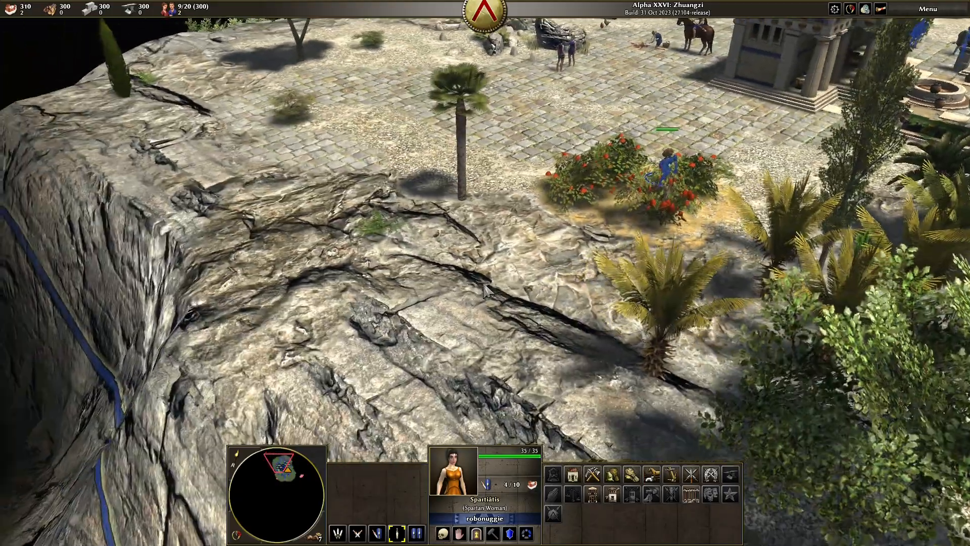
{"action": "key", "text": "d"}
{"action": "key", "text": "w"}
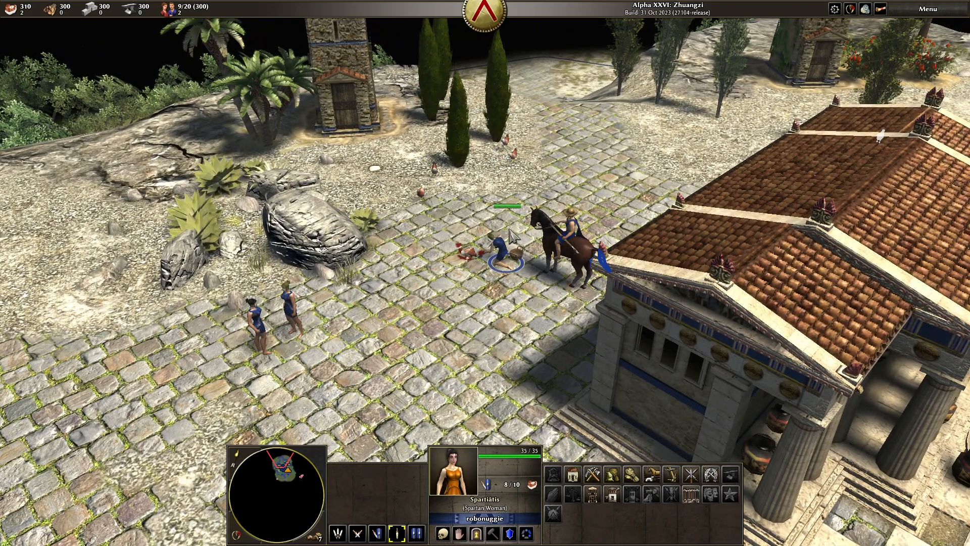
Quit the finished match to the main menu, then exit 0 A.D. entirely.
{"action": "left_click", "coordinate": [924, 14]}
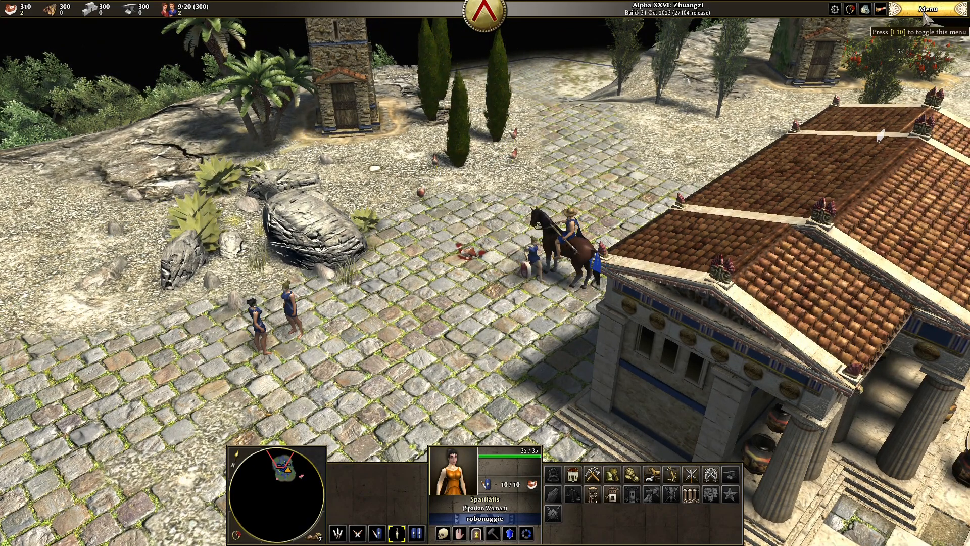
{"action": "left_click", "coordinate": [930, 171]}
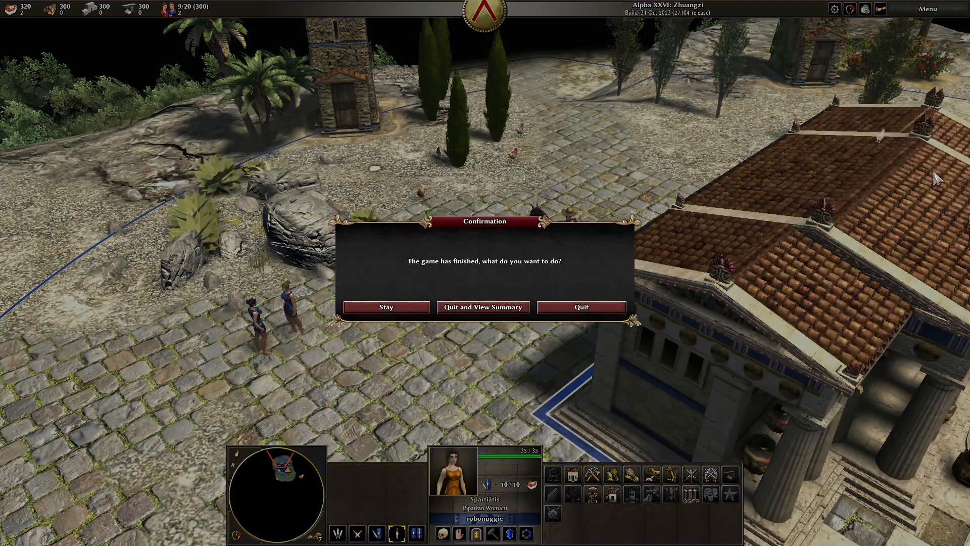
{"action": "left_click", "coordinate": [607, 307]}
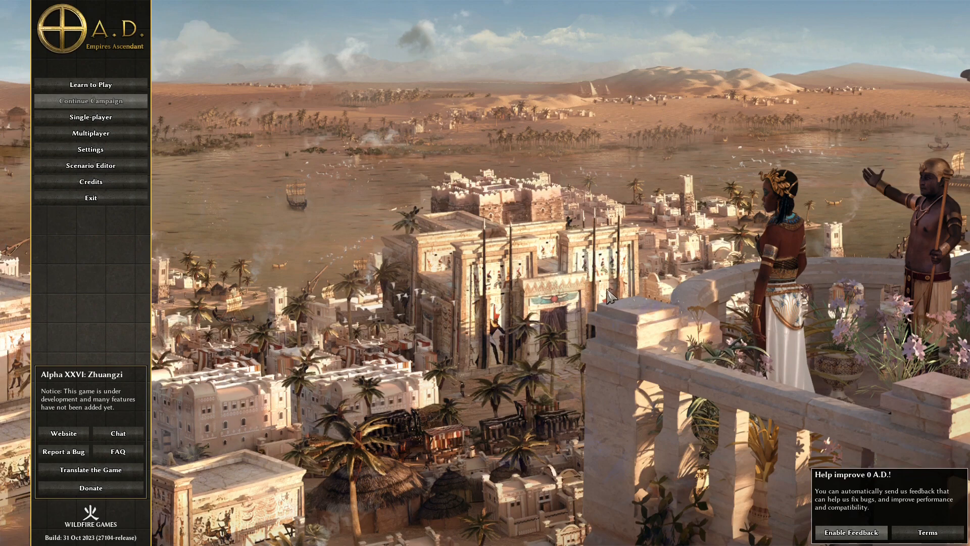
{"action": "left_click", "coordinate": [105, 204]}
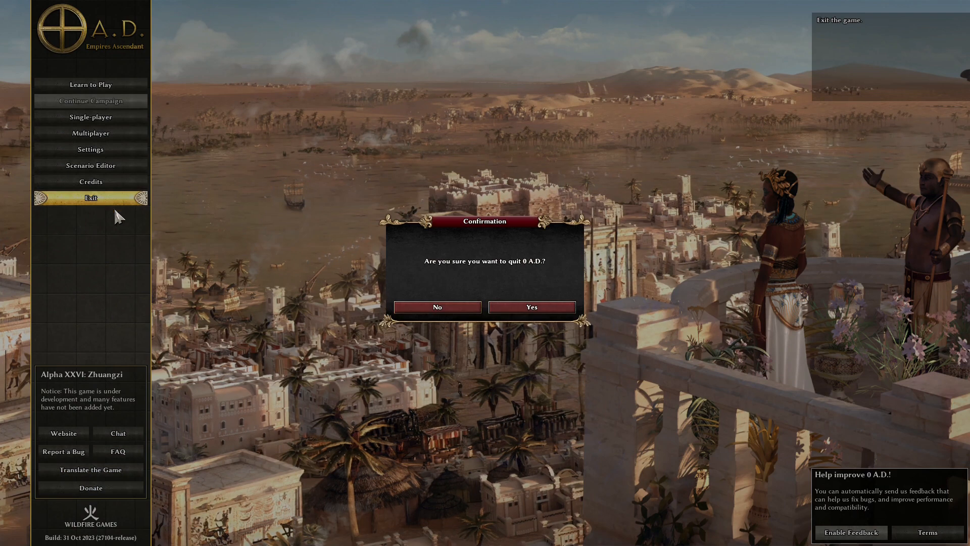
{"action": "left_click", "coordinate": [520, 307]}
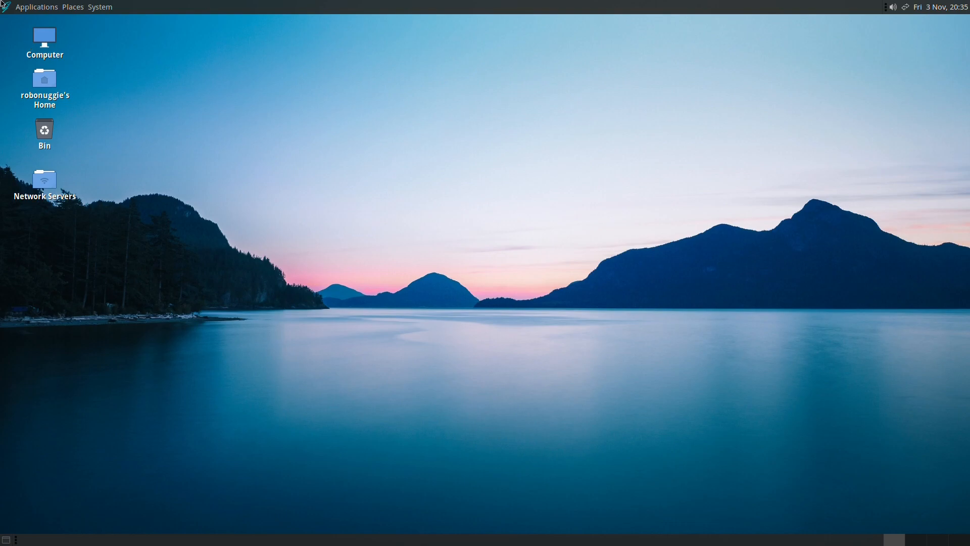
{"action": "left_click", "coordinate": [4, 6]}
{"action": "mouse_move", "coordinate": [30, 106]}
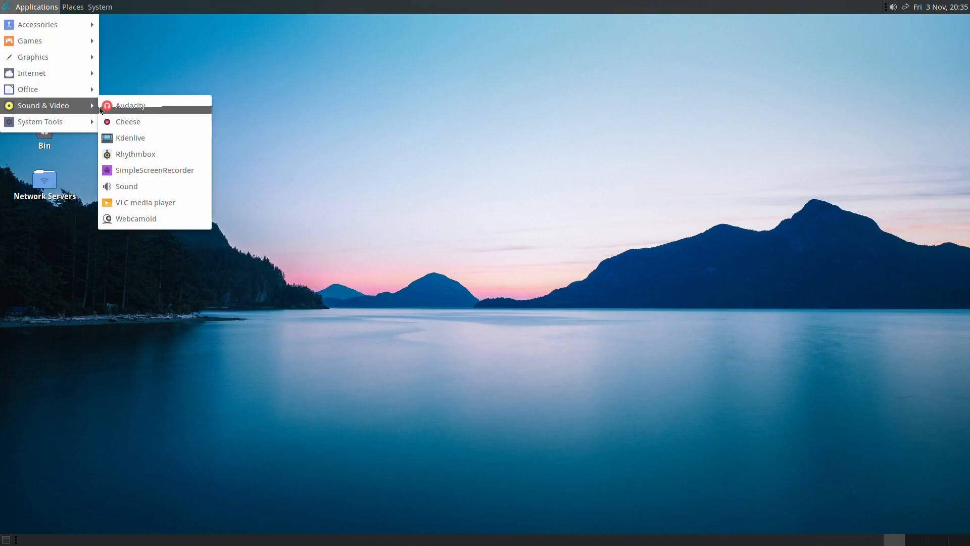
{"action": "left_click", "coordinate": [146, 220]}
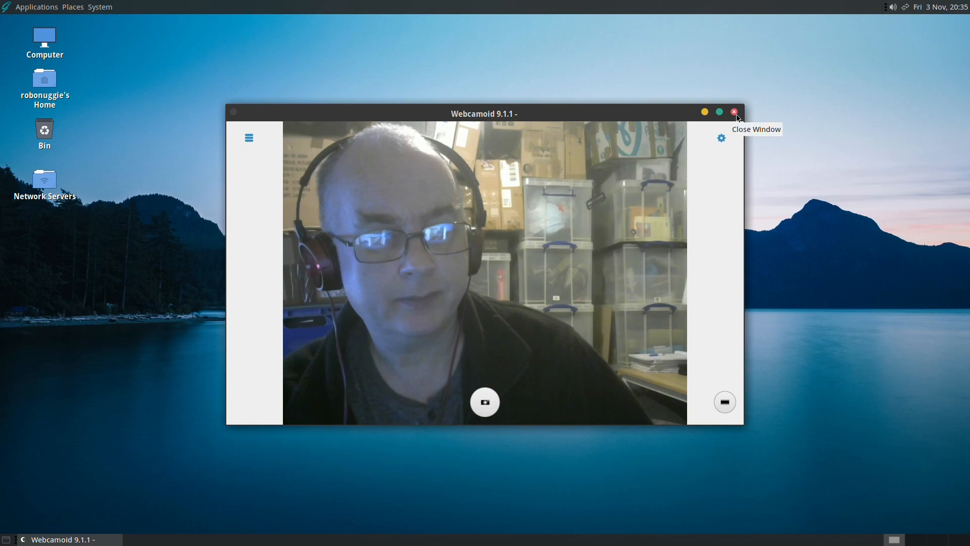
{"action": "left_click", "coordinate": [737, 116]}
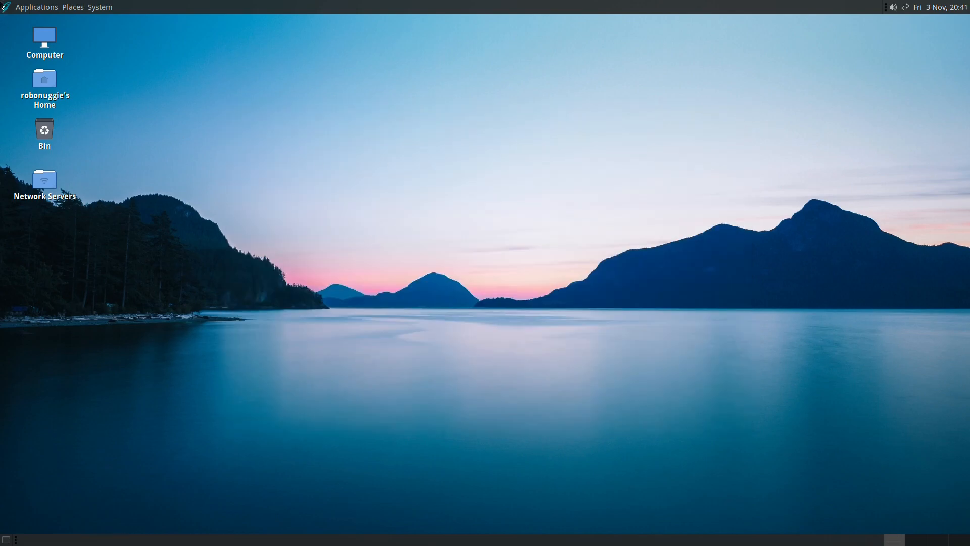
Launch Skanlite and confirm the Canon LiDE 220 scanner.
{"action": "left_click", "coordinate": [6, 6]}
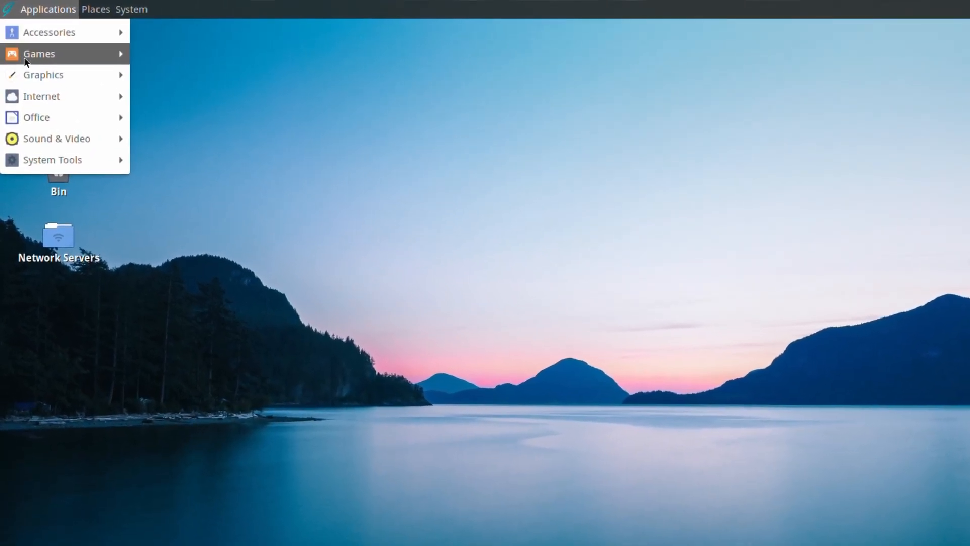
{"action": "mouse_move", "coordinate": [26, 73]}
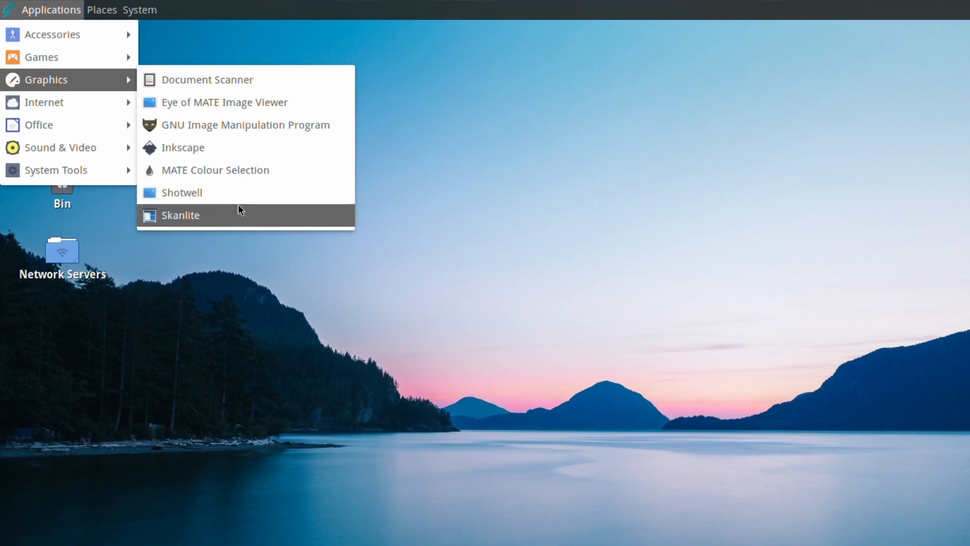
{"action": "left_click", "coordinate": [230, 218]}
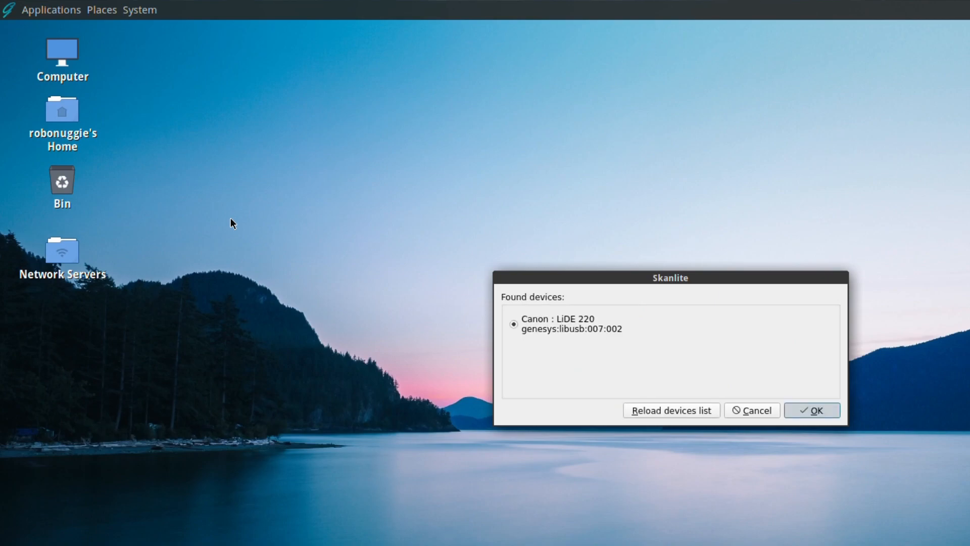
{"action": "key", "text": "Return"}
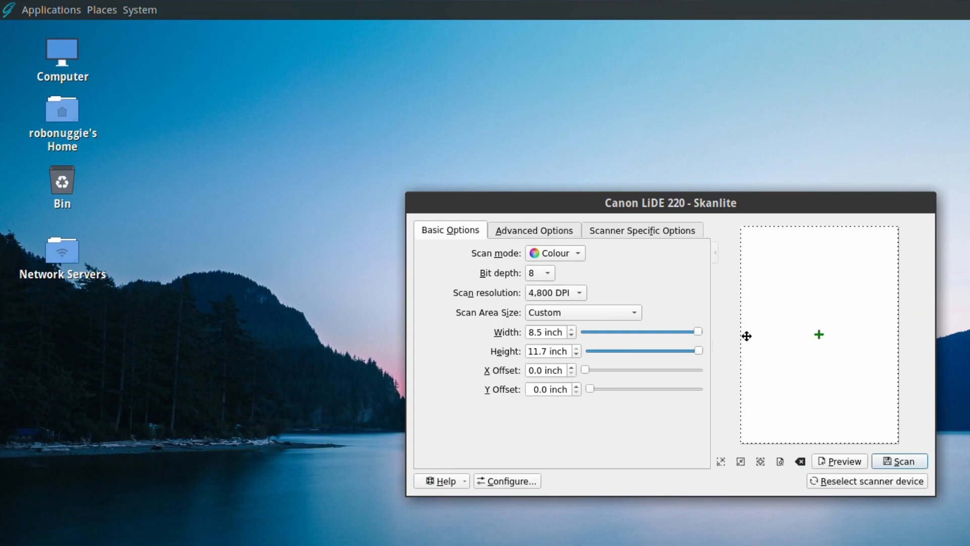
Try a preview and a scan, dismiss both Invalid argument errors, and close Skanlite.
{"action": "left_click", "coordinate": [835, 462]}
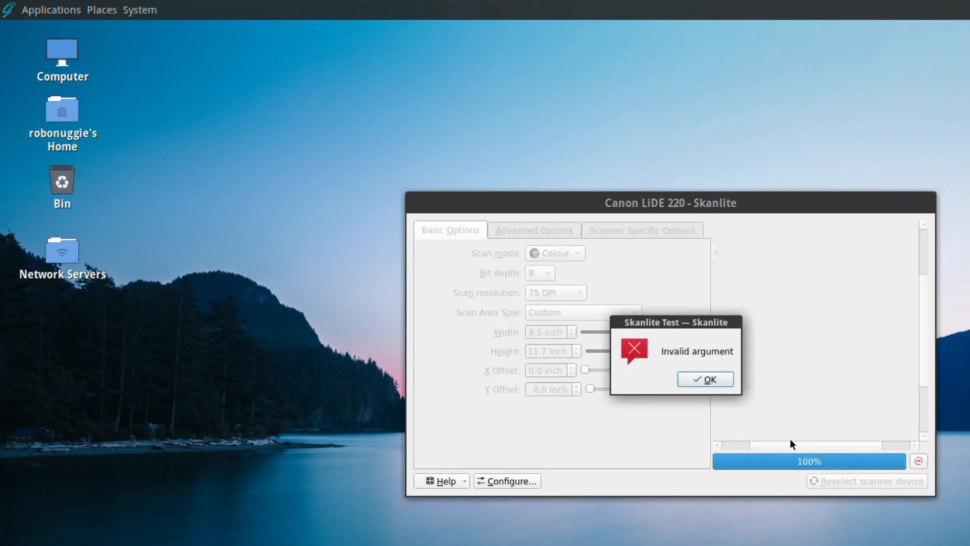
{"action": "left_click", "coordinate": [695, 383]}
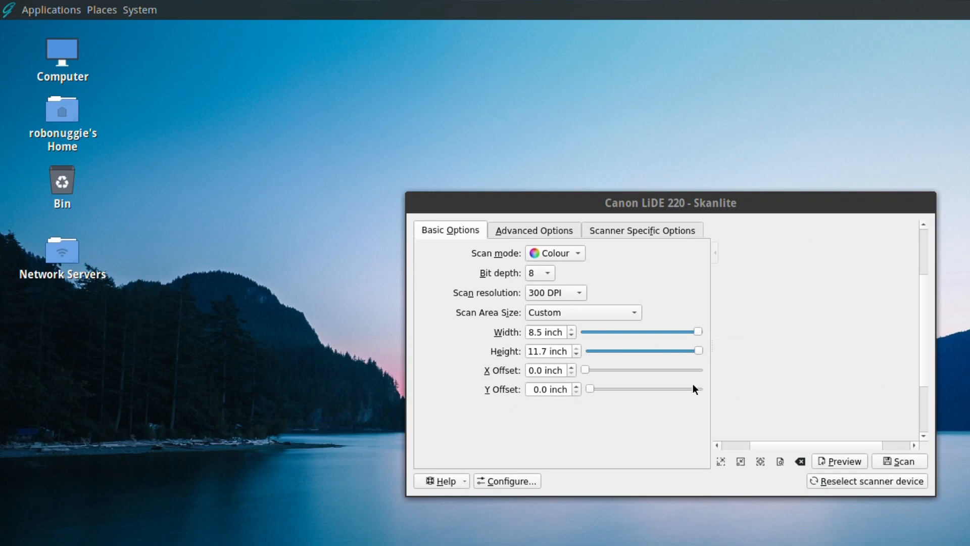
{"action": "left_click", "coordinate": [900, 467]}
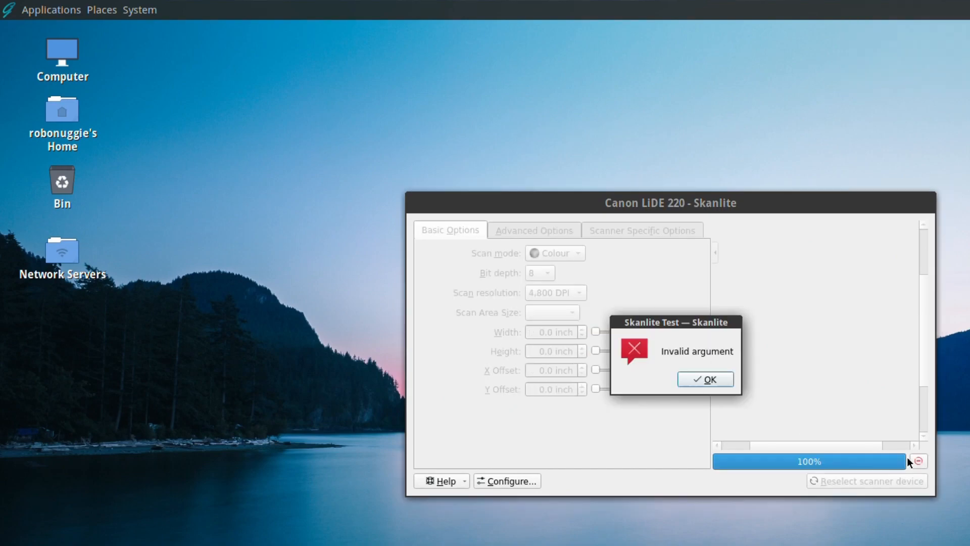
{"action": "left_click", "coordinate": [699, 380]}
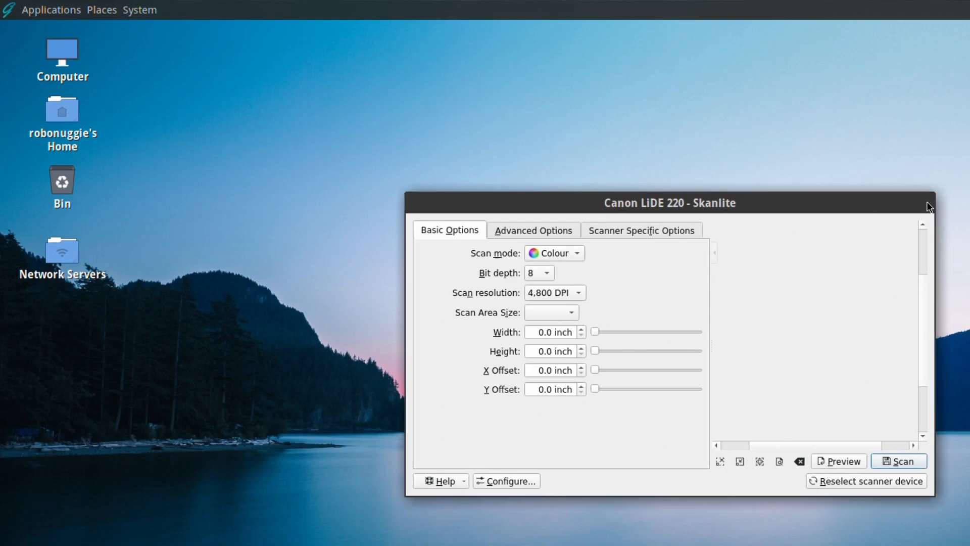
{"action": "right_click", "coordinate": [837, 202]}
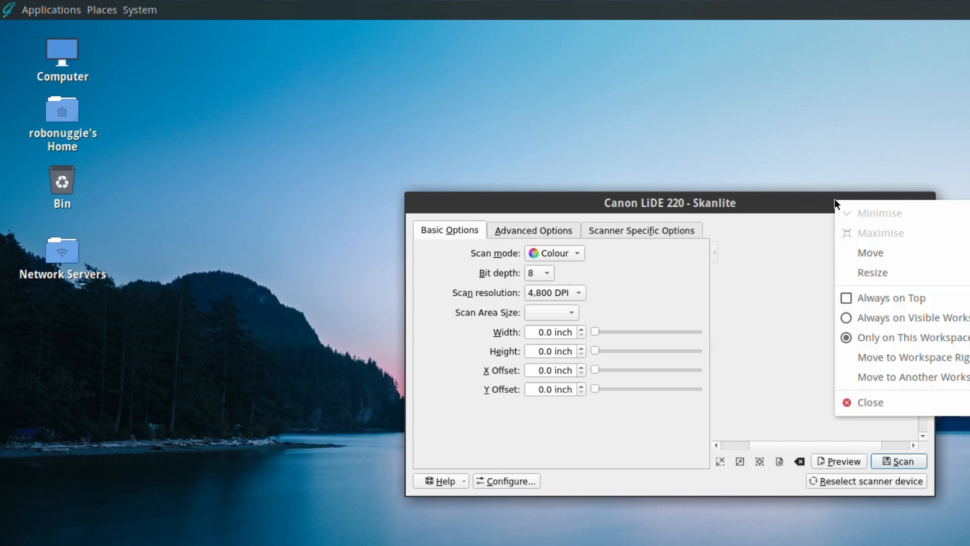
{"action": "left_click", "coordinate": [881, 410]}
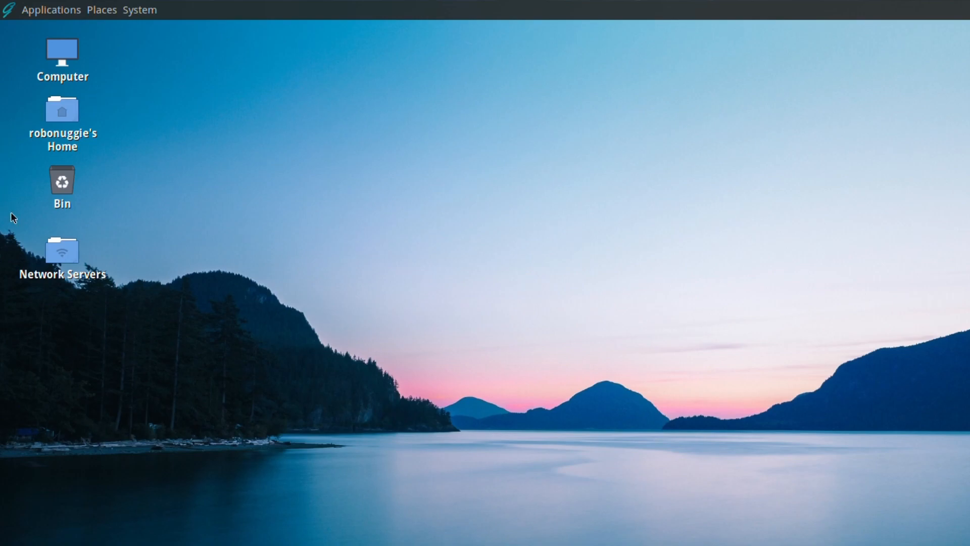
{"action": "double_click", "coordinate": [63, 255]}
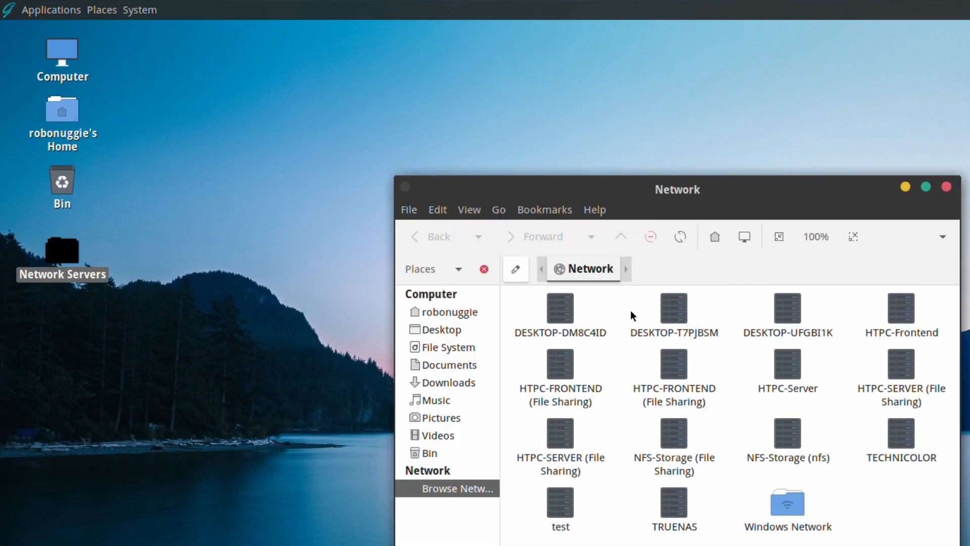
{"action": "left_click", "coordinate": [947, 187]}
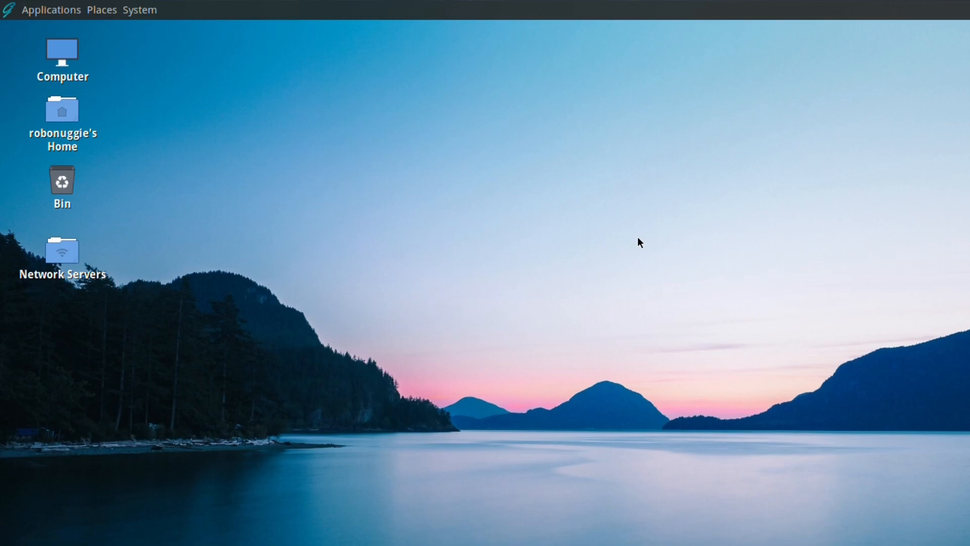
Open a terminal in the Desktop folder and run 'sudo pkg install libreoffice'.
{"action": "right_click", "coordinate": [237, 96]}
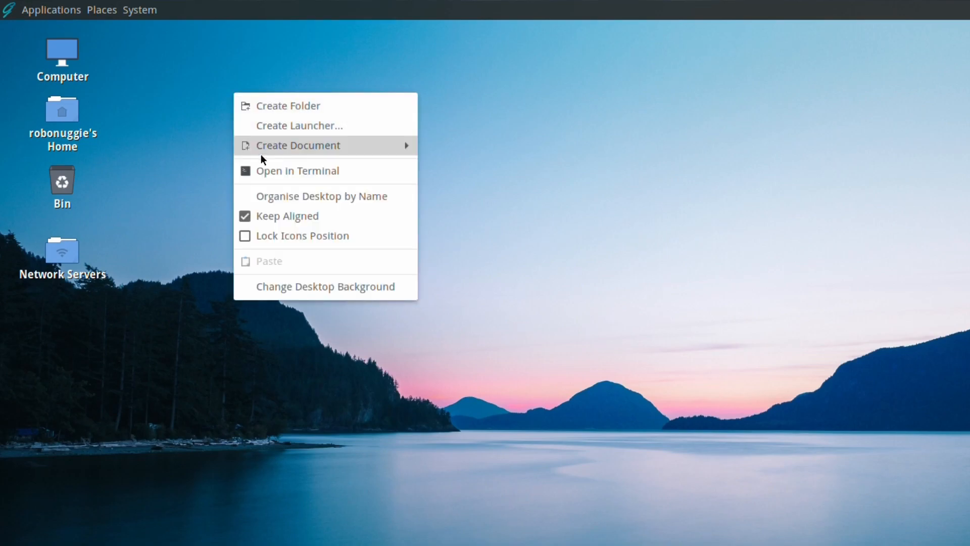
{"action": "left_click", "coordinate": [258, 171]}
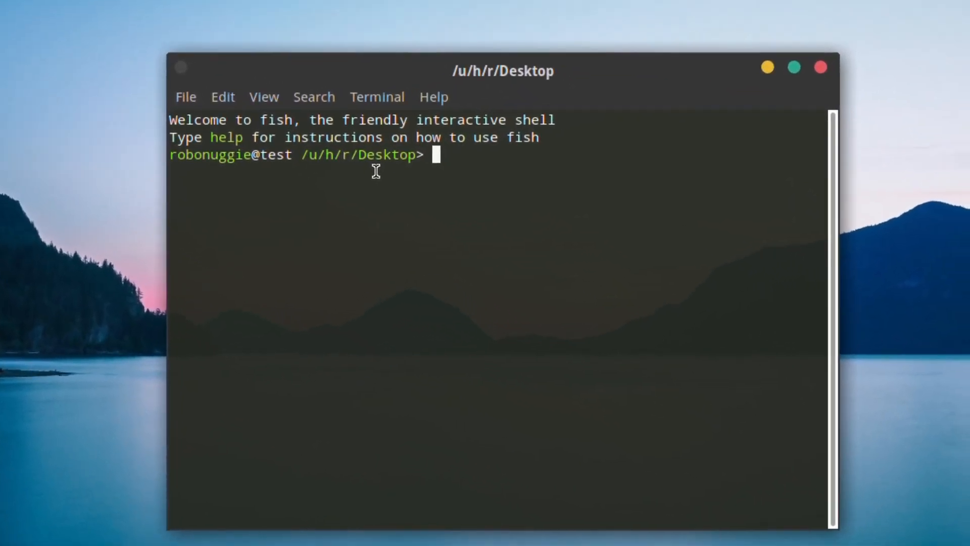
{"action": "type", "text": "sud"}
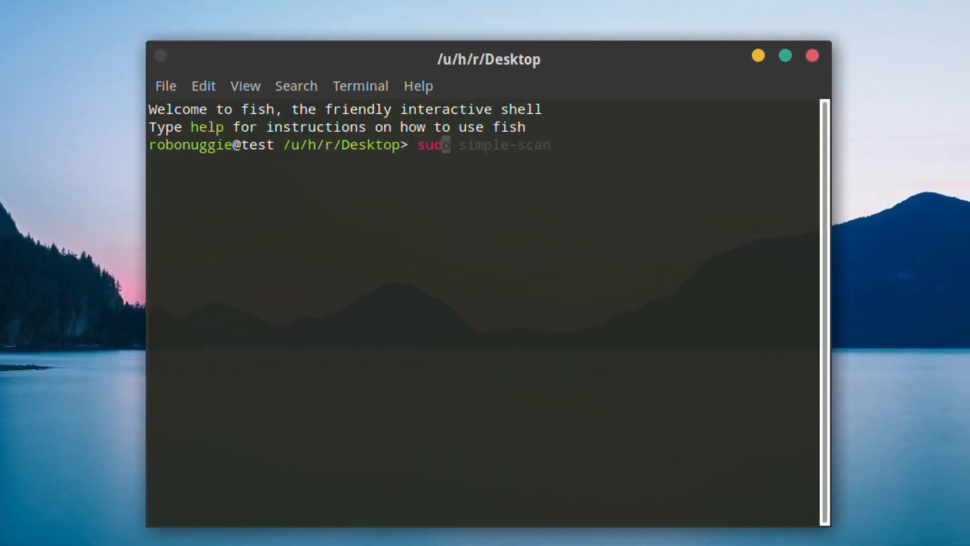
{"action": "type", "text": "o pkg "}
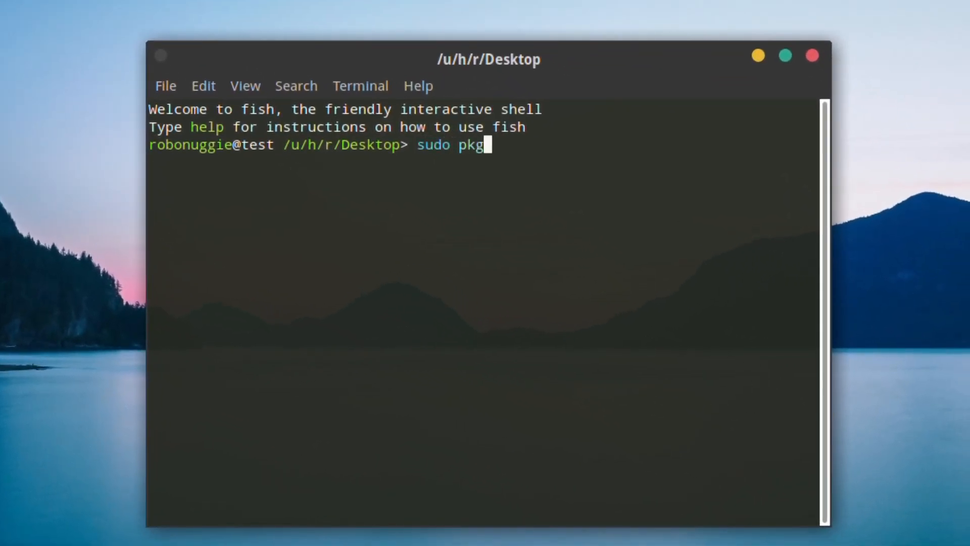
{"action": "type", "text": "install l"}
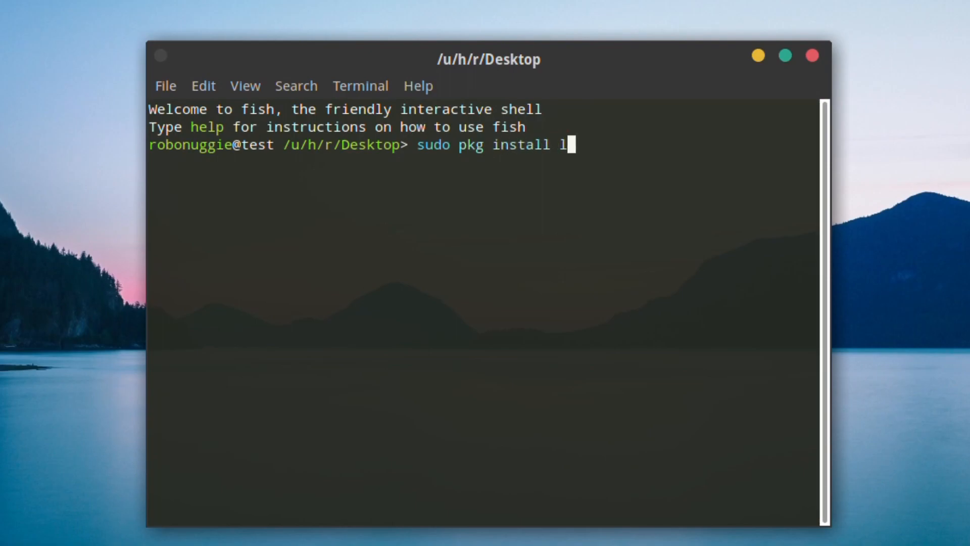
{"action": "type", "text": "ibreoffice"}
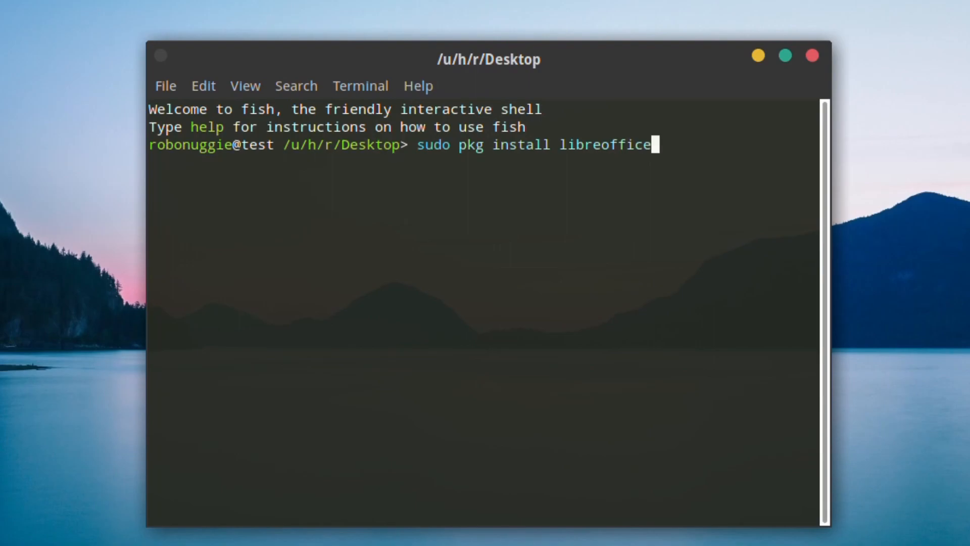
{"action": "key", "text": "Return"}
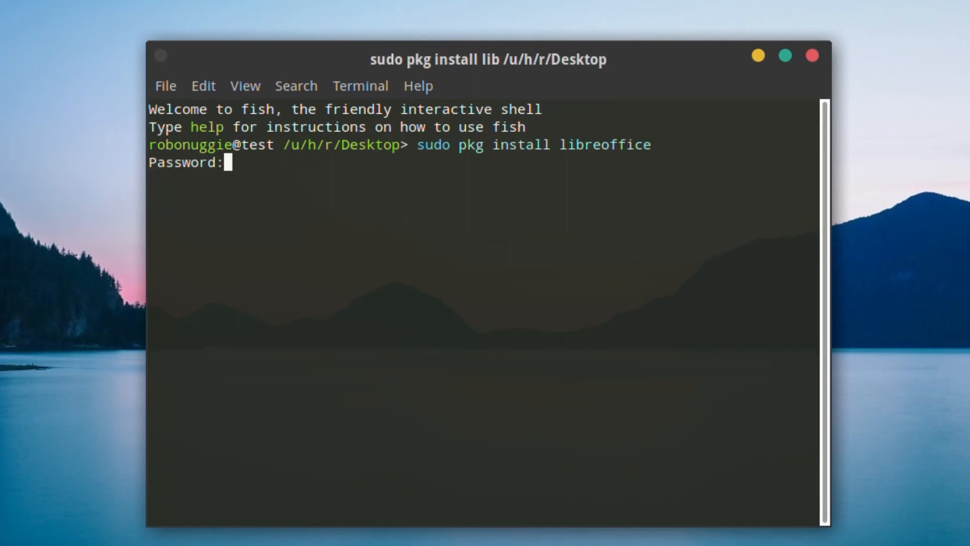
Enter the administrator password, confirm installing the 42 packages, and close the terminal.
{"action": "key", "text": "Return"}
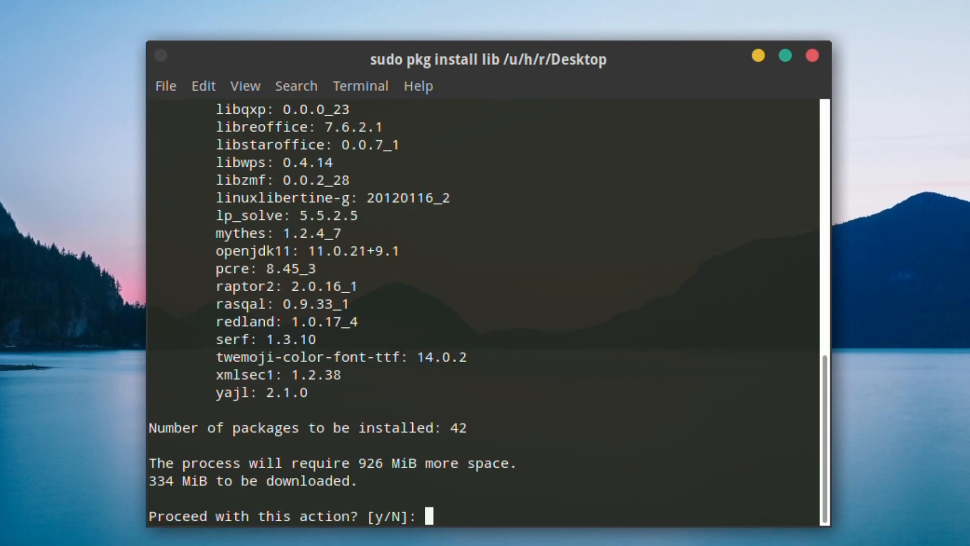
{"action": "type", "text": "y"}
{"action": "key", "text": "Return"}
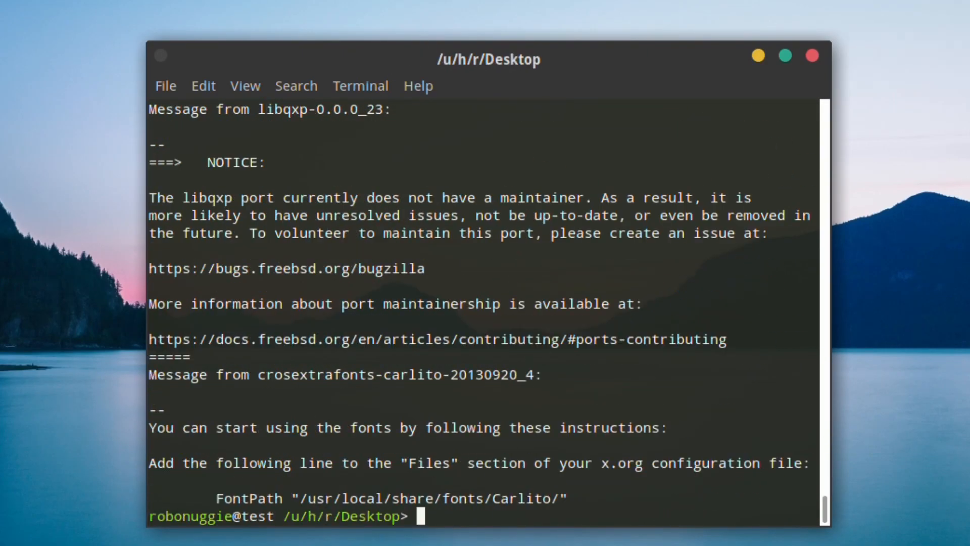
{"action": "left_click", "coordinate": [814, 59]}
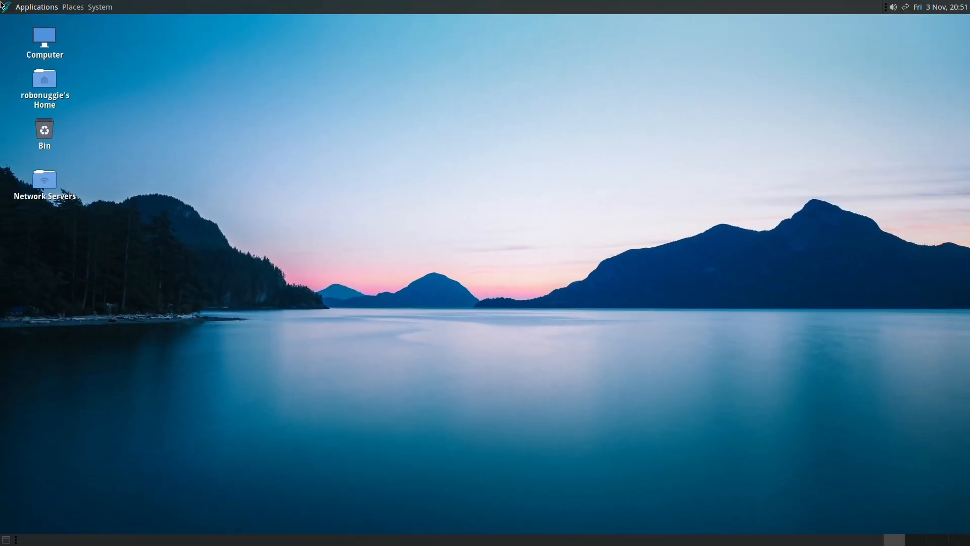
Launch LibreOffice Writer from the Office applications menu.
{"action": "left_click", "coordinate": [3, 7]}
{"action": "mouse_move", "coordinate": [3, 108]}
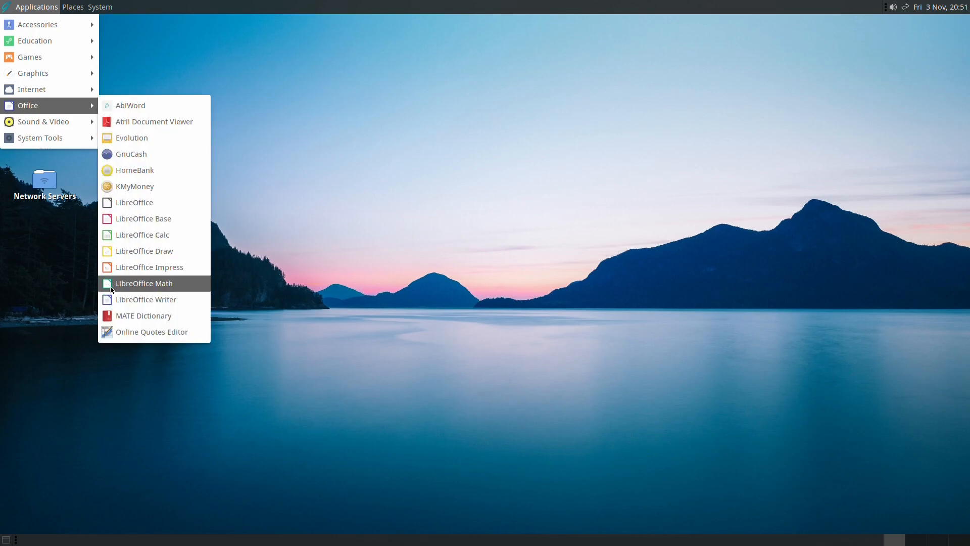
{"action": "left_click", "coordinate": [108, 299]}
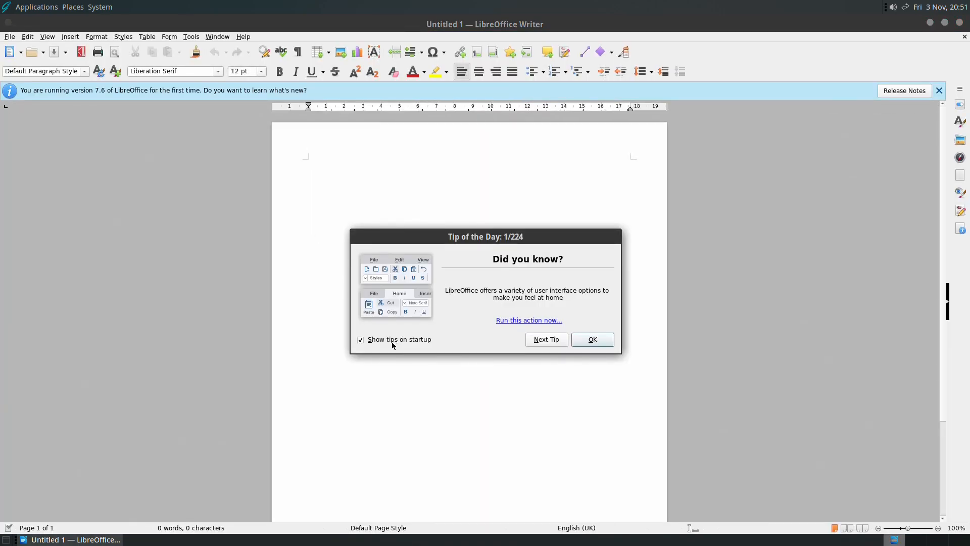
Turn off startup tips and dismiss the version 7.6 first-run notice.
{"action": "left_click", "coordinate": [392, 342]}
{"action": "left_click", "coordinate": [609, 344]}
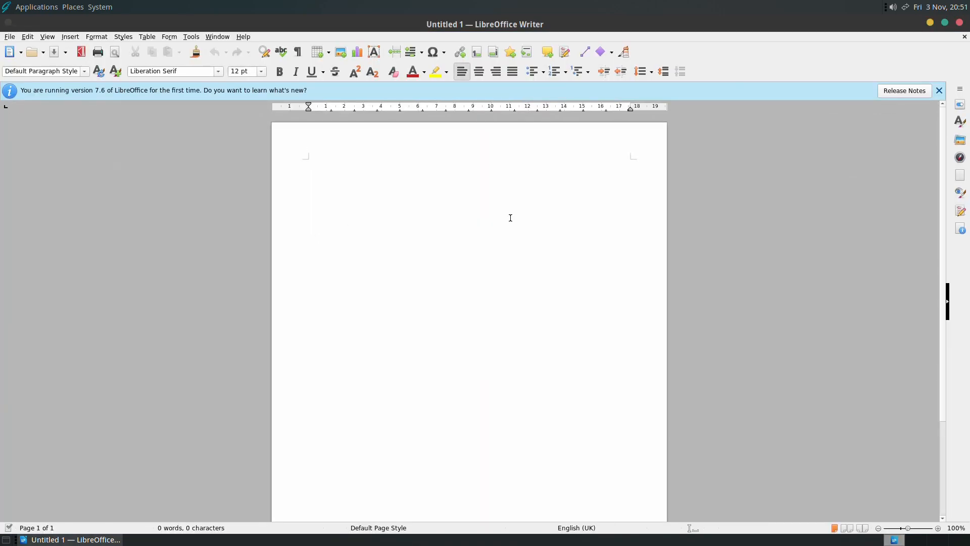
{"action": "left_click", "coordinate": [940, 90]}
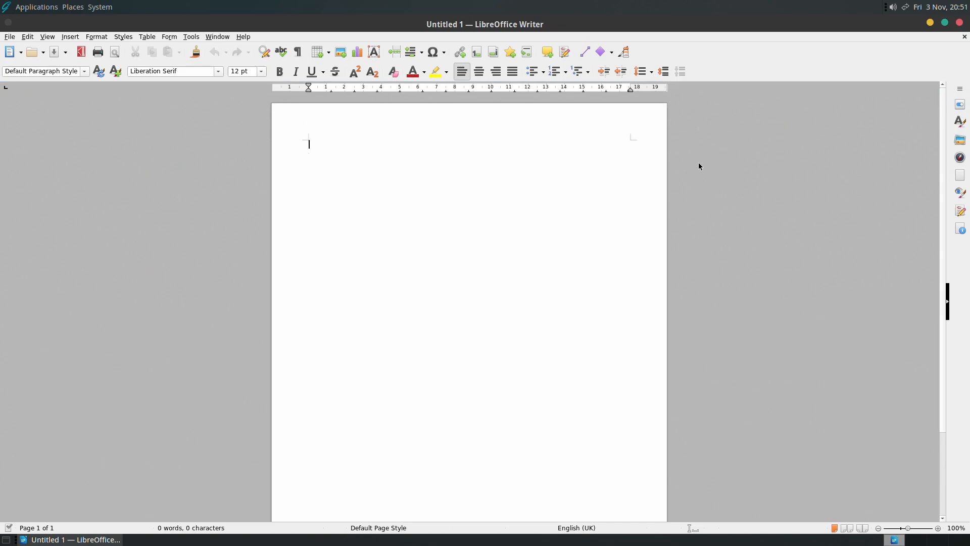
Zoom to Page Width, type 'HellO!', and close Writer without saving.
{"action": "left_click", "coordinate": [47, 37]}
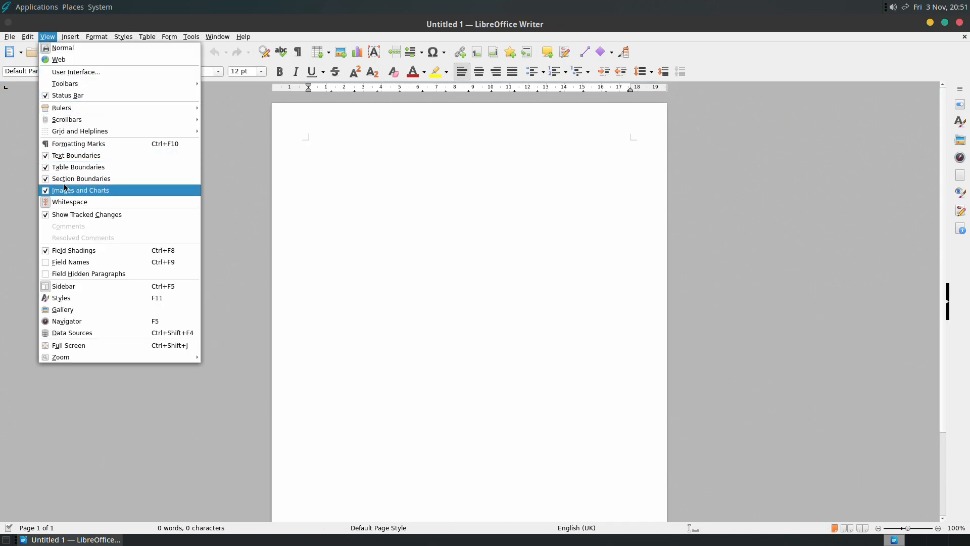
{"action": "mouse_move", "coordinate": [181, 359]}
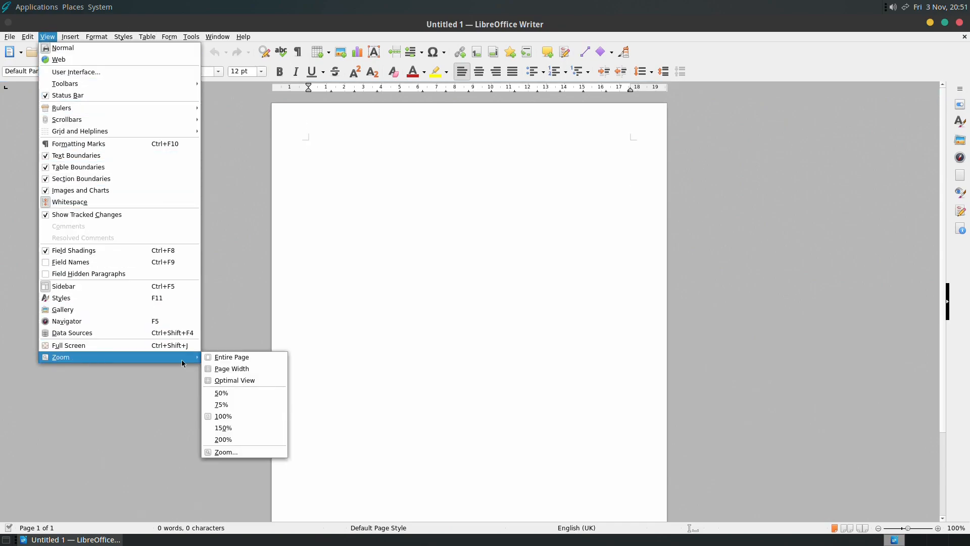
{"action": "left_click", "coordinate": [247, 372]}
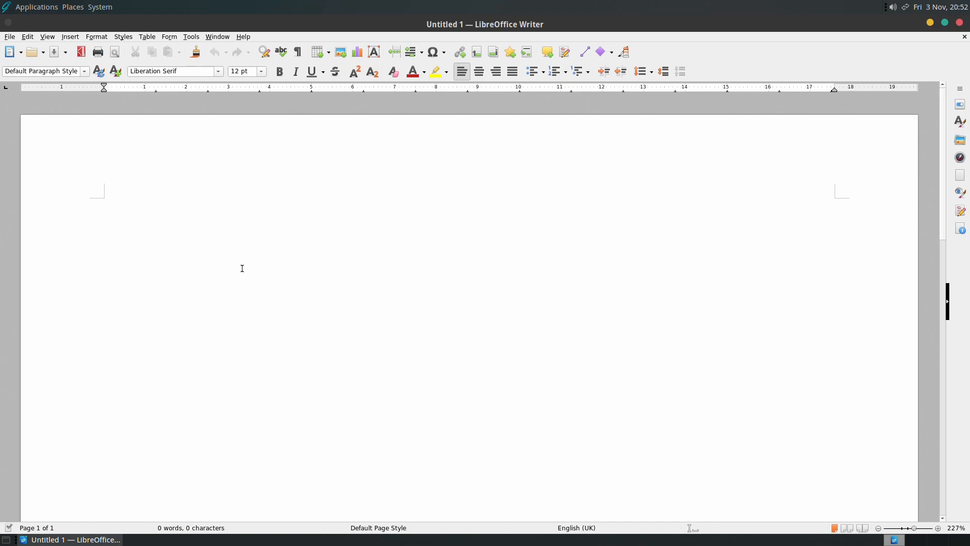
{"action": "type", "text": "HellO!"}
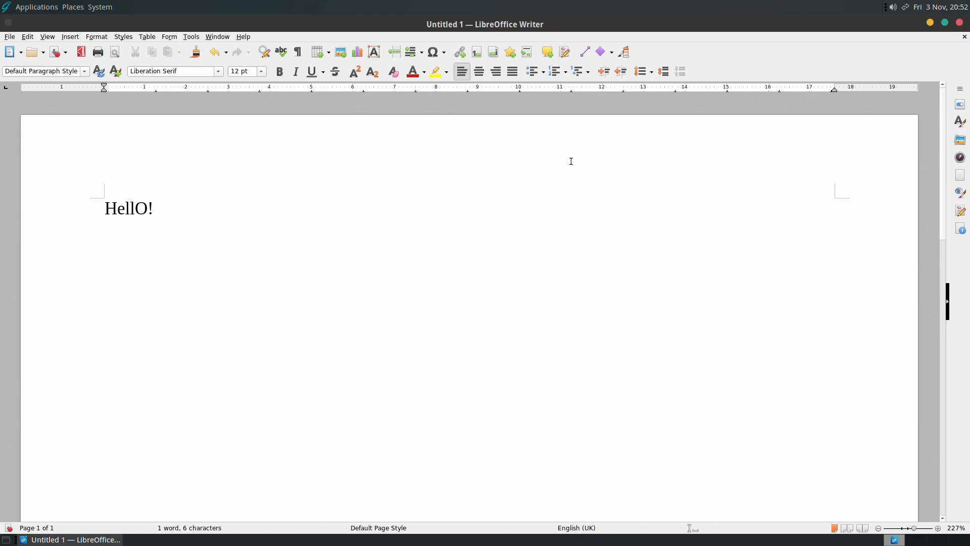
{"action": "left_click", "coordinate": [960, 22]}
{"action": "left_click", "coordinate": [478, 309]}
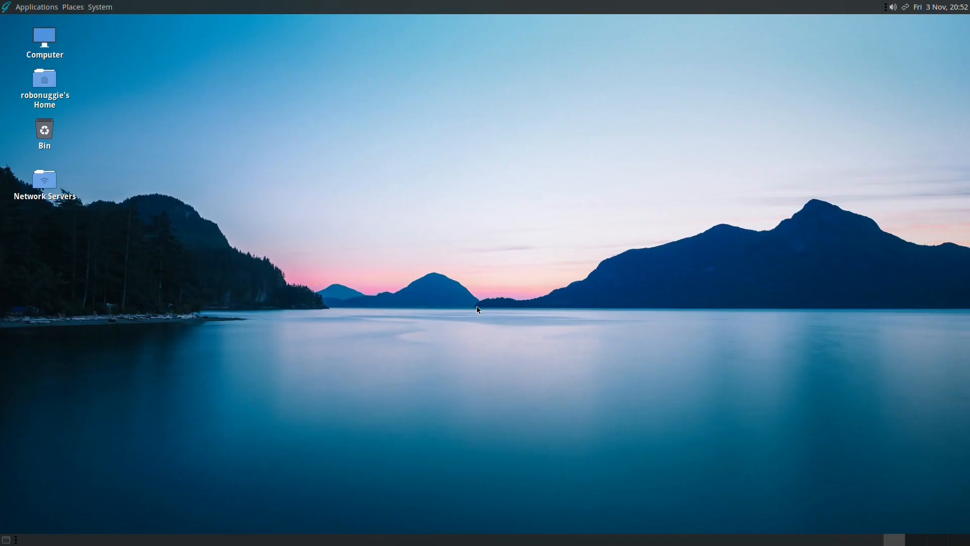